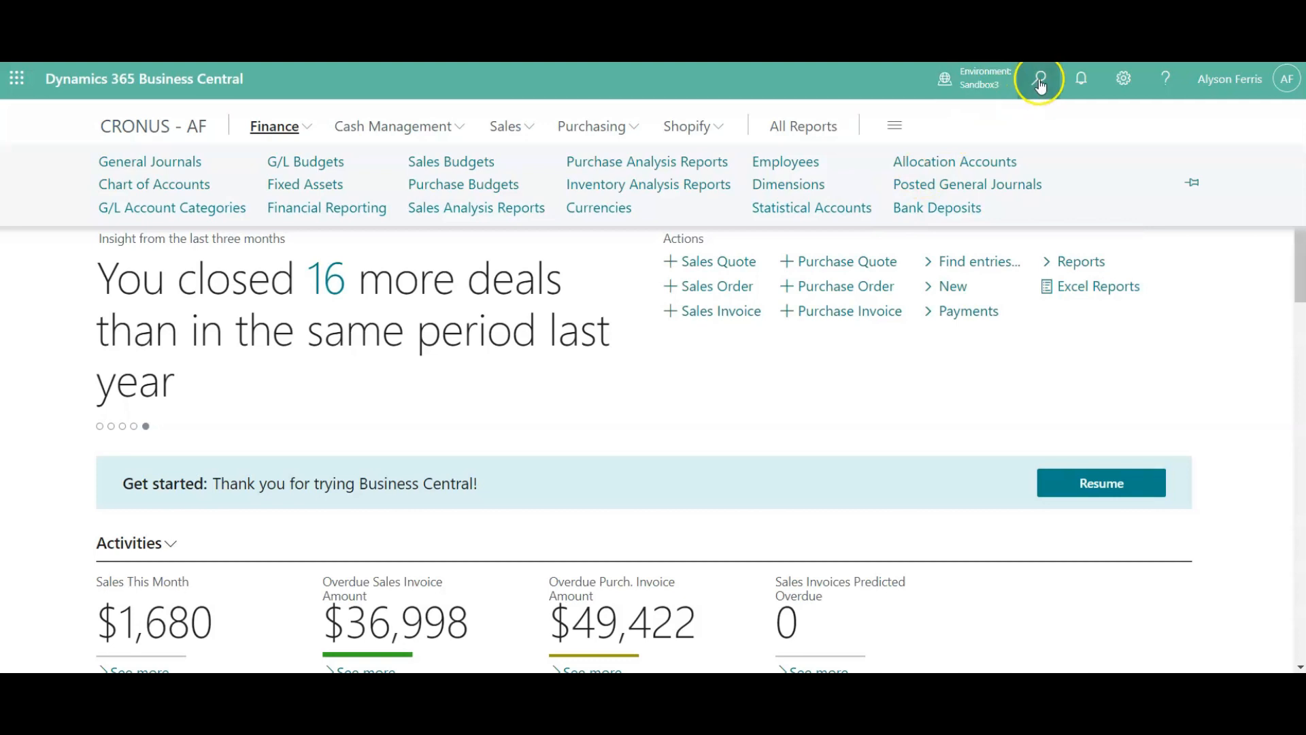
pyautogui.click(1040, 82)
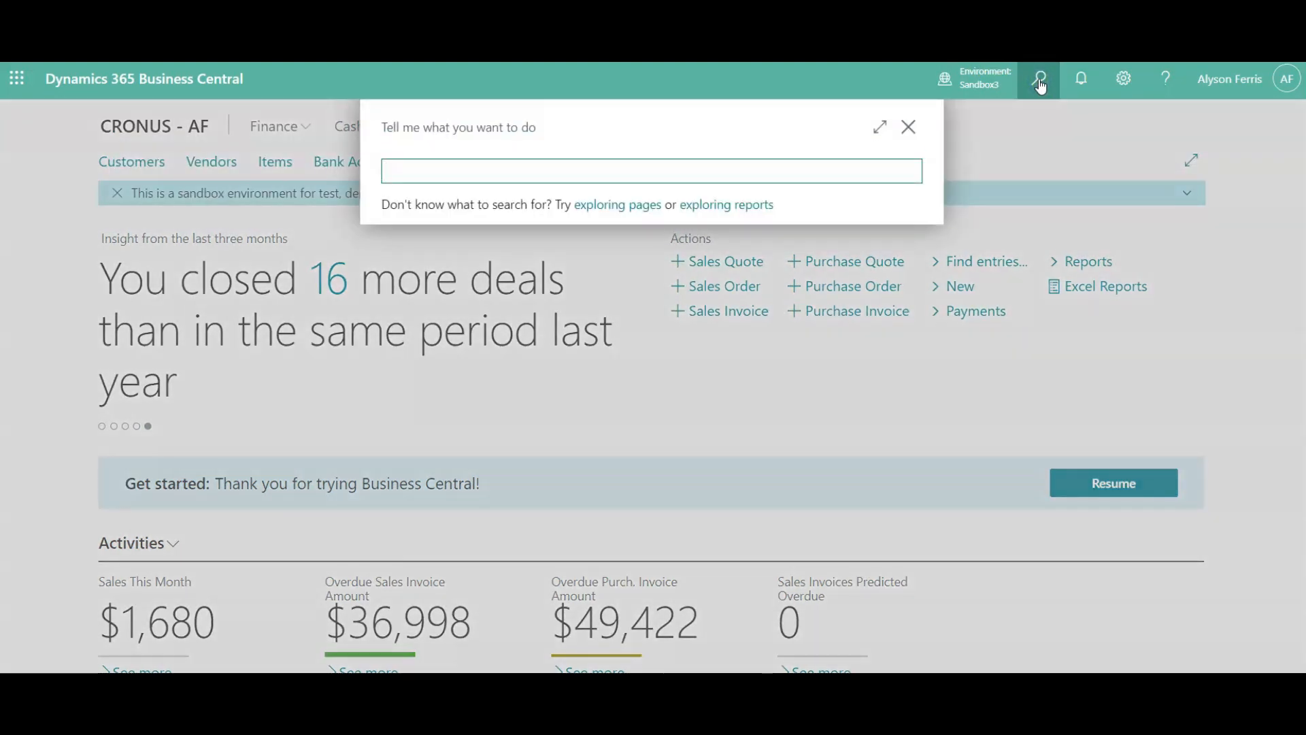
pyautogui.write('depo')
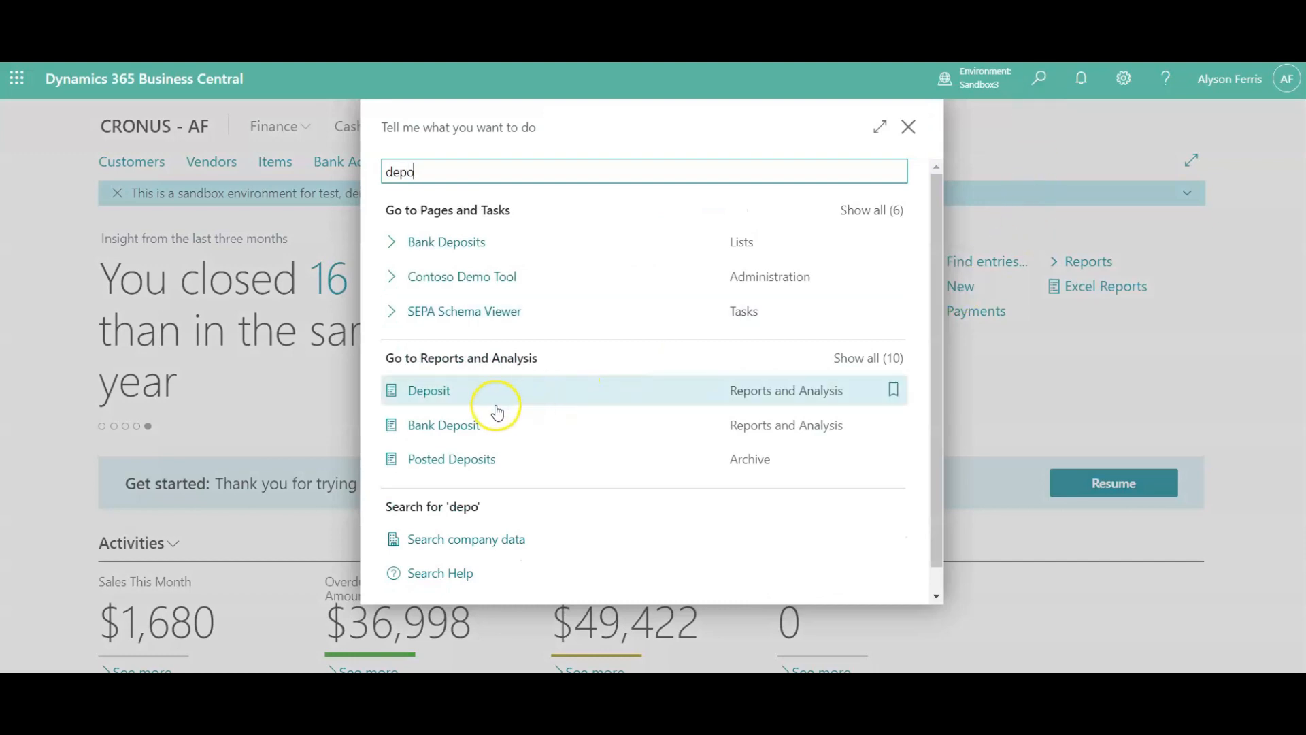
pyautogui.click(453, 427)
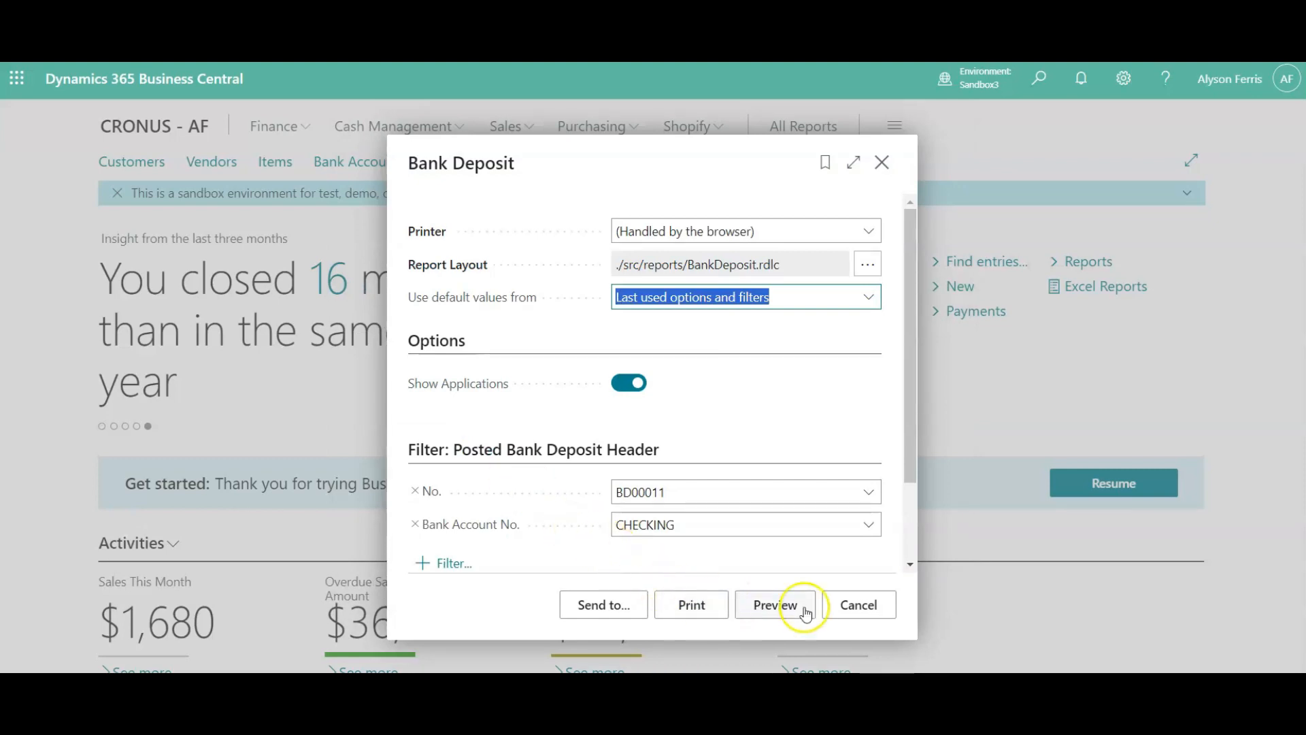
pyautogui.click(838, 612)
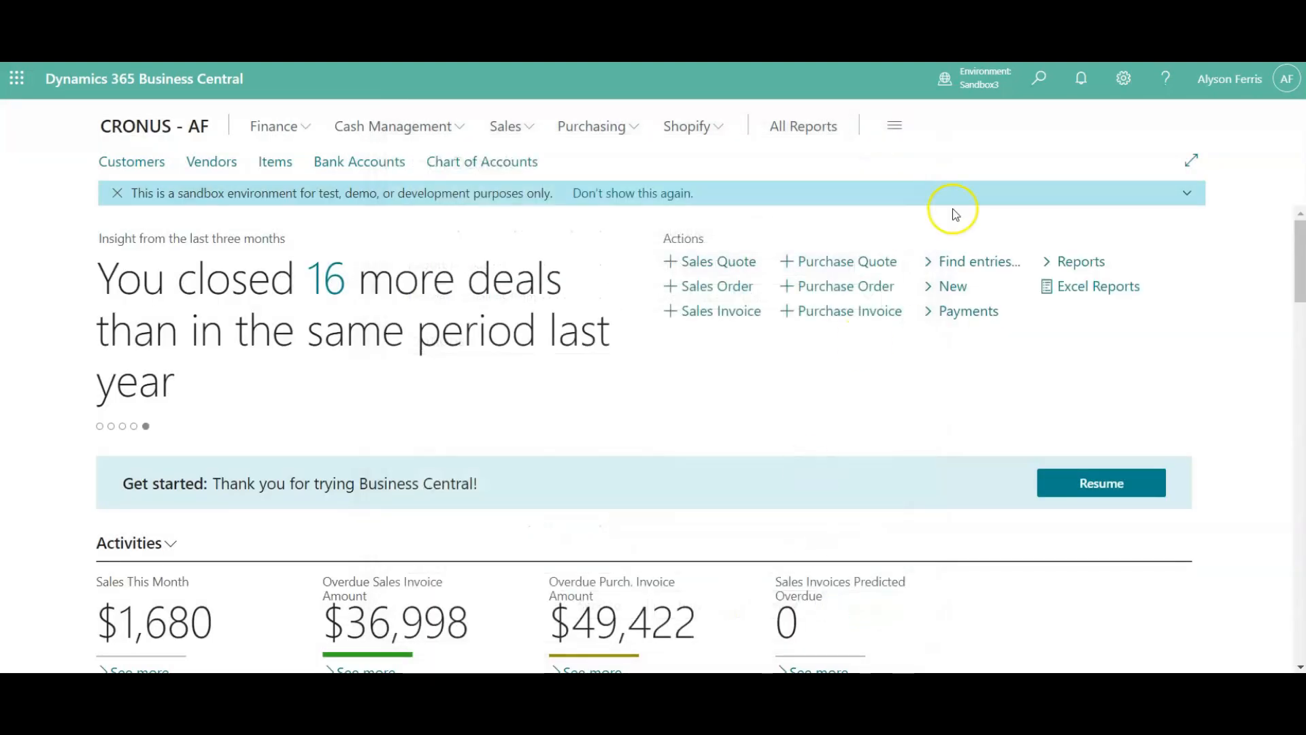
# - Find the Bank Deposits list by searching for "bank" and create a new bank deposit with an automatically assigned number
pyautogui.click(1037, 82)
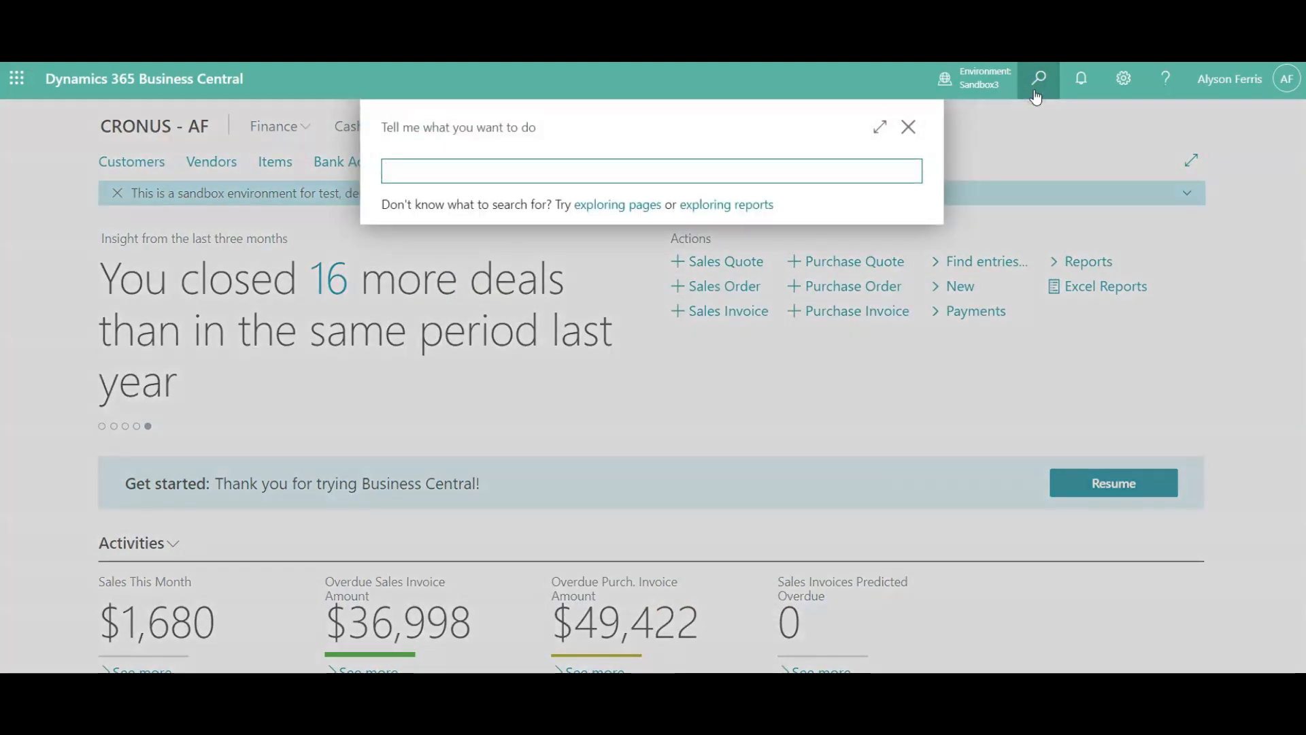
pyautogui.write('ba')
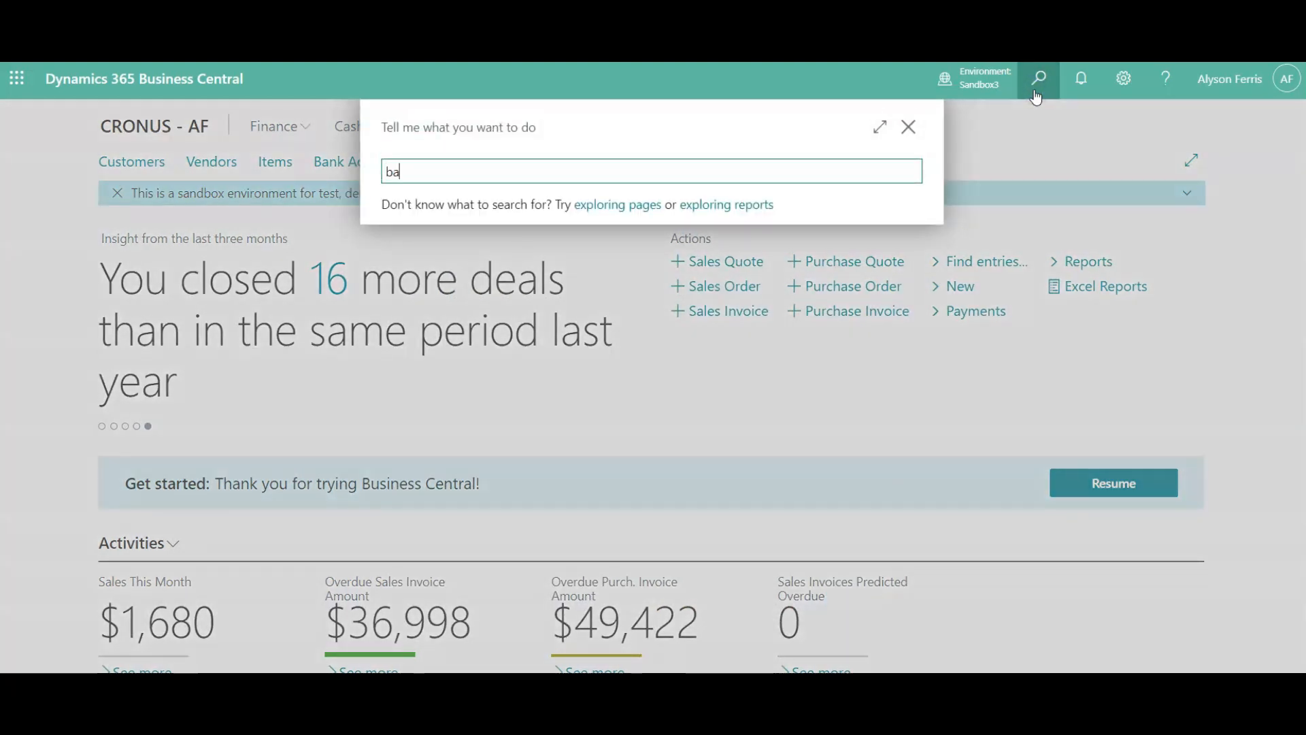
pyautogui.write('nk')
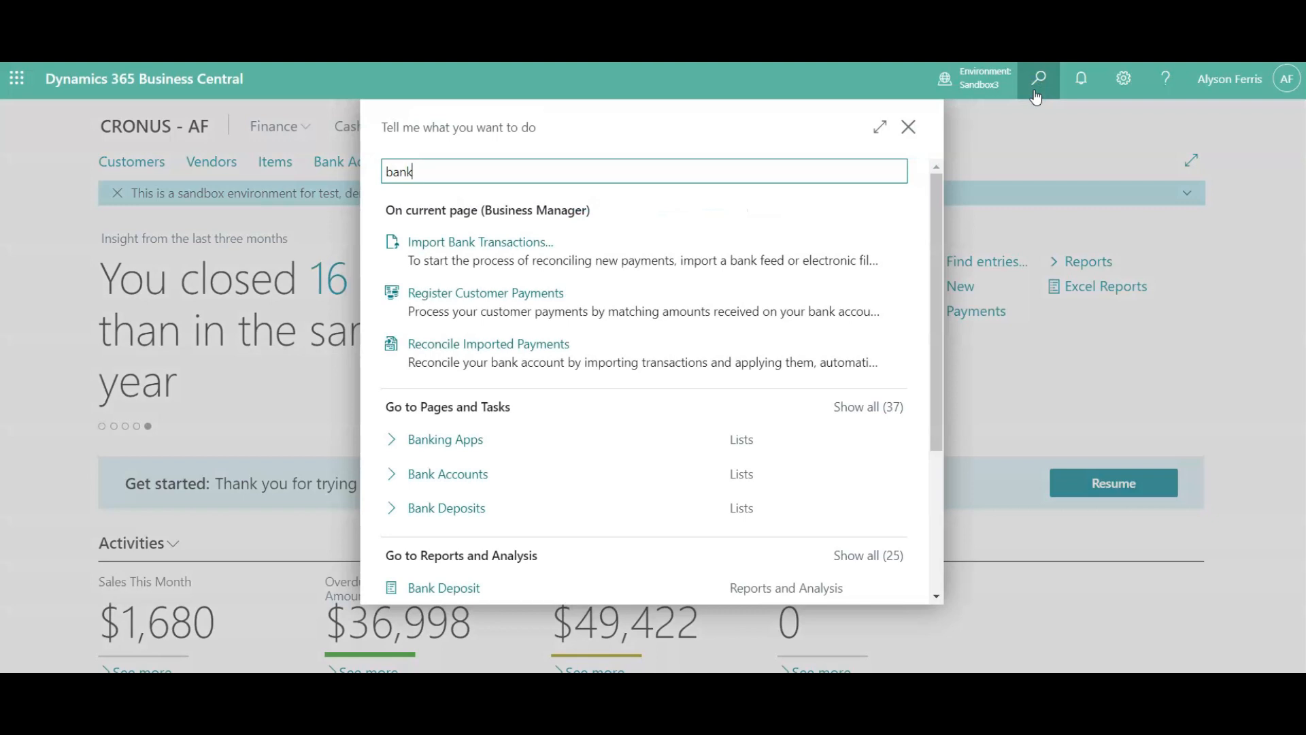
pyautogui.click(444, 506)
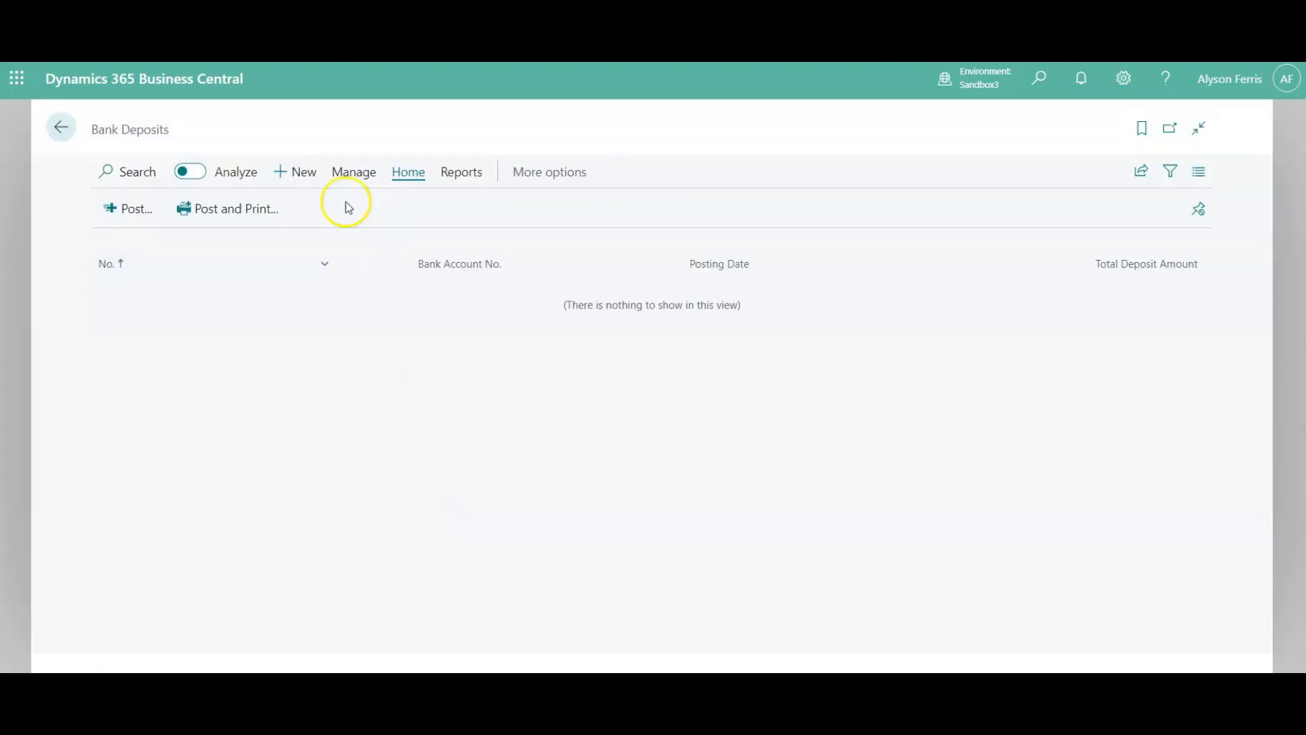
pyautogui.click(302, 169)
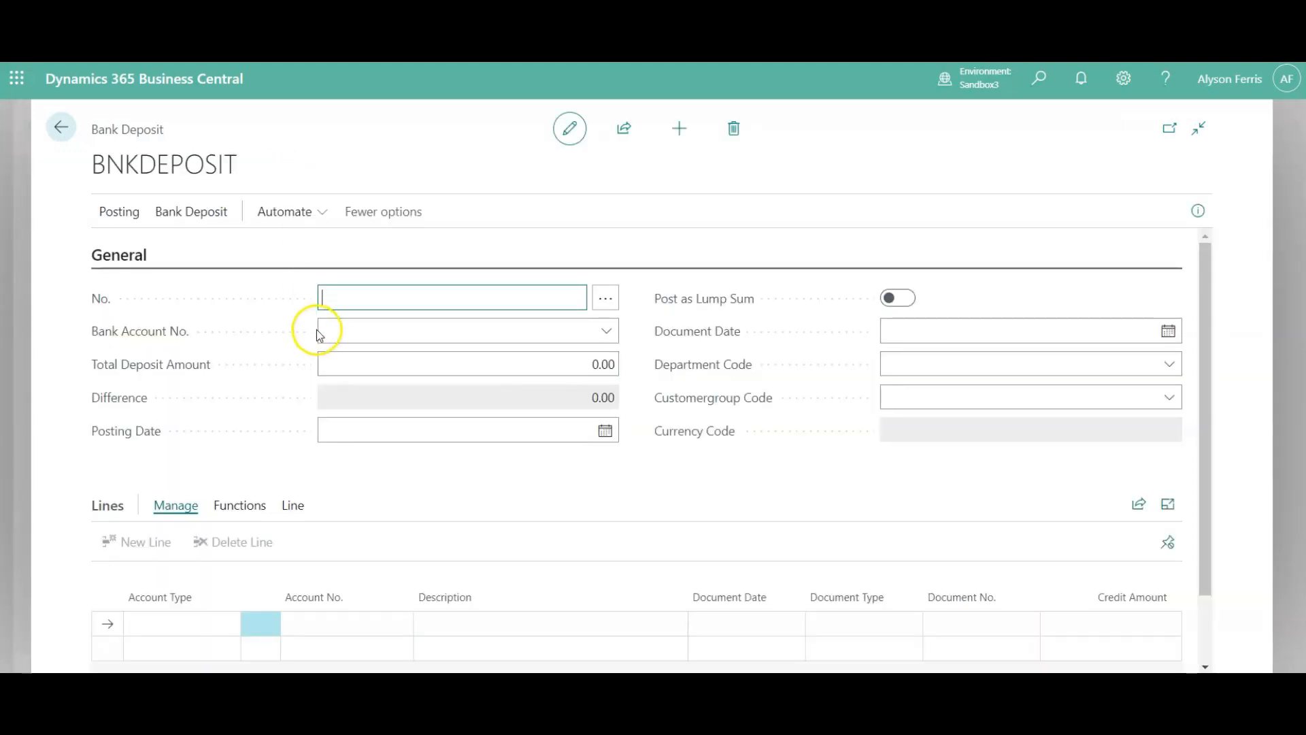
pyautogui.press('Tab')
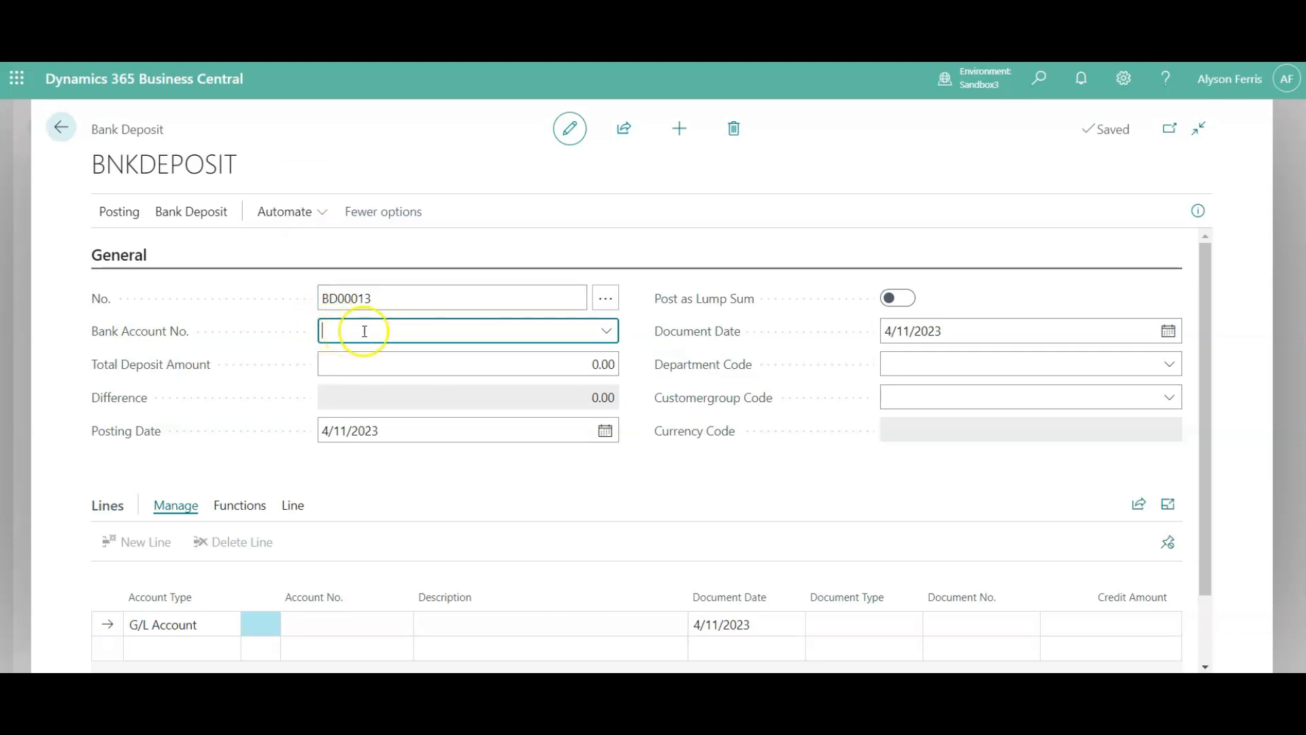
# - Set the deposit's bank account to CHECKING and its total deposit amount to 5,000
pyautogui.click(605, 334)
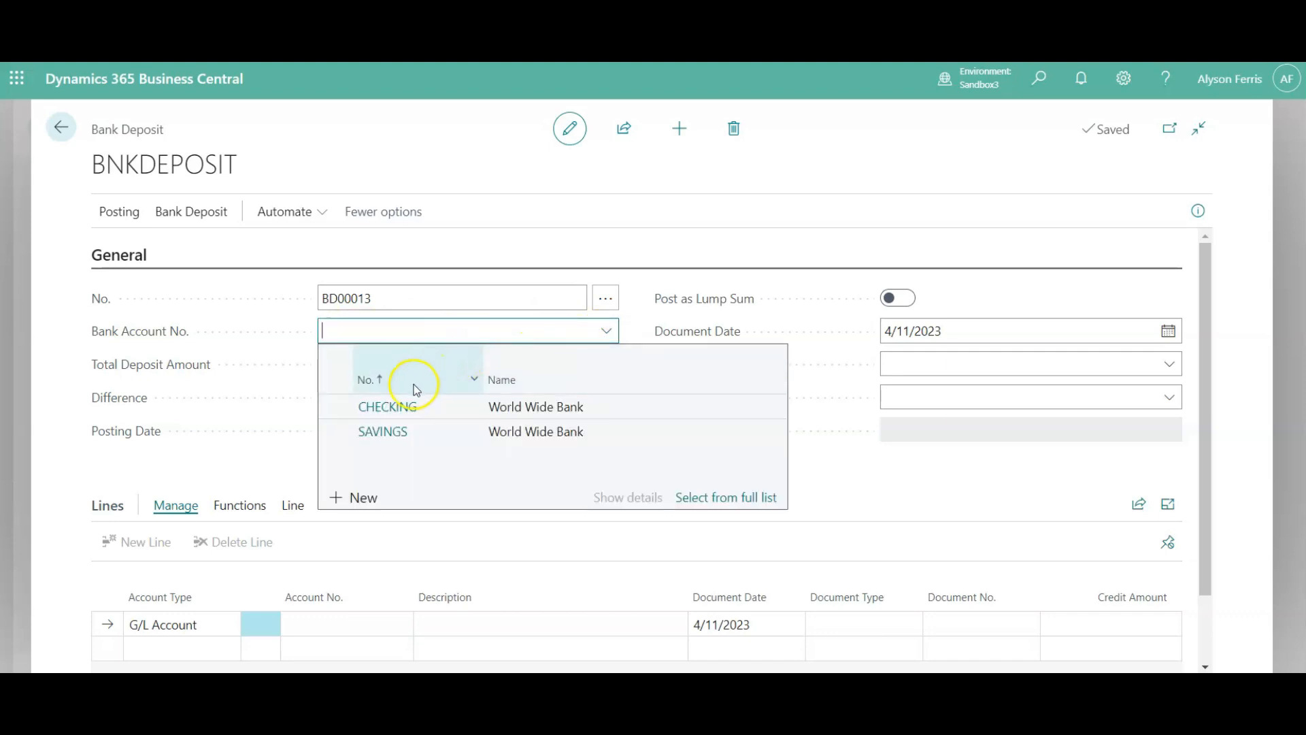
pyautogui.click(385, 407)
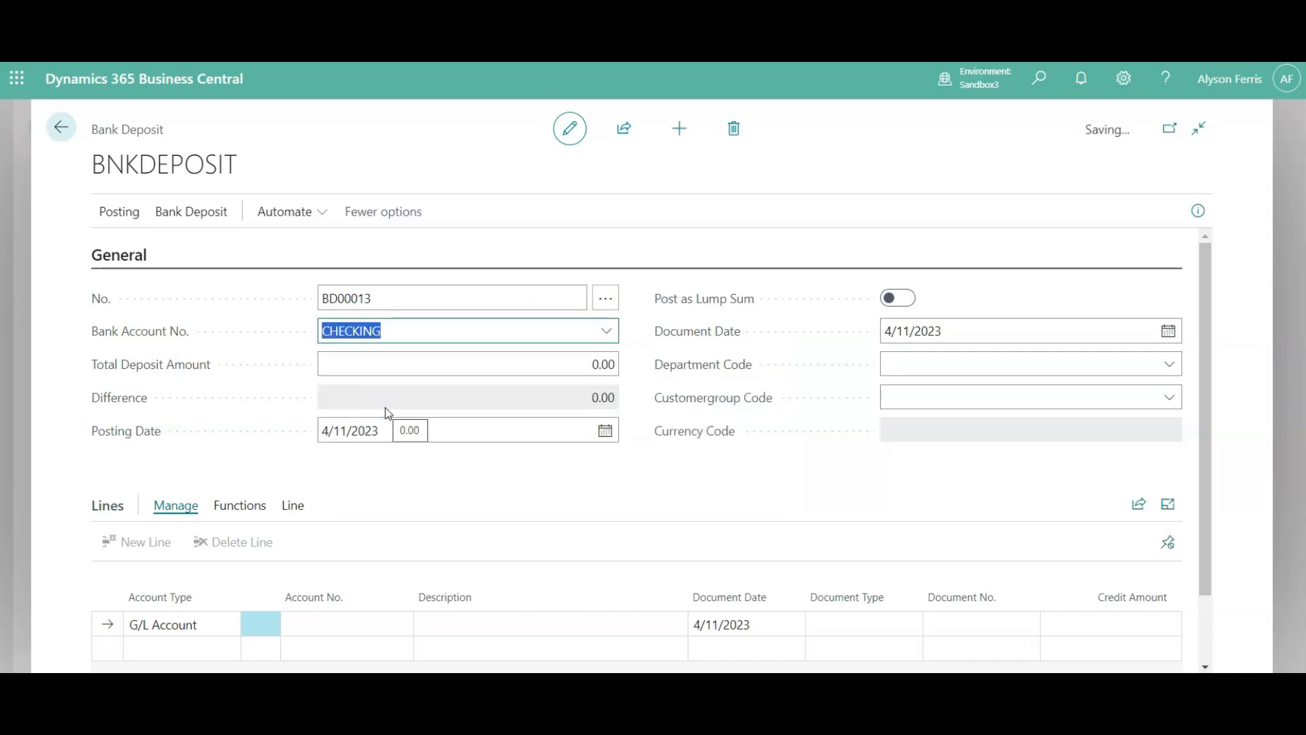
pyautogui.click(491, 364)
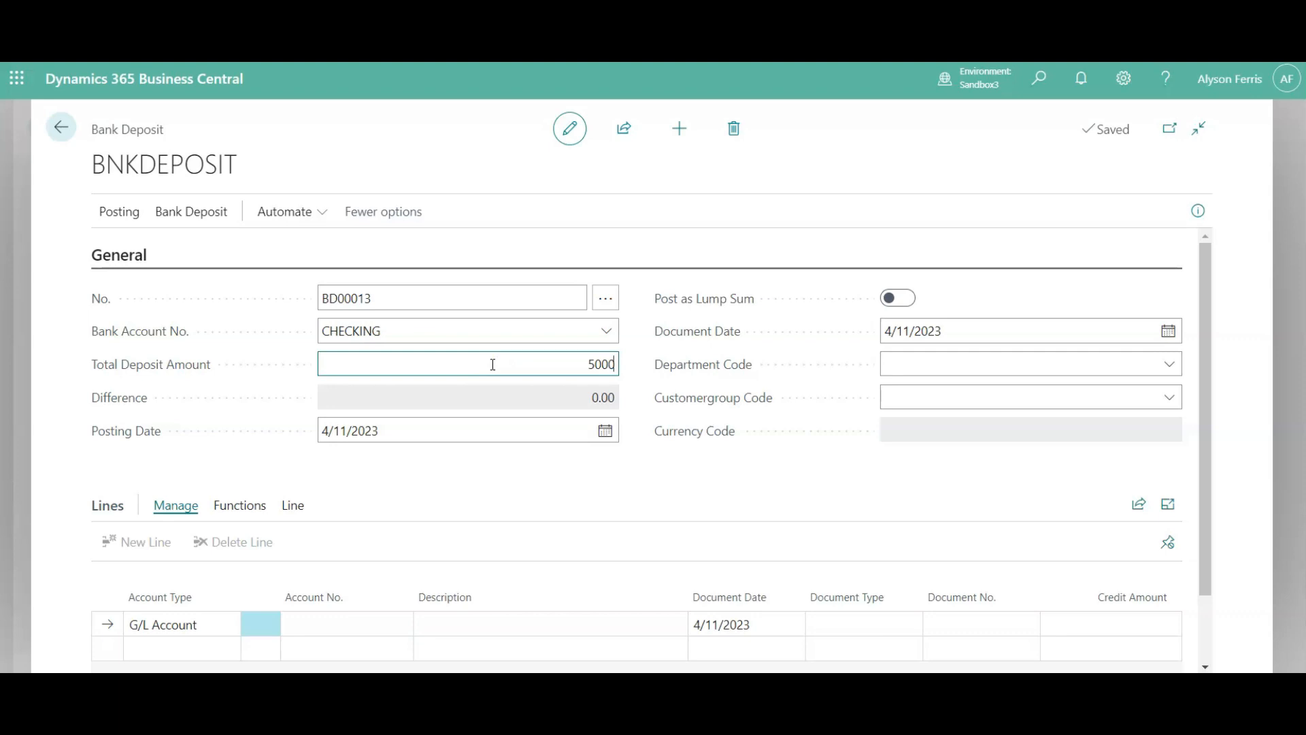
pyautogui.write('5000')
pyautogui.press('Tab')
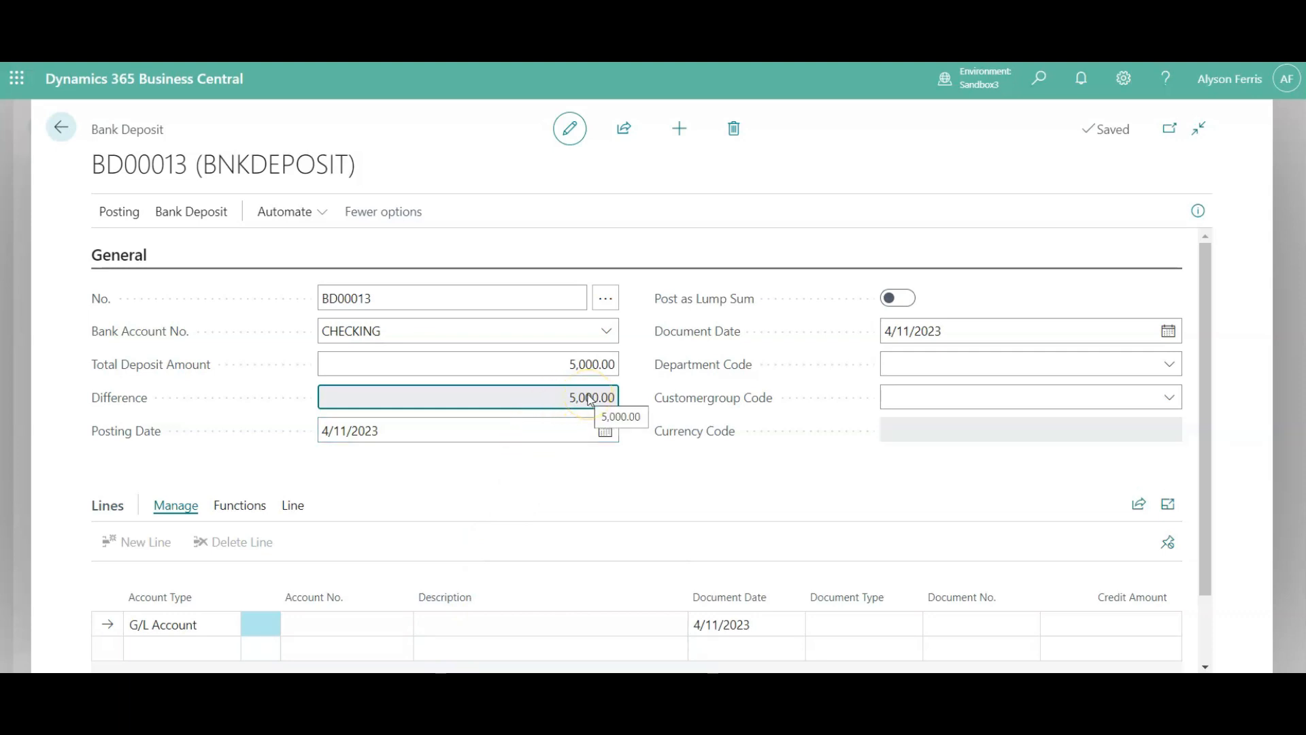
# - Turn on Post as Lump Sum for the bank deposit
pyautogui.click(325, 430)
pyautogui.click(885, 334)
pyautogui.click(899, 299)
pyautogui.click(899, 298)
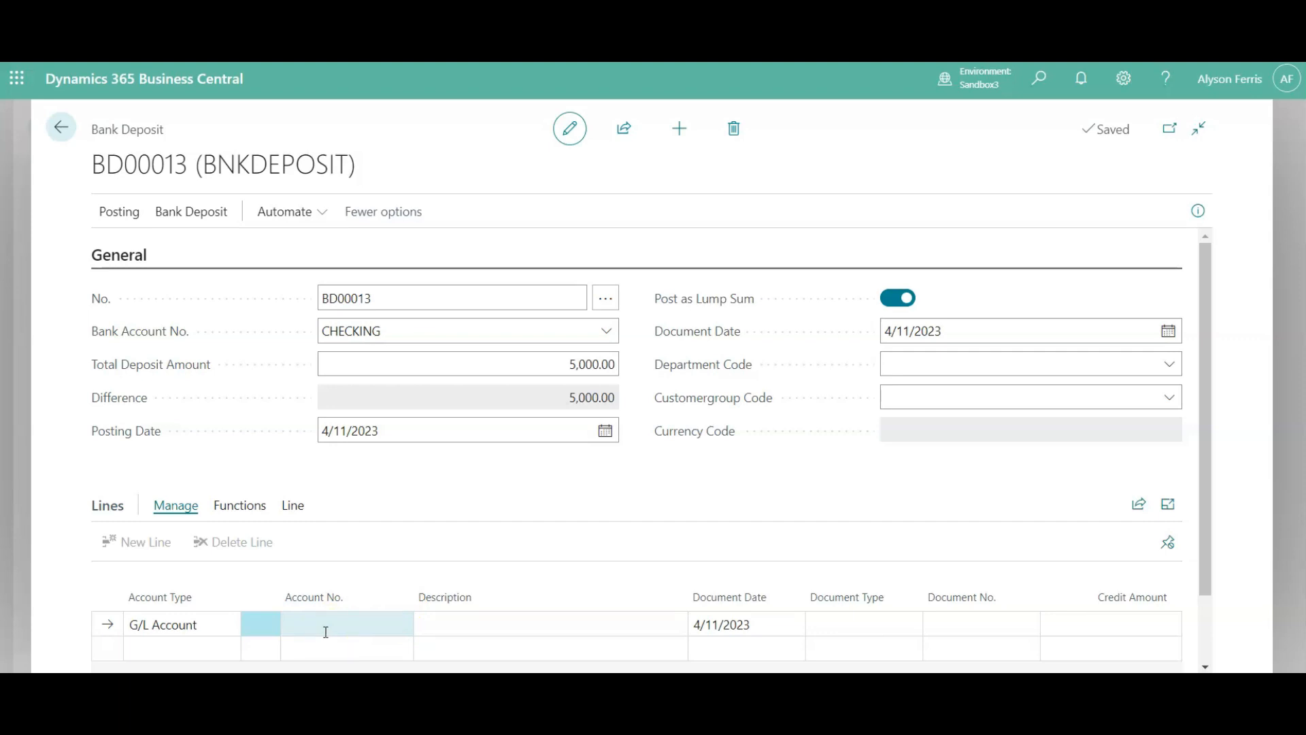
# - Fill the first deposit line with account type Customer, customer Relecloud, document number 2367 and a credit amount of 2,000
pyautogui.click(220, 623)
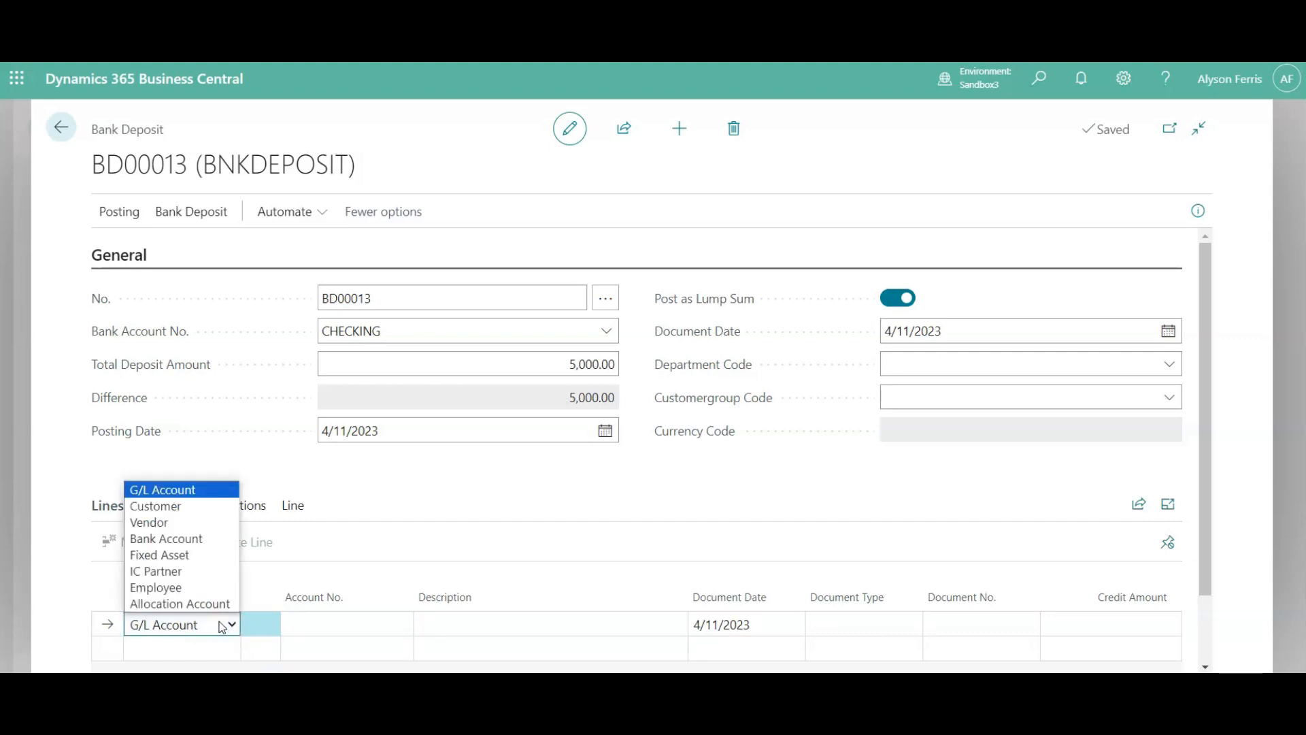
pyautogui.click(180, 506)
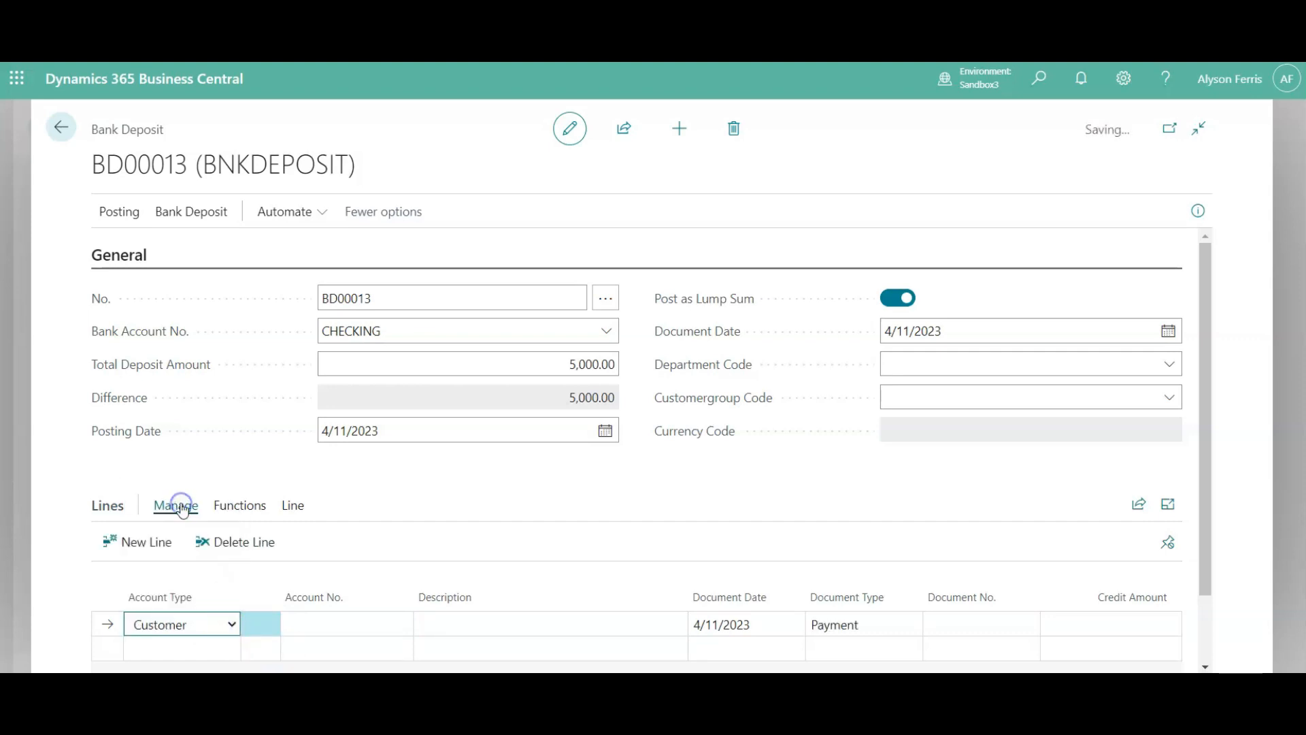
pyautogui.click(340, 629)
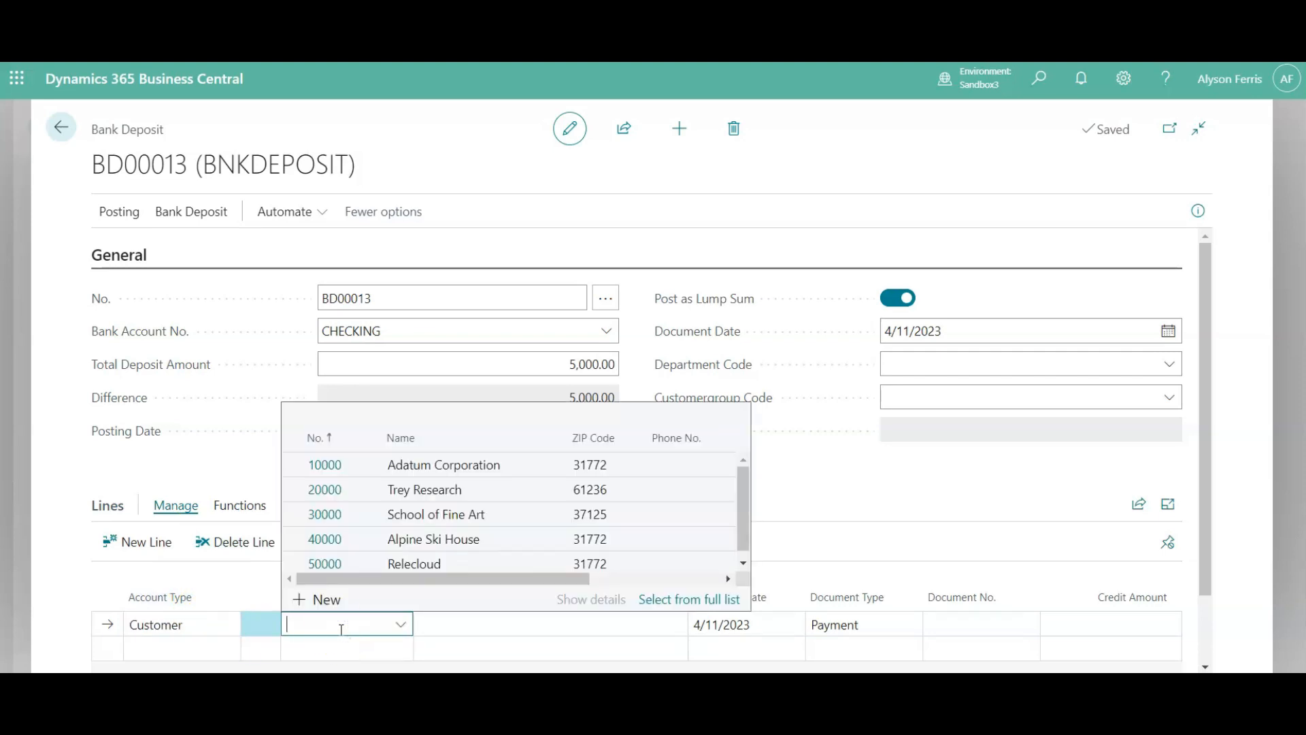
pyautogui.click(328, 565)
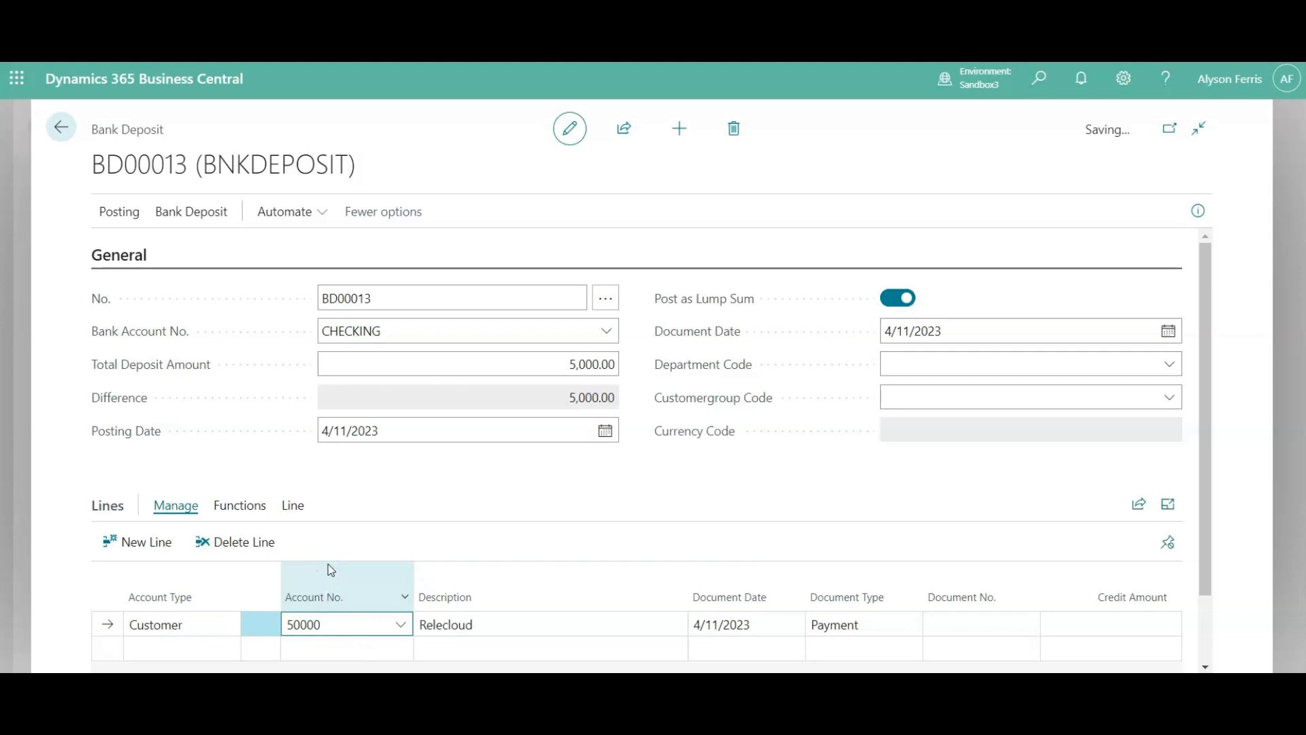
pyautogui.click(951, 613)
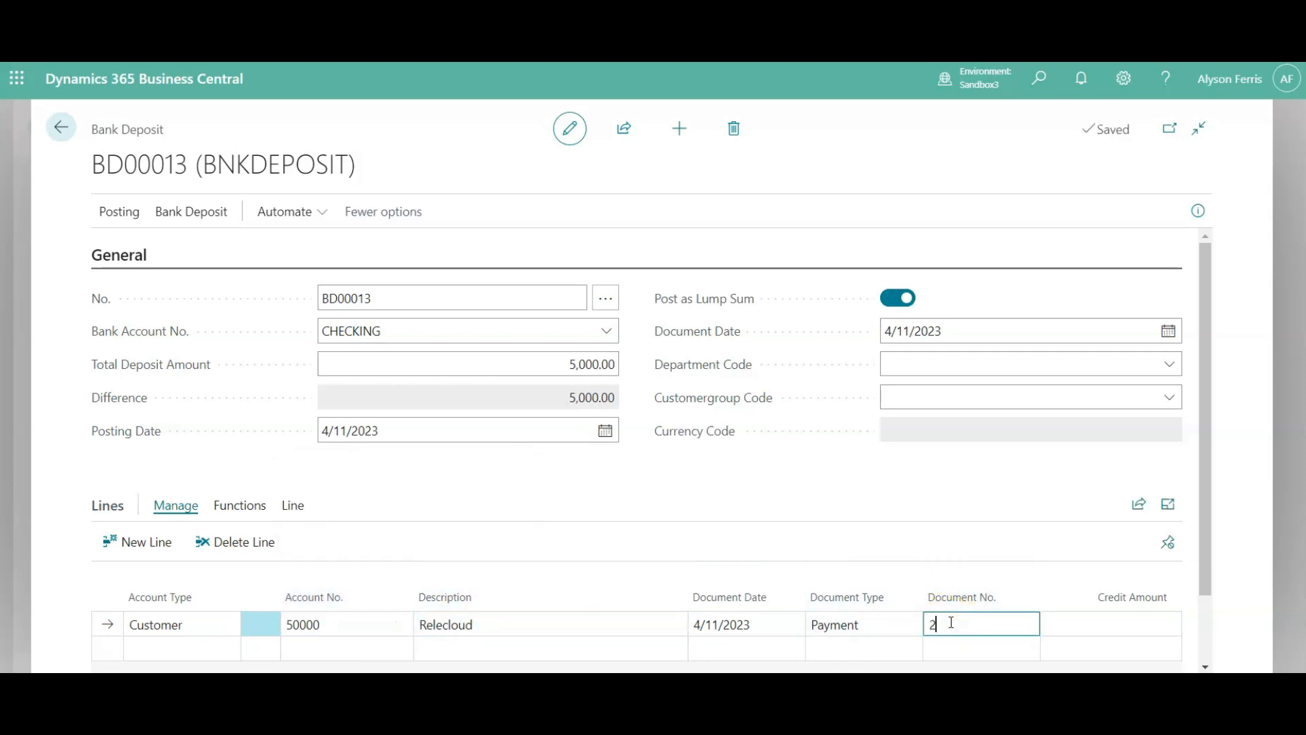
pyautogui.write('2367')
pyautogui.click(1072, 626)
pyautogui.write('2000')
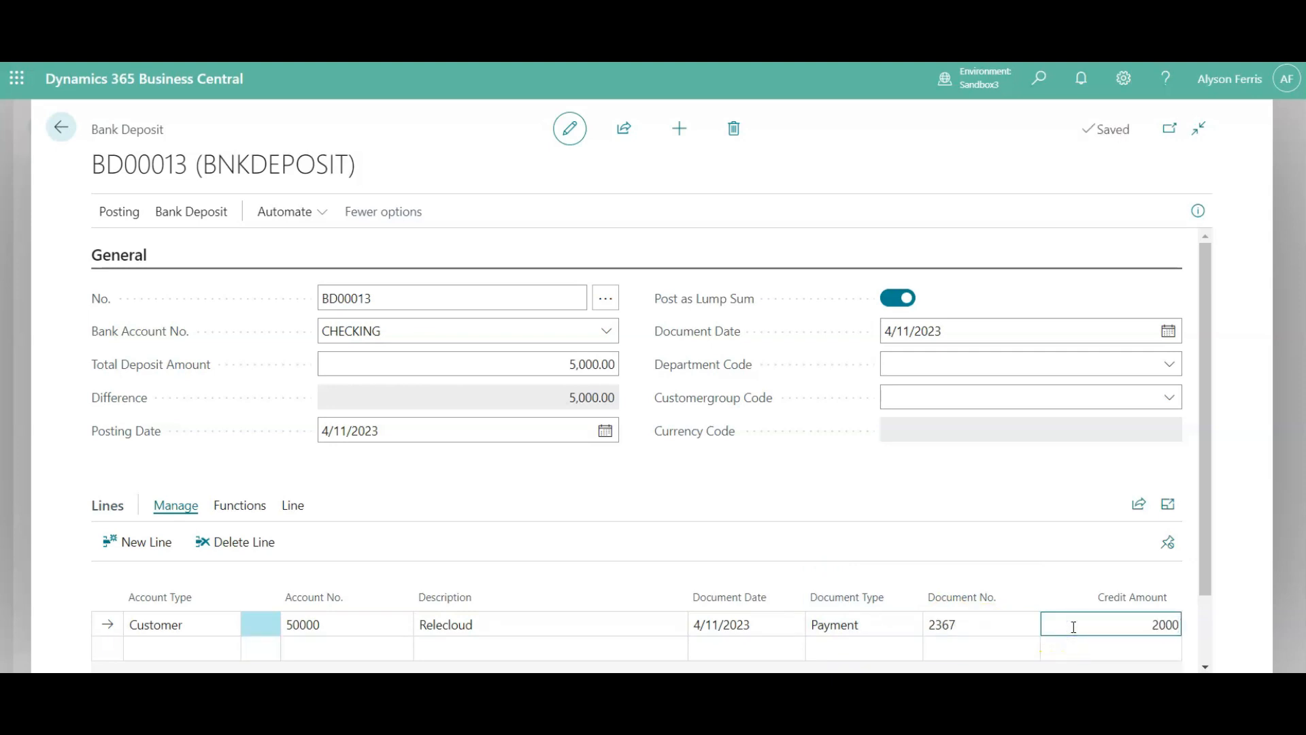
pyautogui.press('Return')
pyautogui.click(190, 652)
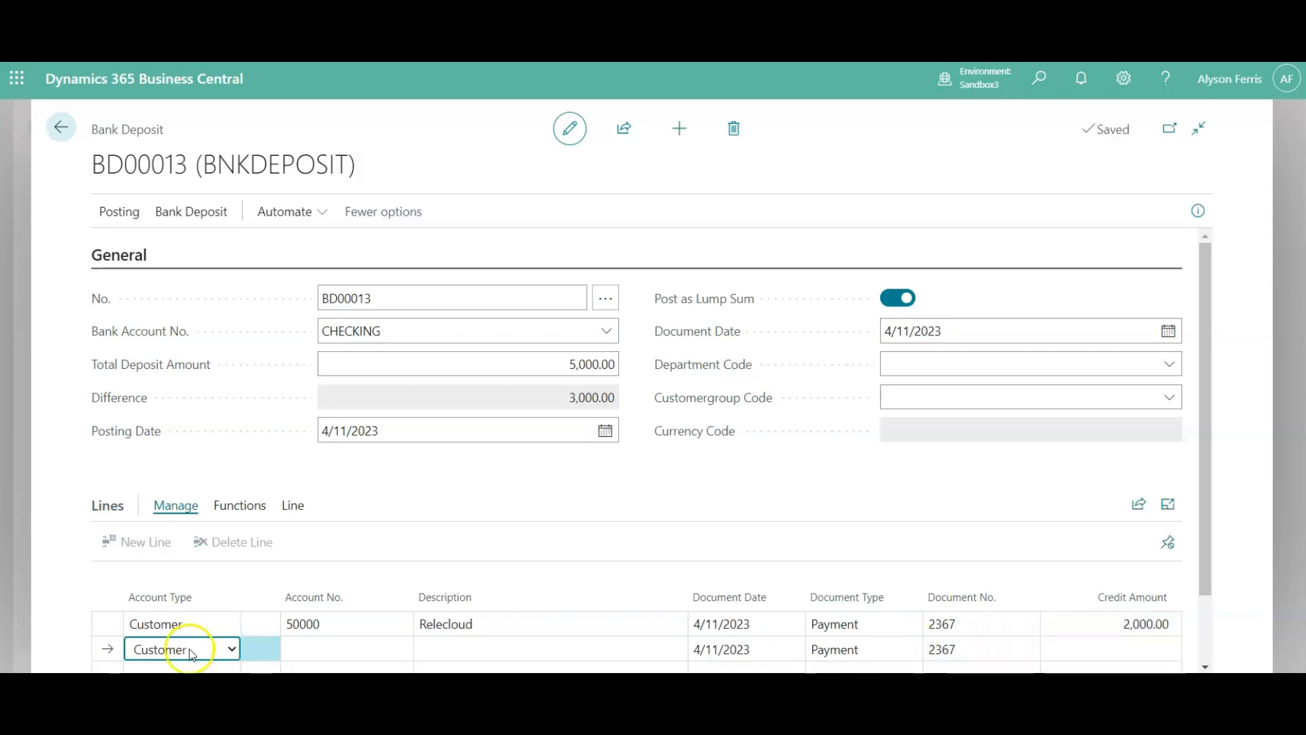
# - Apply the Relecloud payment line to invoice PS-INV103197 by setting its Applies-to ID, and accept the application
pyautogui.click(196, 624)
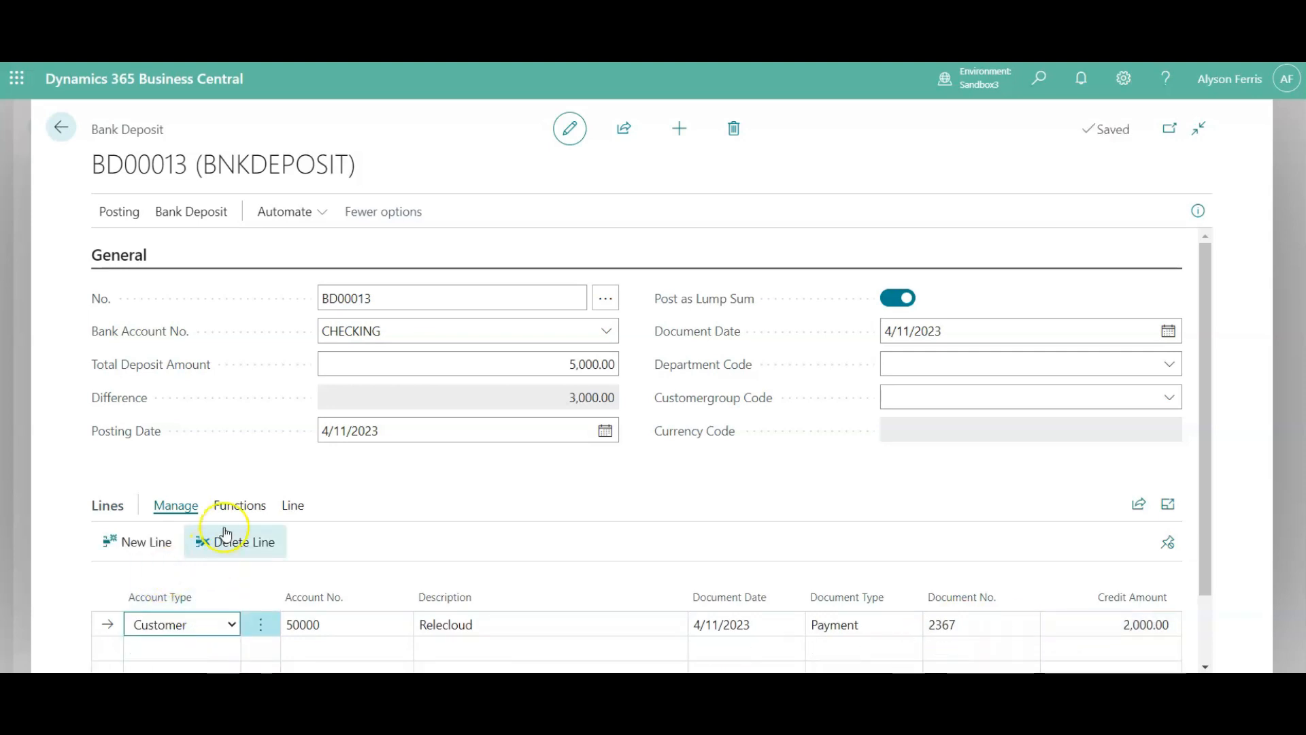
pyautogui.click(235, 505)
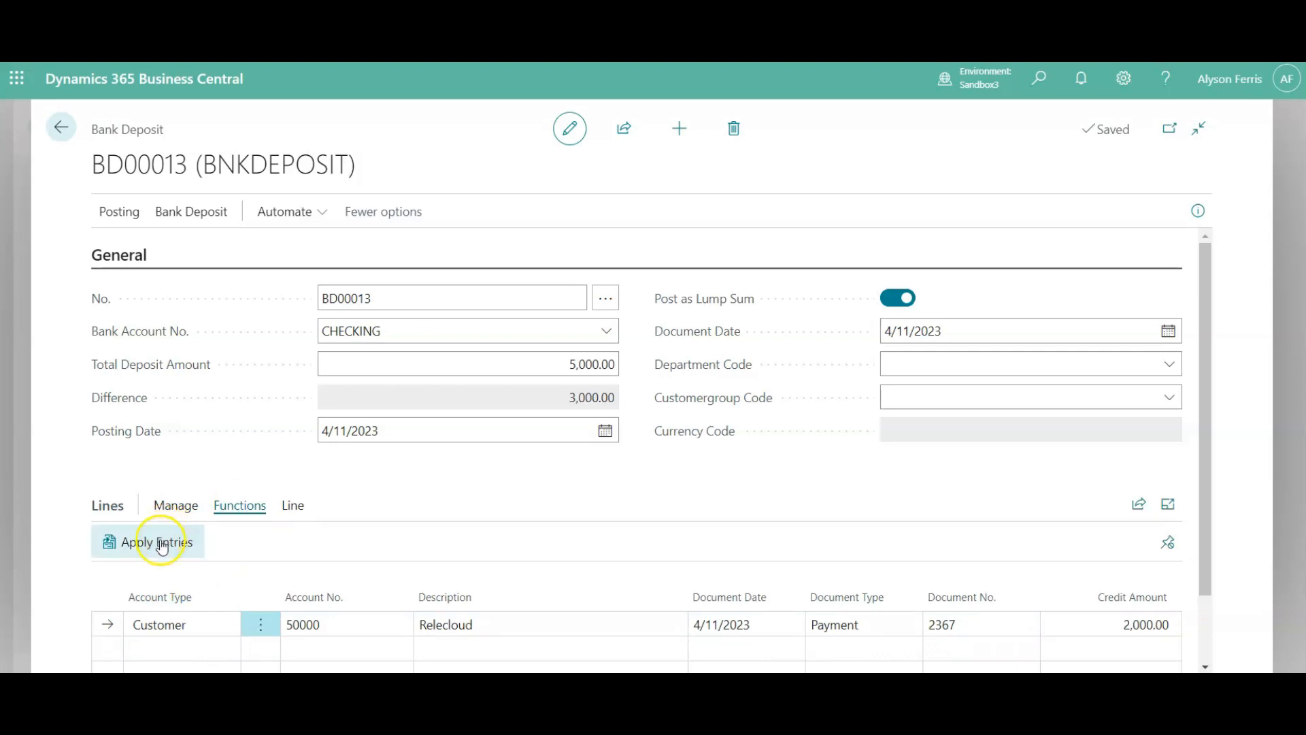
pyautogui.click(162, 544)
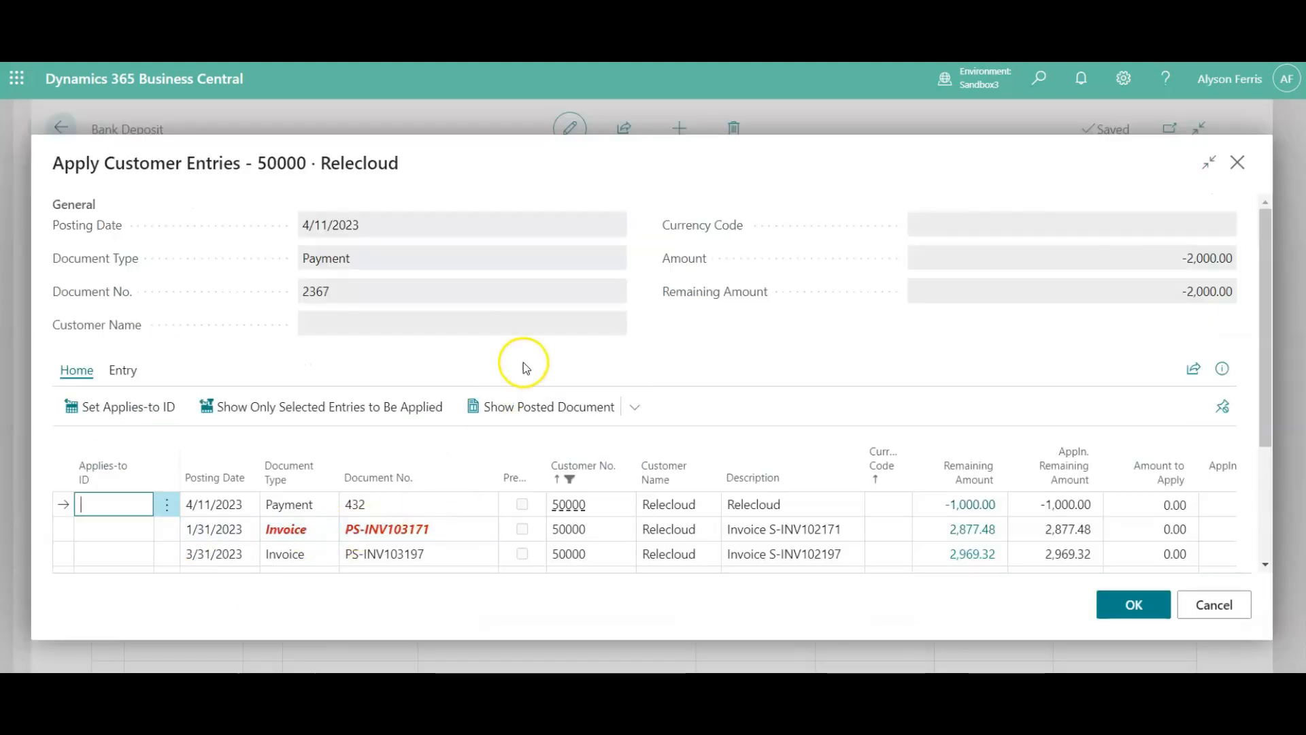
pyautogui.scroll(-2, 523, 364)
pyautogui.scroll(-3, 524, 368)
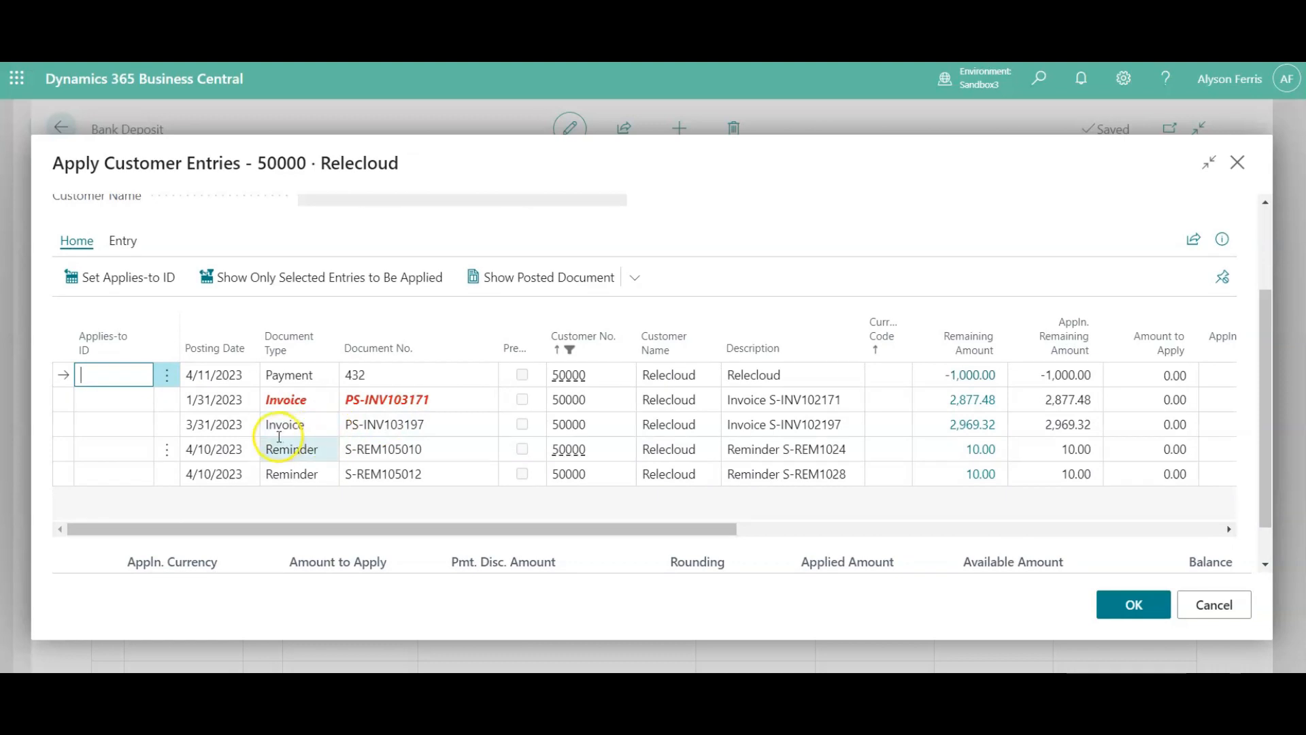
pyautogui.click(124, 424)
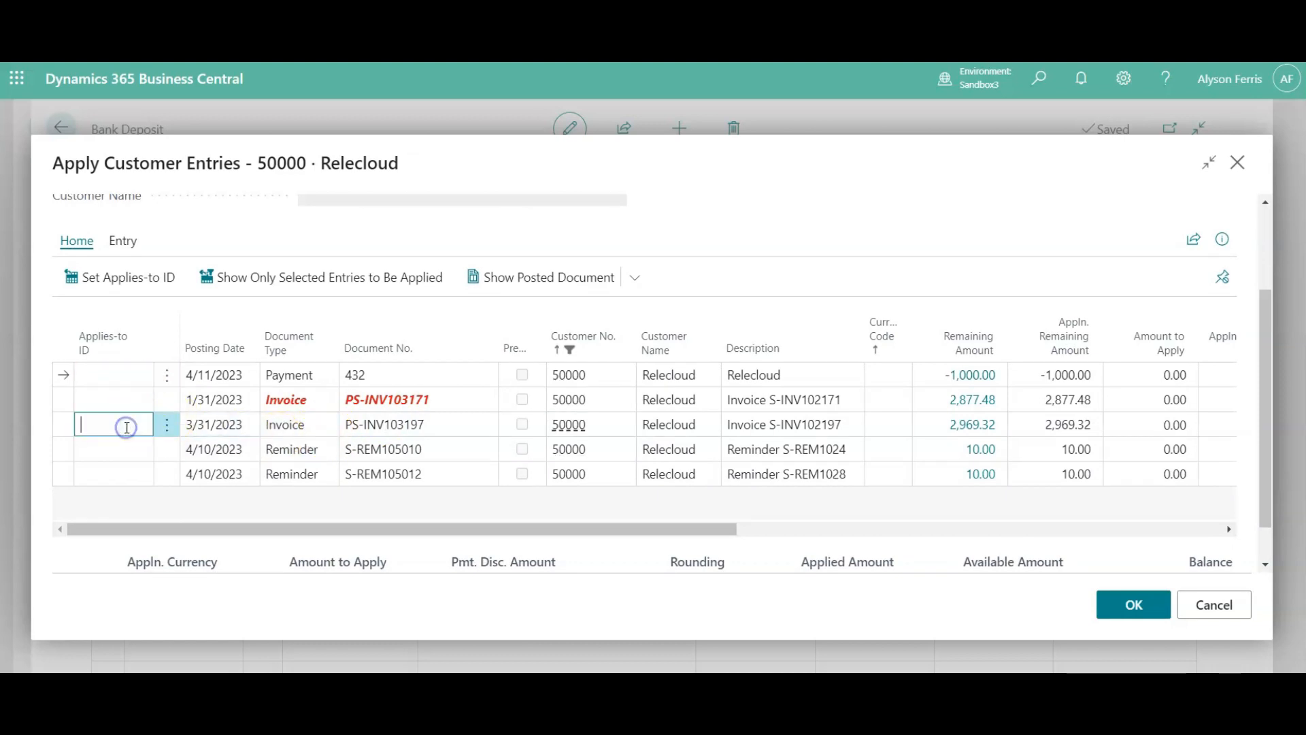
pyautogui.click(123, 279)
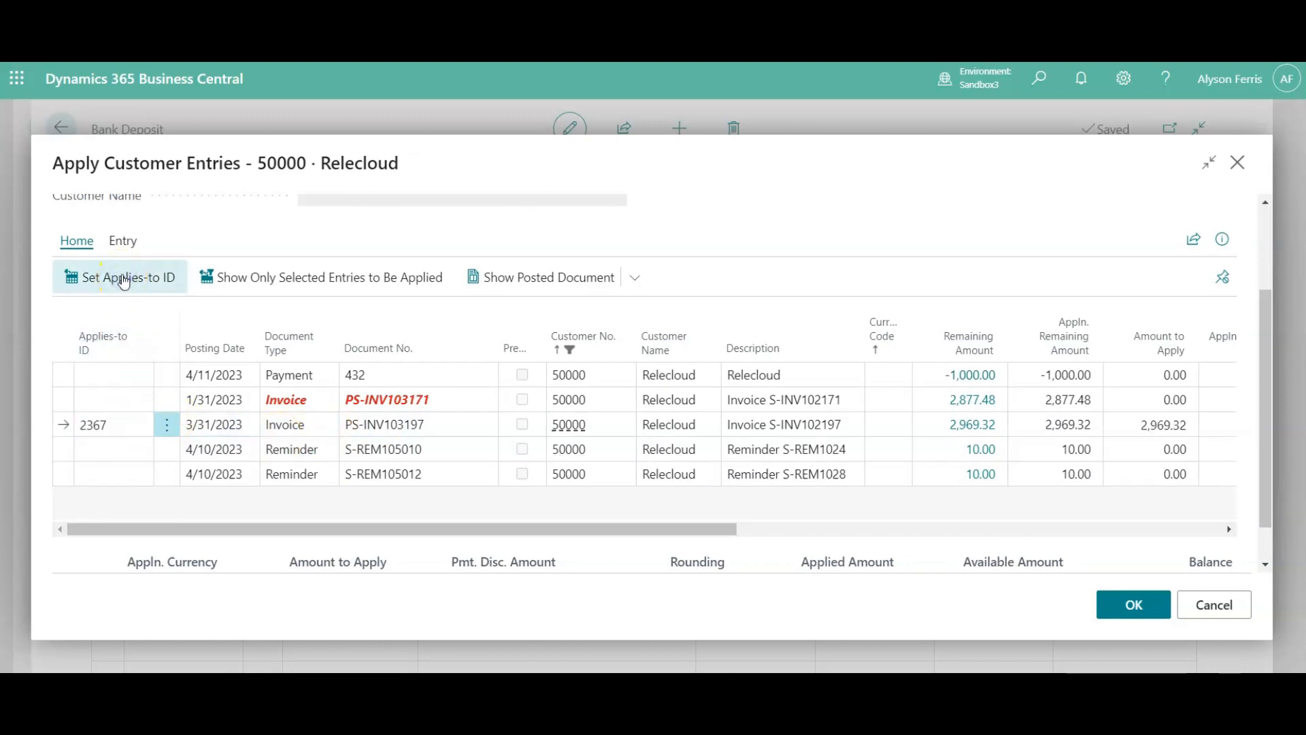
pyautogui.click(1132, 603)
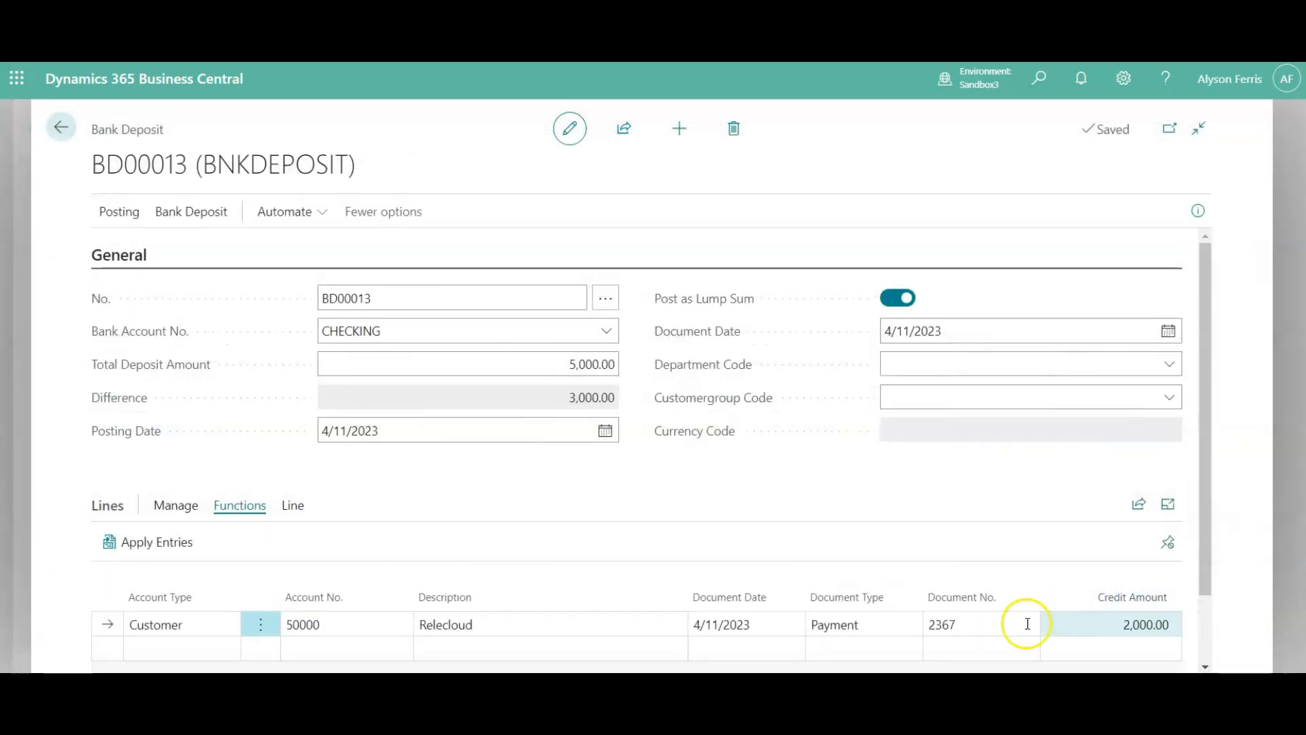
# - Add a second customer line for Adatum Corporation with document number 87900 and a credit amount of 3,000
pyautogui.click(197, 650)
pyautogui.click(320, 649)
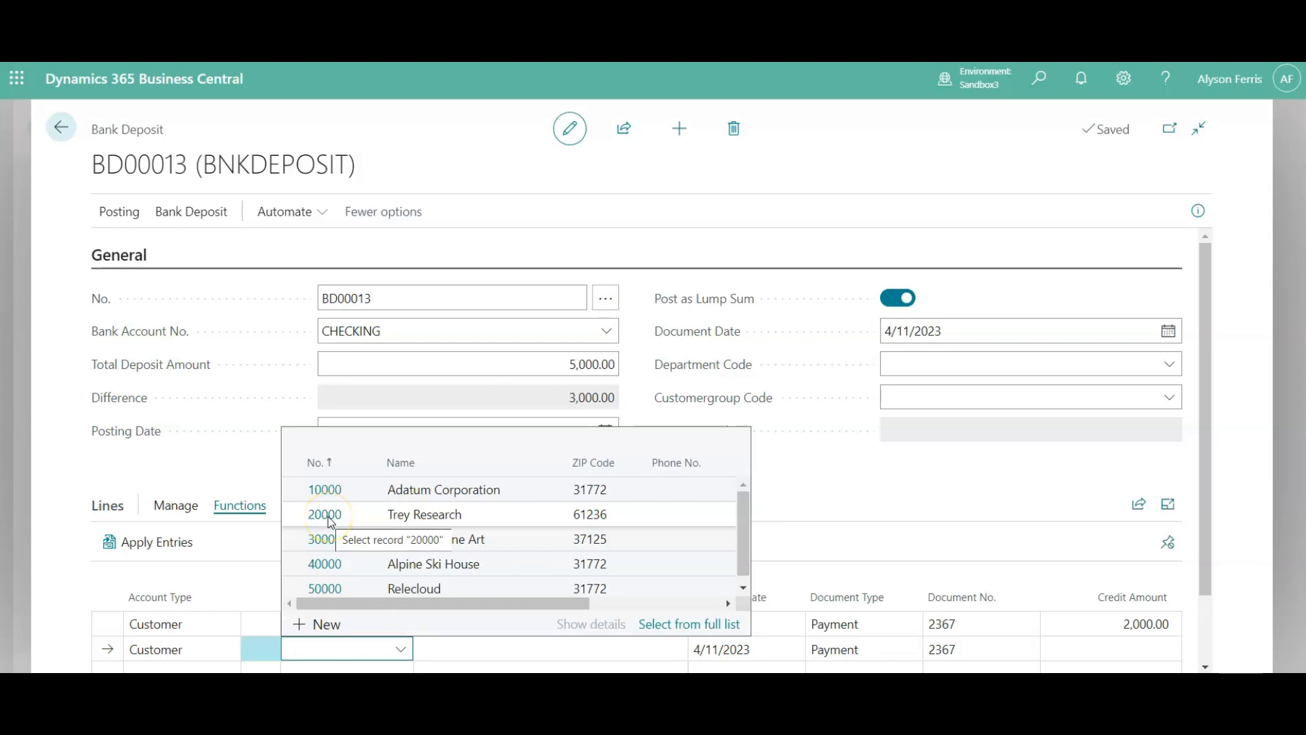
pyautogui.click(325, 490)
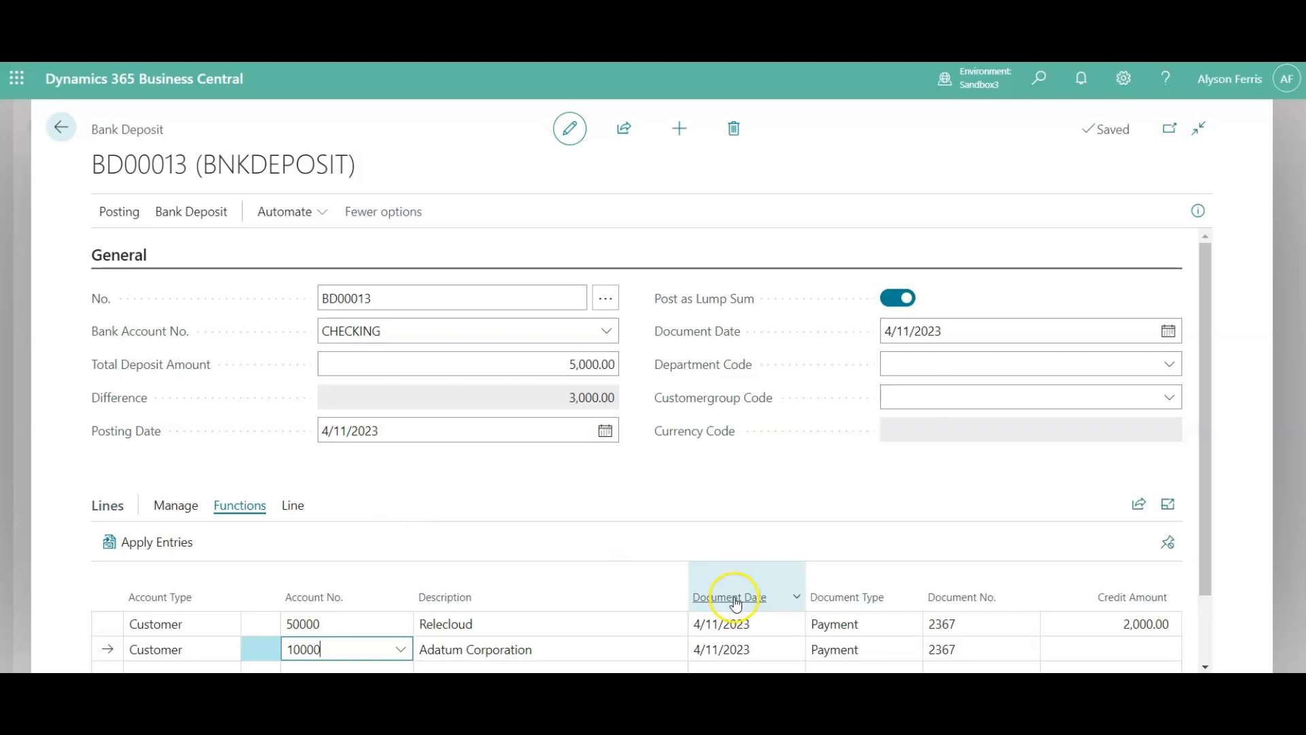
pyautogui.click(940, 649)
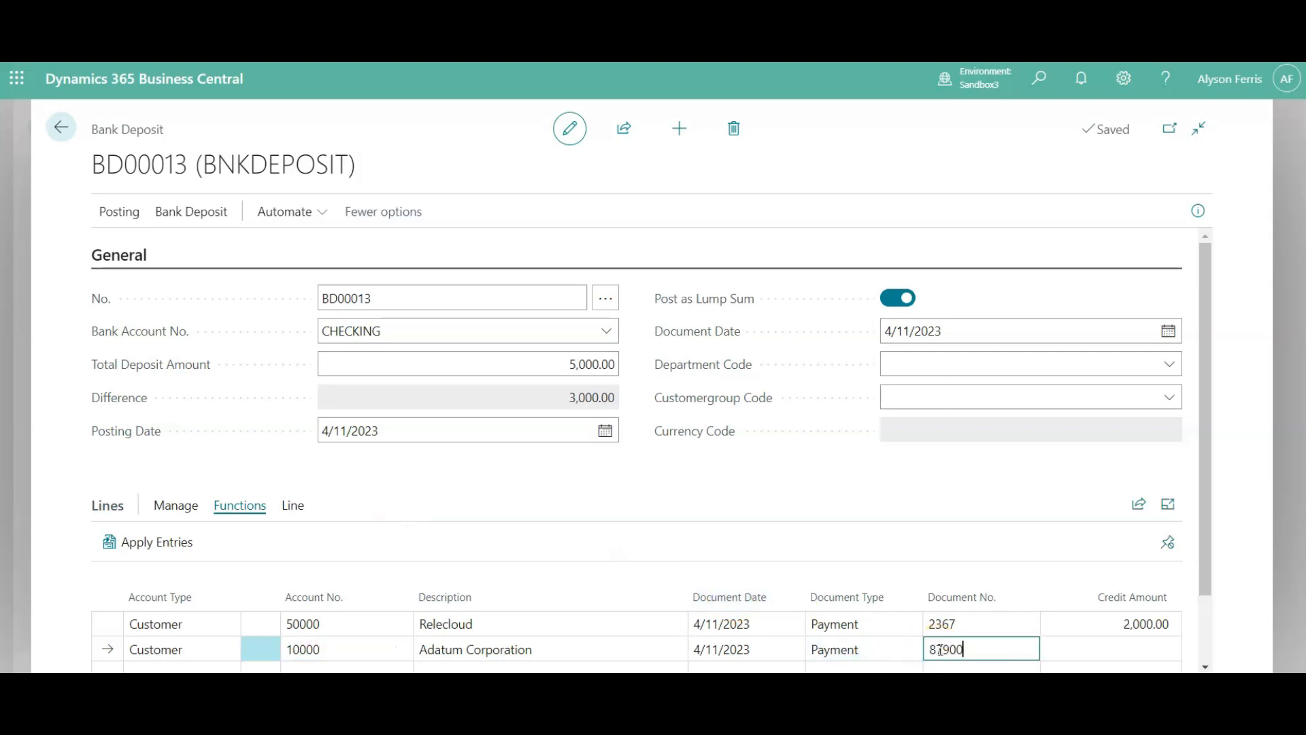
pyautogui.click(1089, 652)
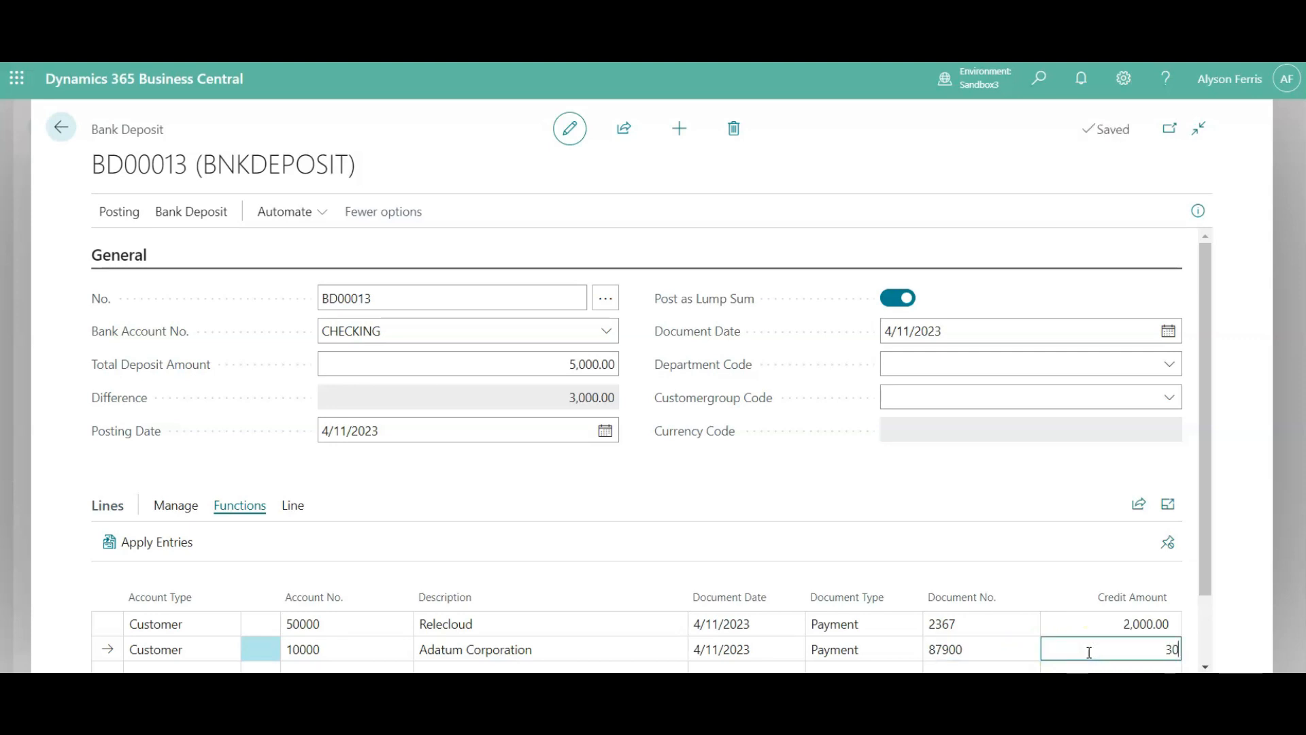
pyautogui.press('Return')
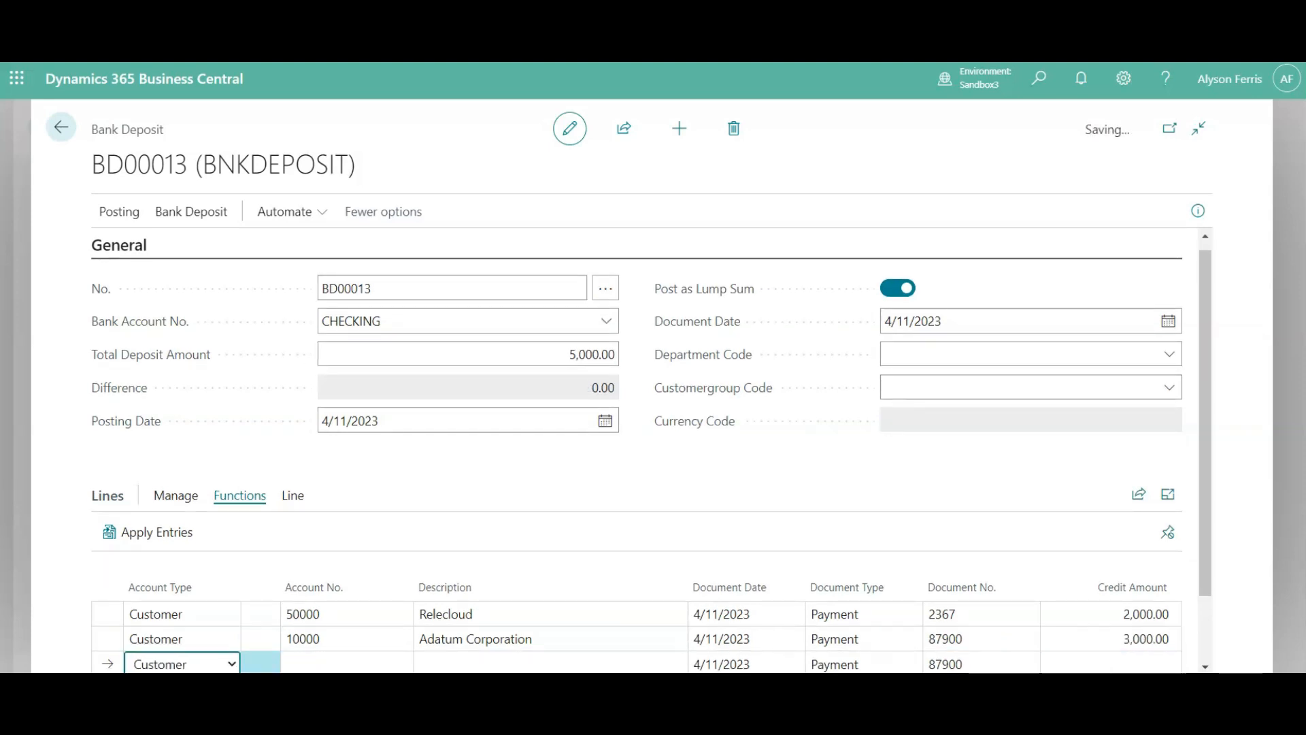
# - Open the entries to apply for the Adatum Corporation payment line and set the Applies-to ID on reminder S-REM105031
pyautogui.click(196, 648)
pyautogui.click(153, 539)
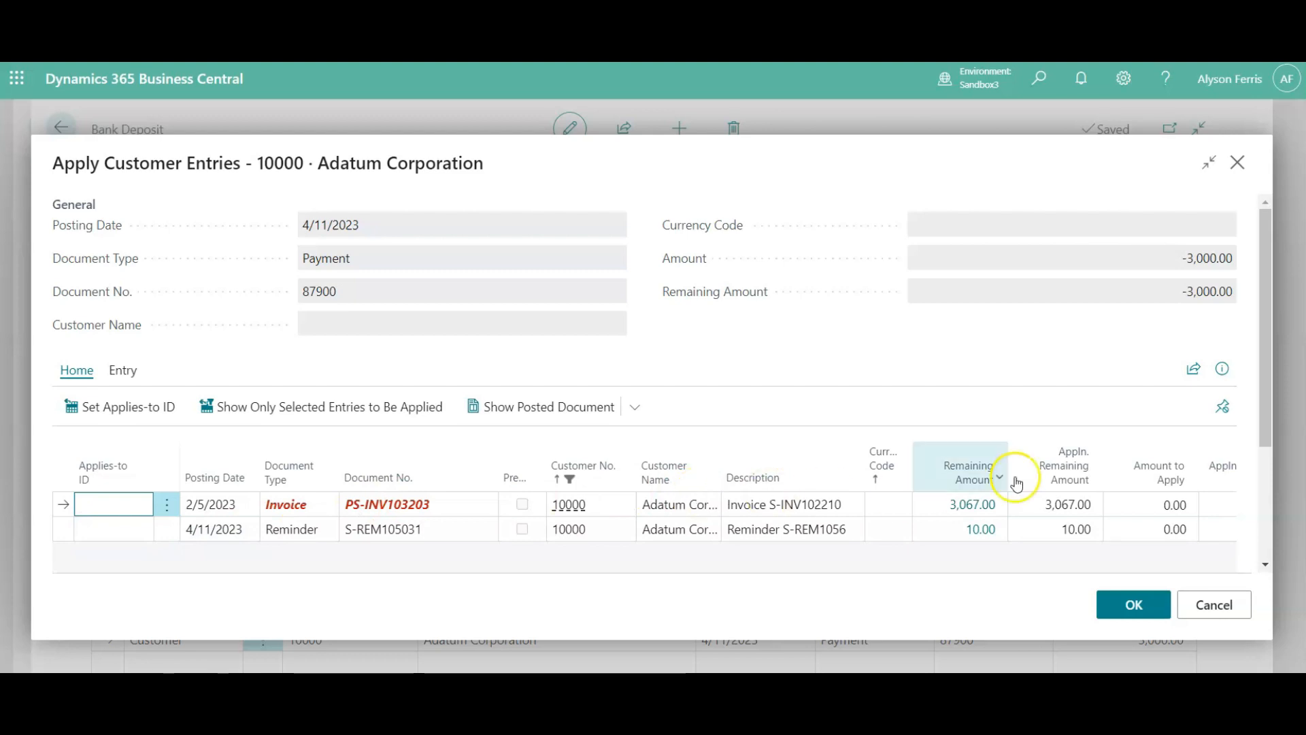
pyautogui.click(109, 530)
pyautogui.click(122, 417)
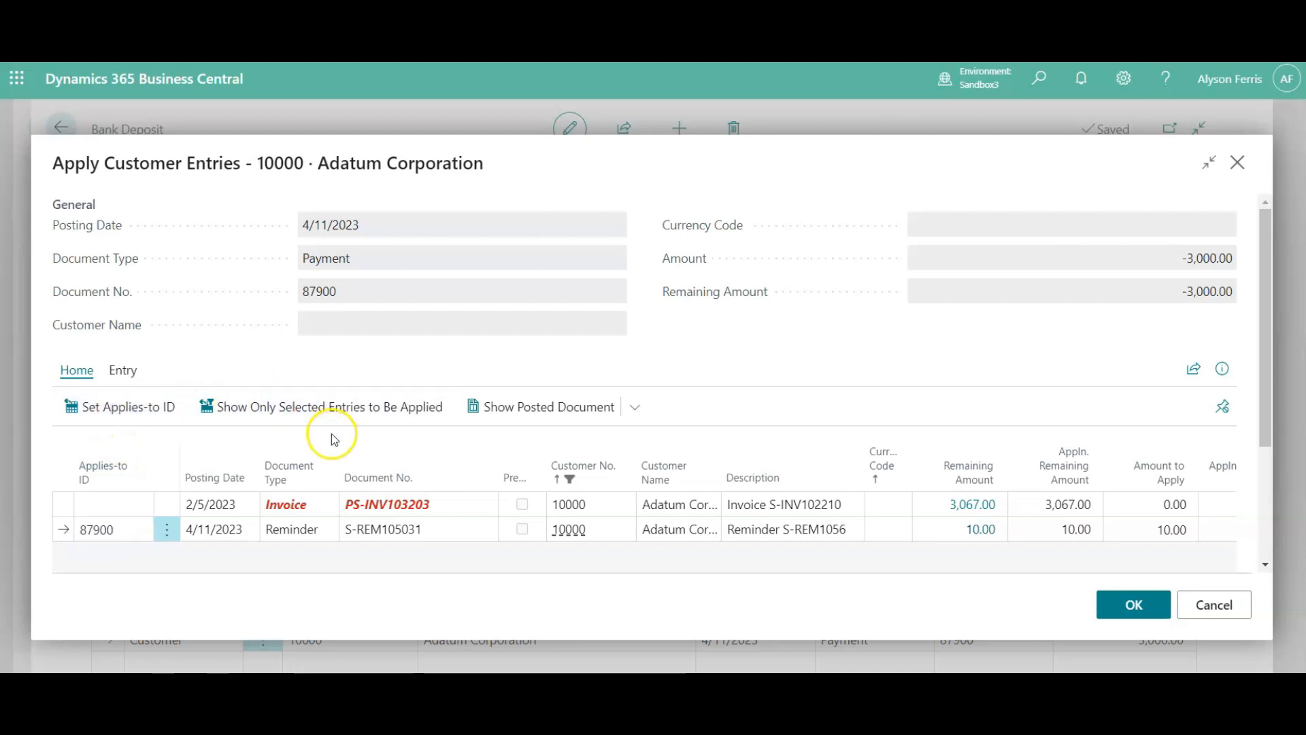
pyautogui.scroll(-3, 332, 434)
pyautogui.scroll(-2, 334, 439)
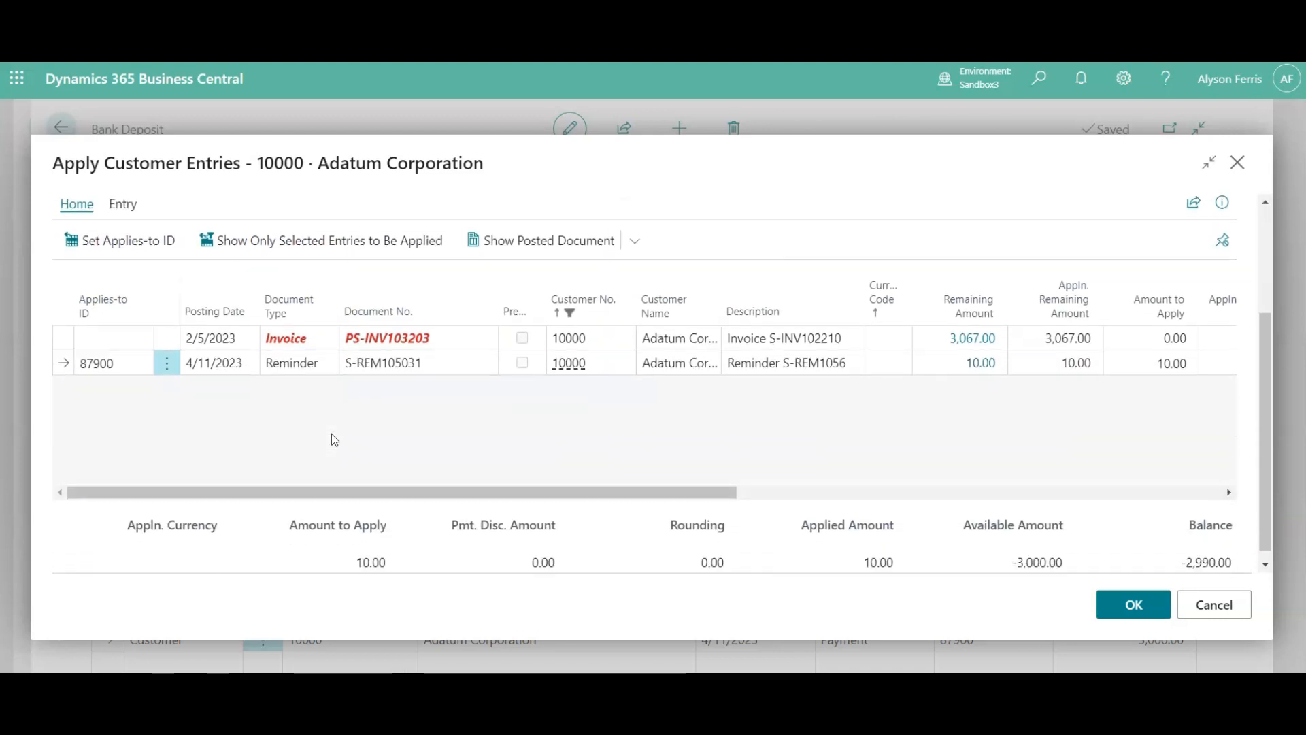
pyautogui.click(891, 510)
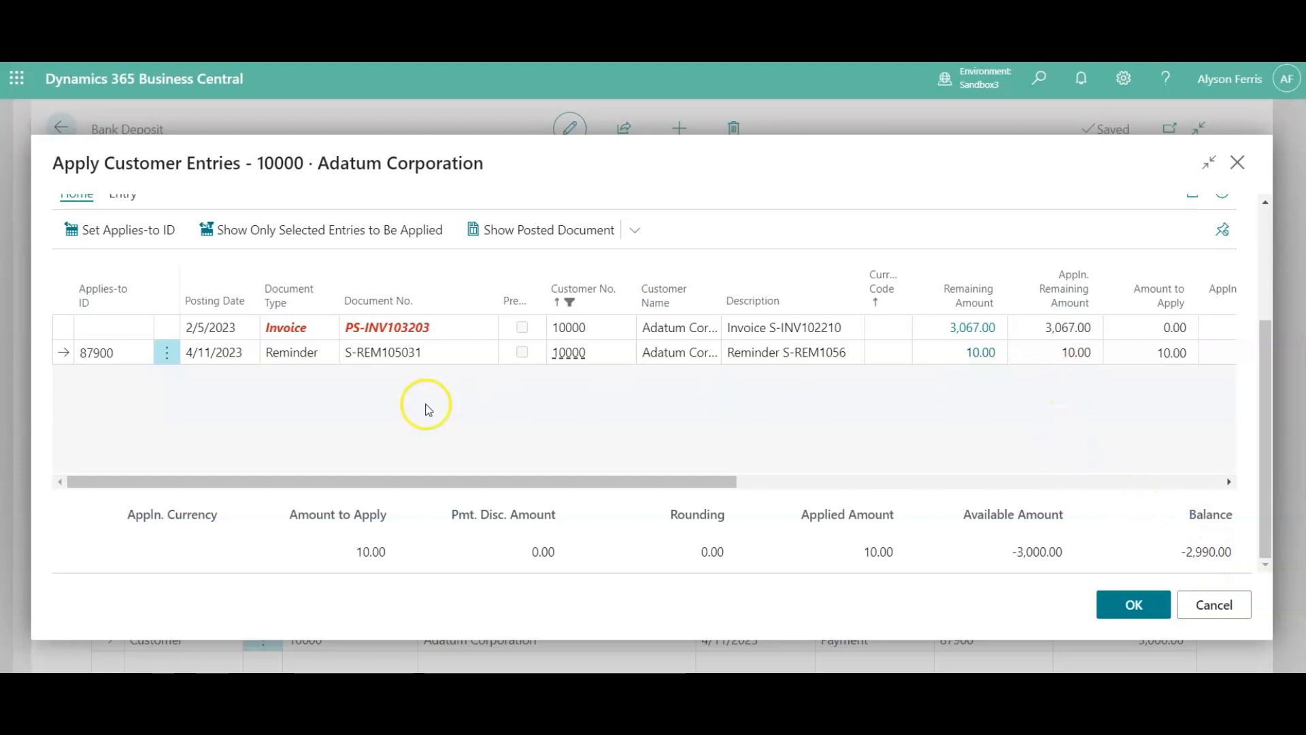
# - Set the Applies-to ID on Adatum Corporation invoice PS-INV103203 as well, and accept the application
pyautogui.click(116, 330)
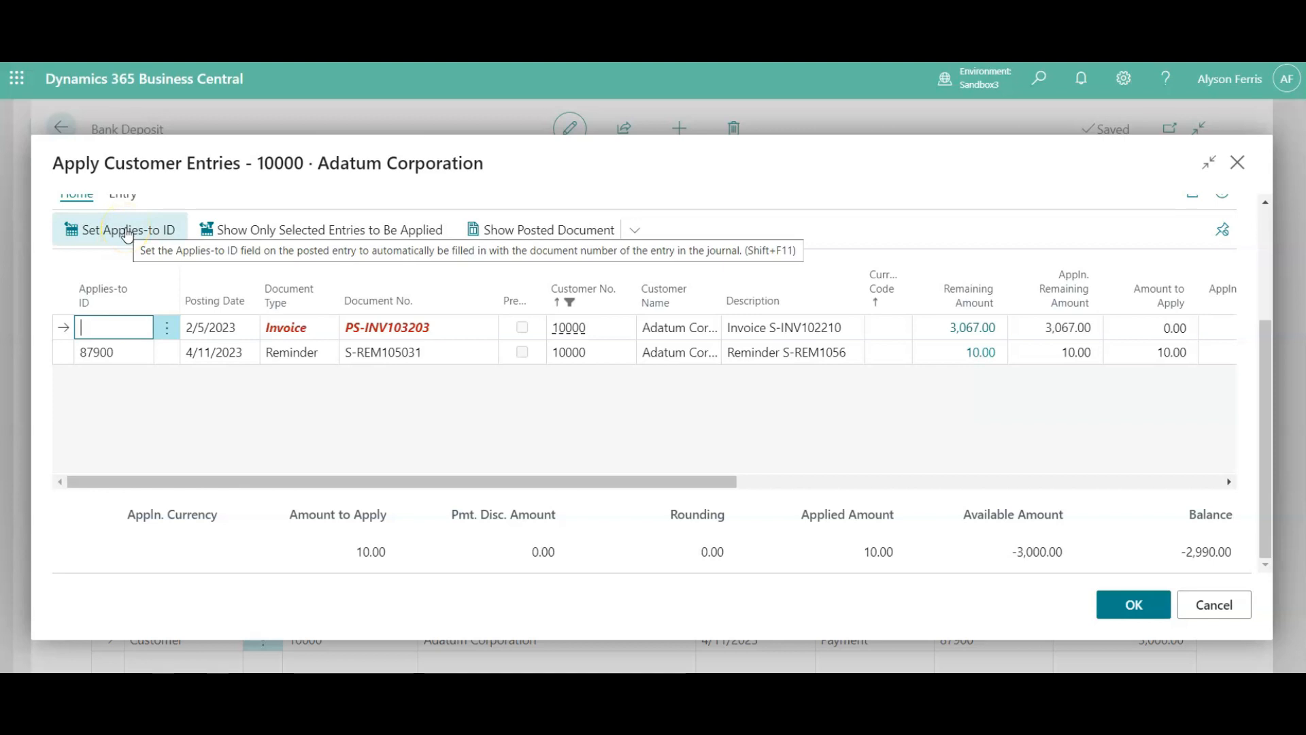
pyautogui.click(127, 234)
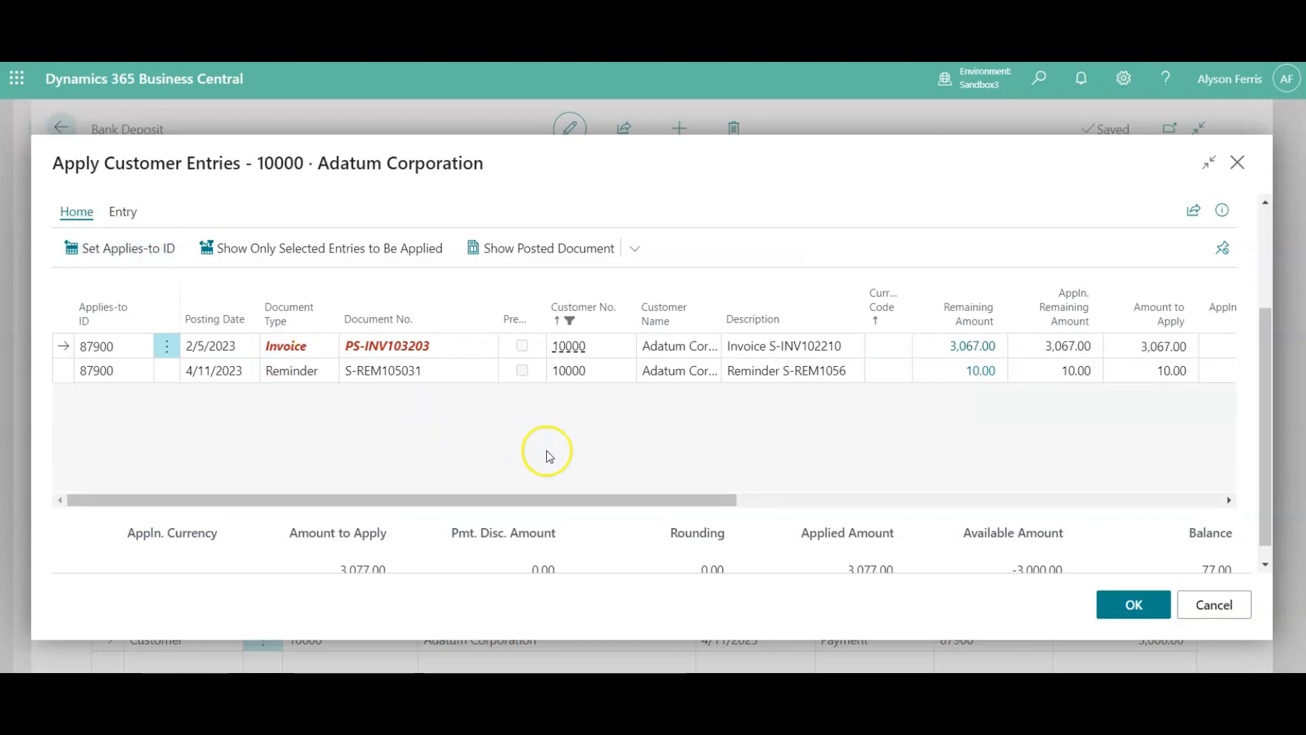
pyautogui.click(1125, 602)
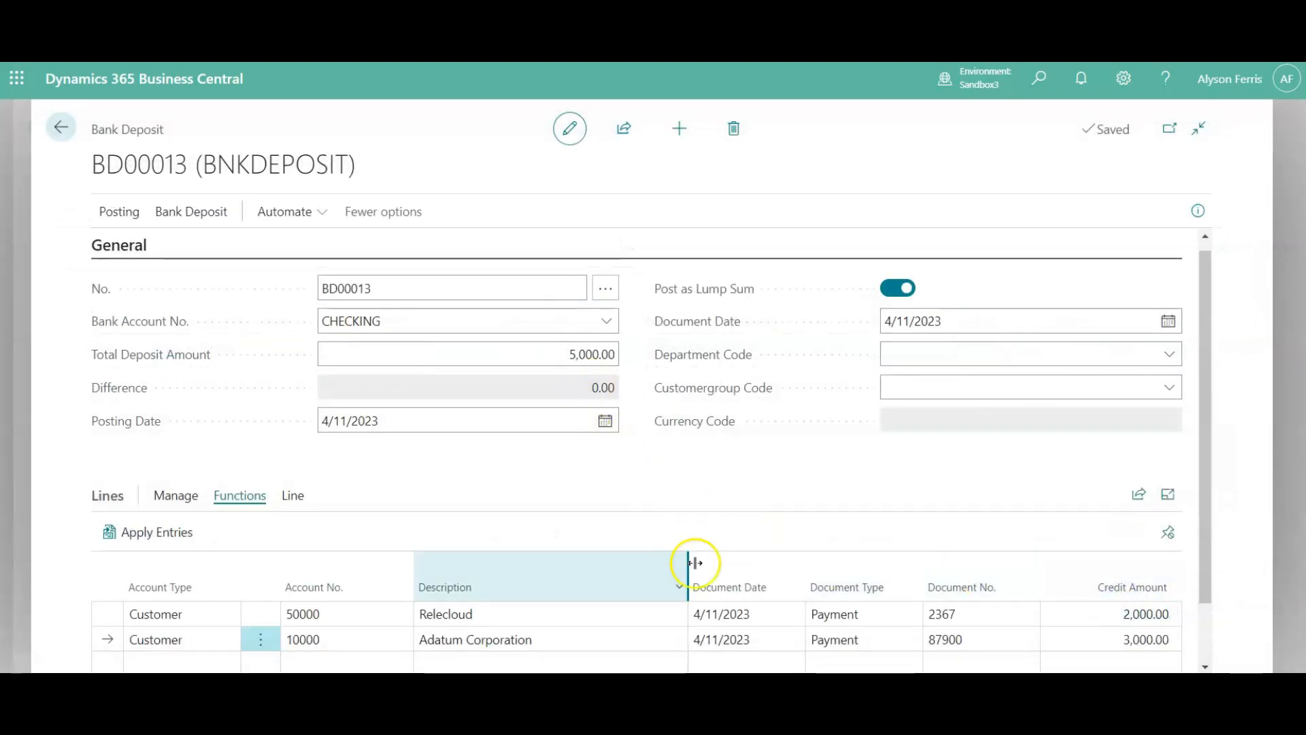
# - Post and print the bank deposit, confirm the posting, review the printed deposit report and close it
pyautogui.scroll(-1, 690, 575)
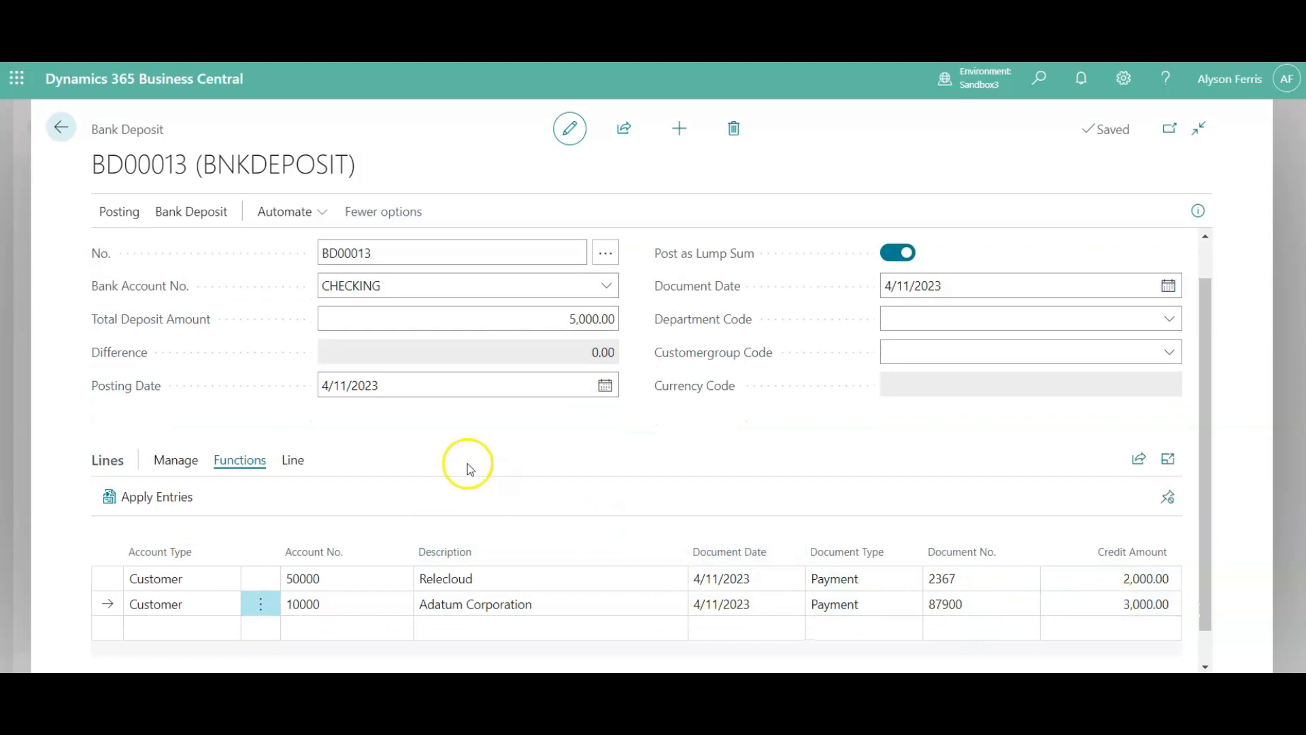
pyautogui.click(131, 214)
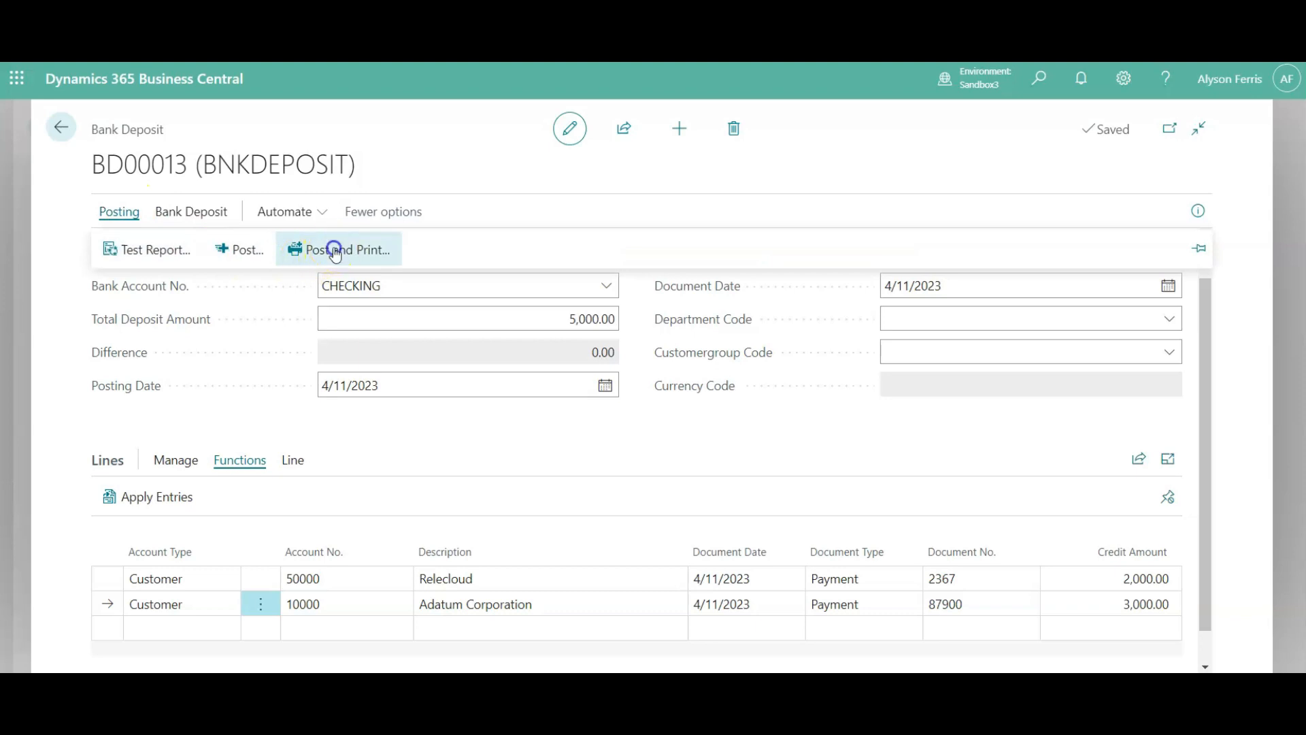
pyautogui.click(336, 252)
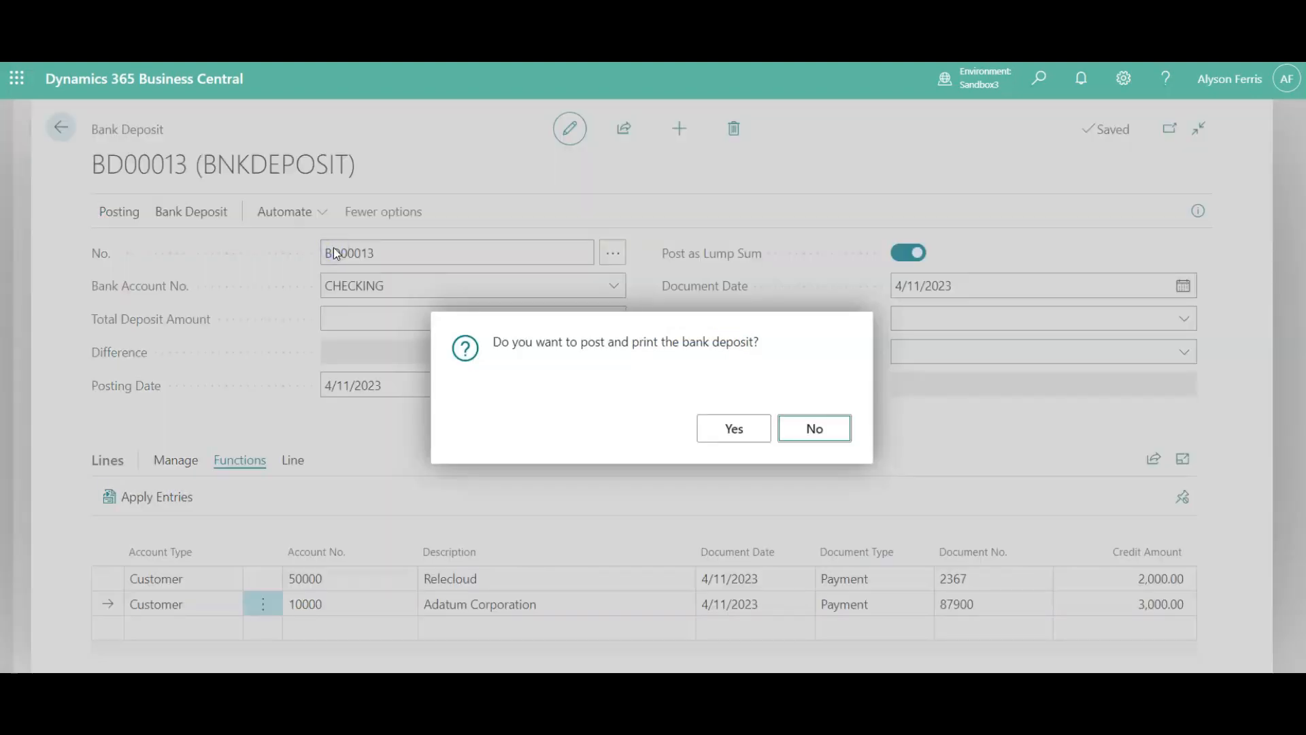
pyautogui.click(736, 430)
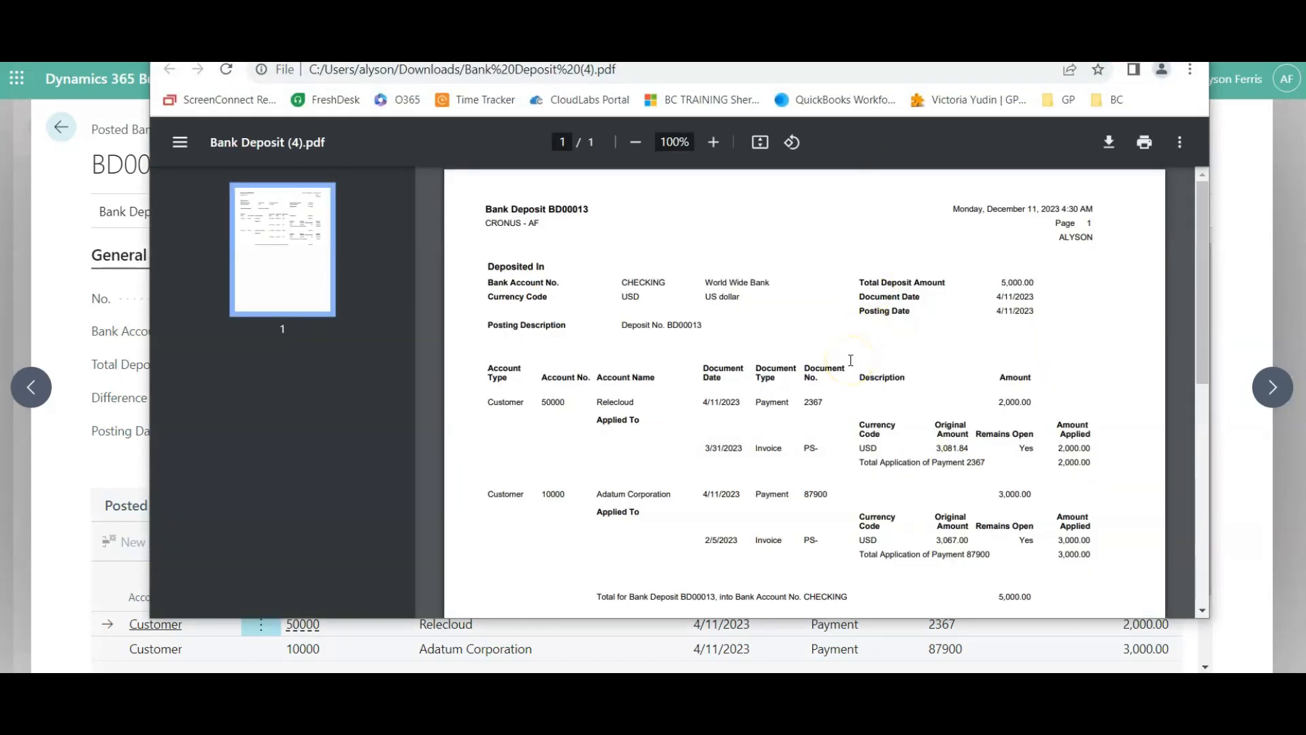
pyautogui.scroll(-1, 851, 360)
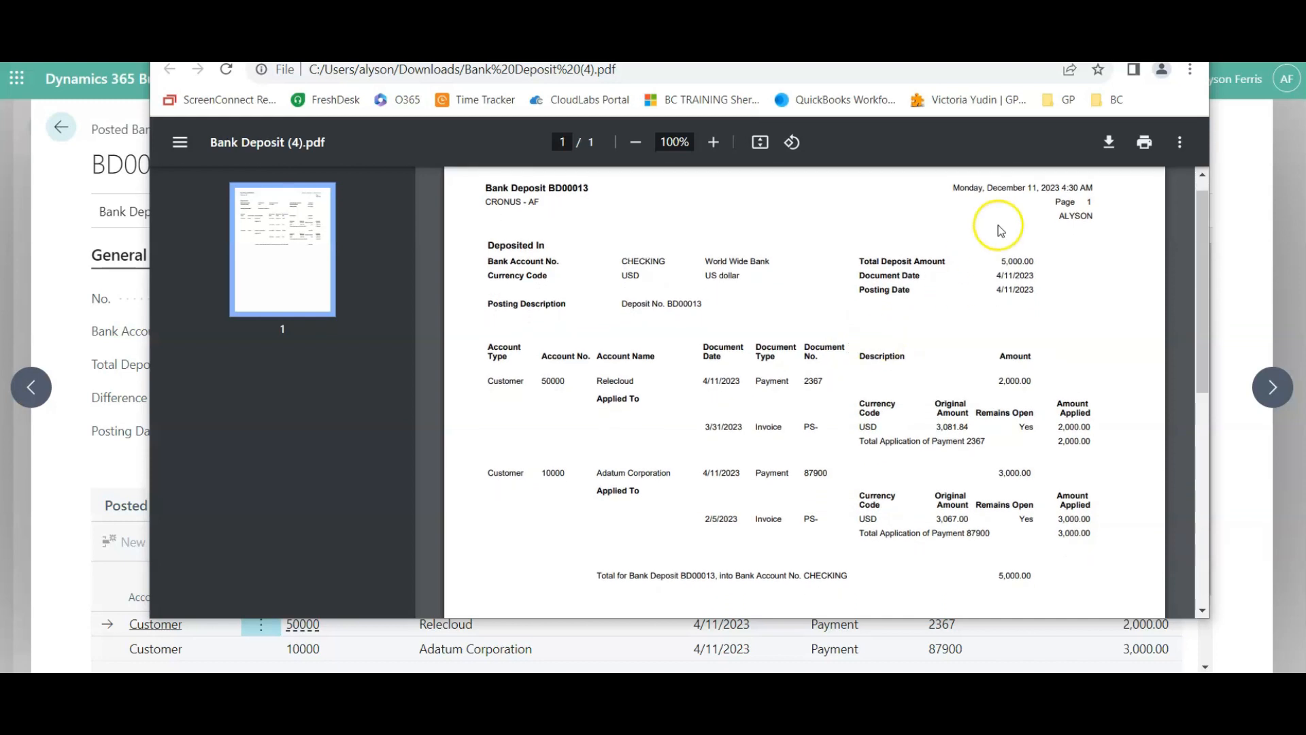
pyautogui.click(1142, 34)
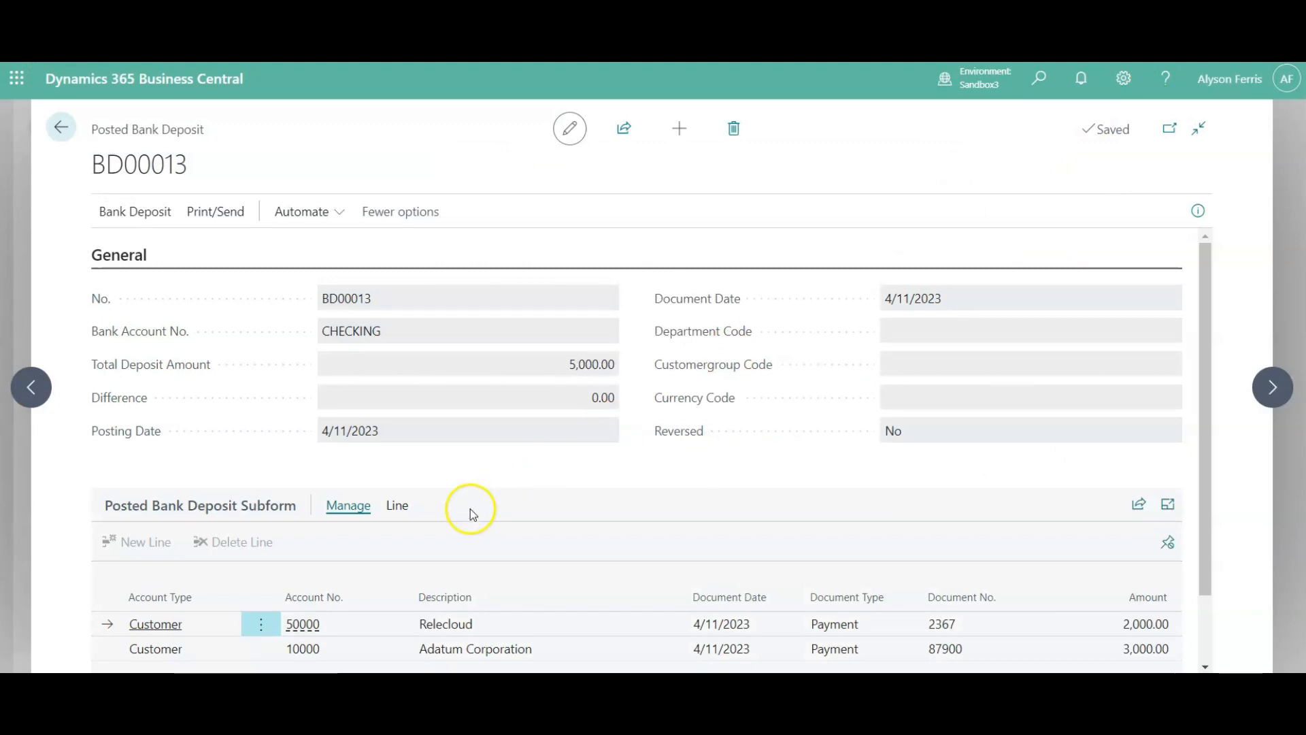
# - Preview the posted deposit's Bank Deposit report with Show Applications turned off, and close the report without printing
pyautogui.scroll(-2, 467, 507)
pyautogui.scroll(2, 467, 507)
pyautogui.click(217, 216)
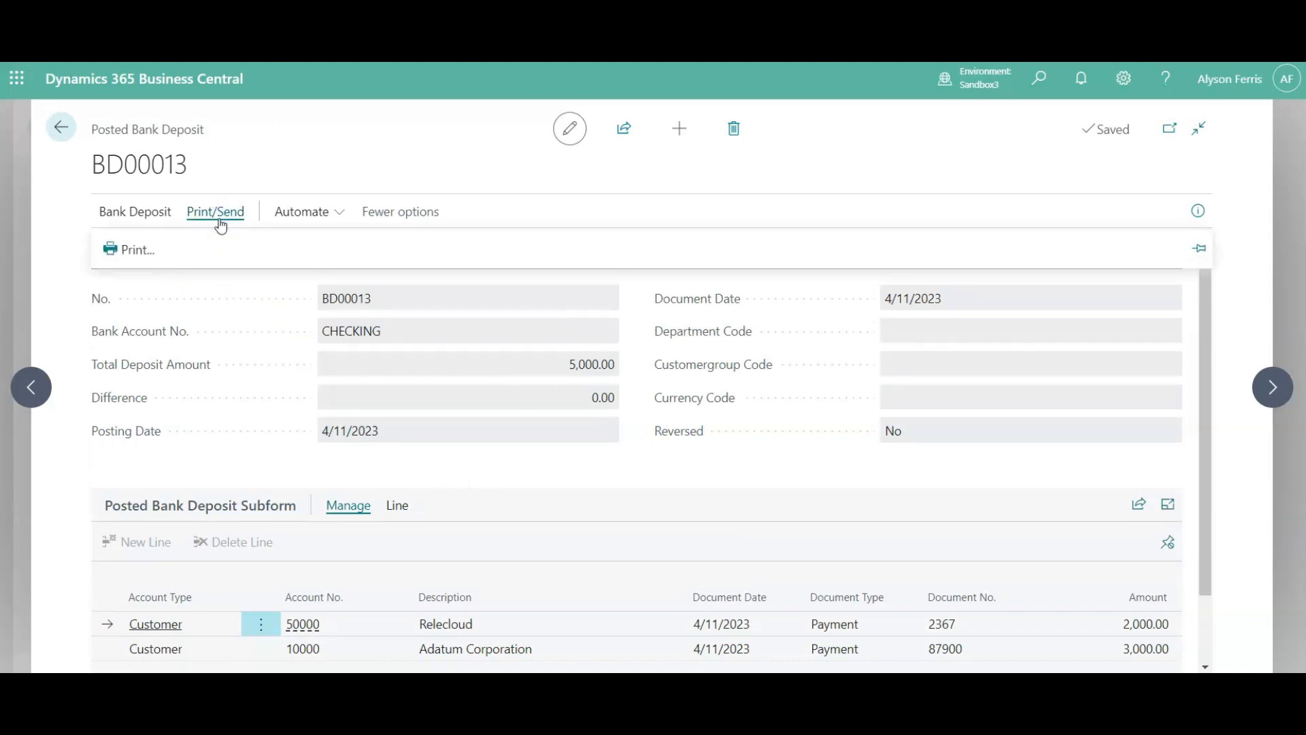
pyautogui.click(147, 245)
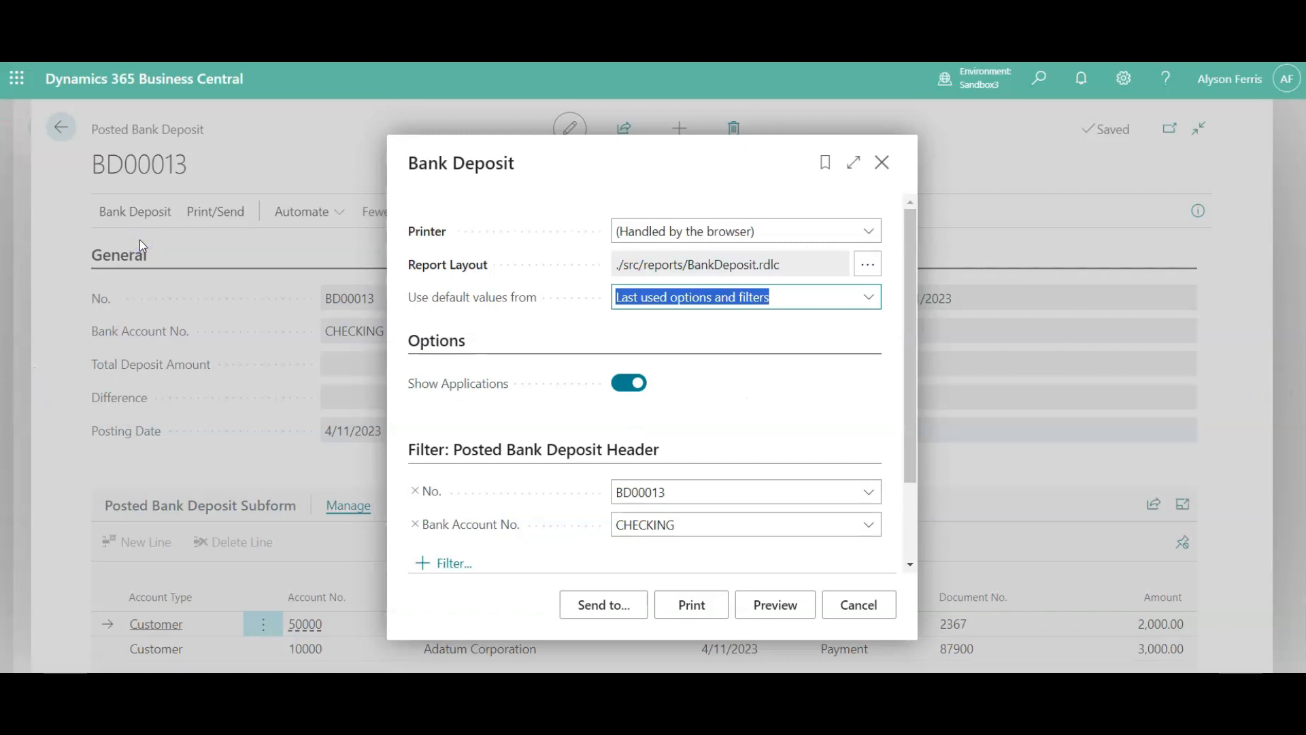
pyautogui.click(633, 385)
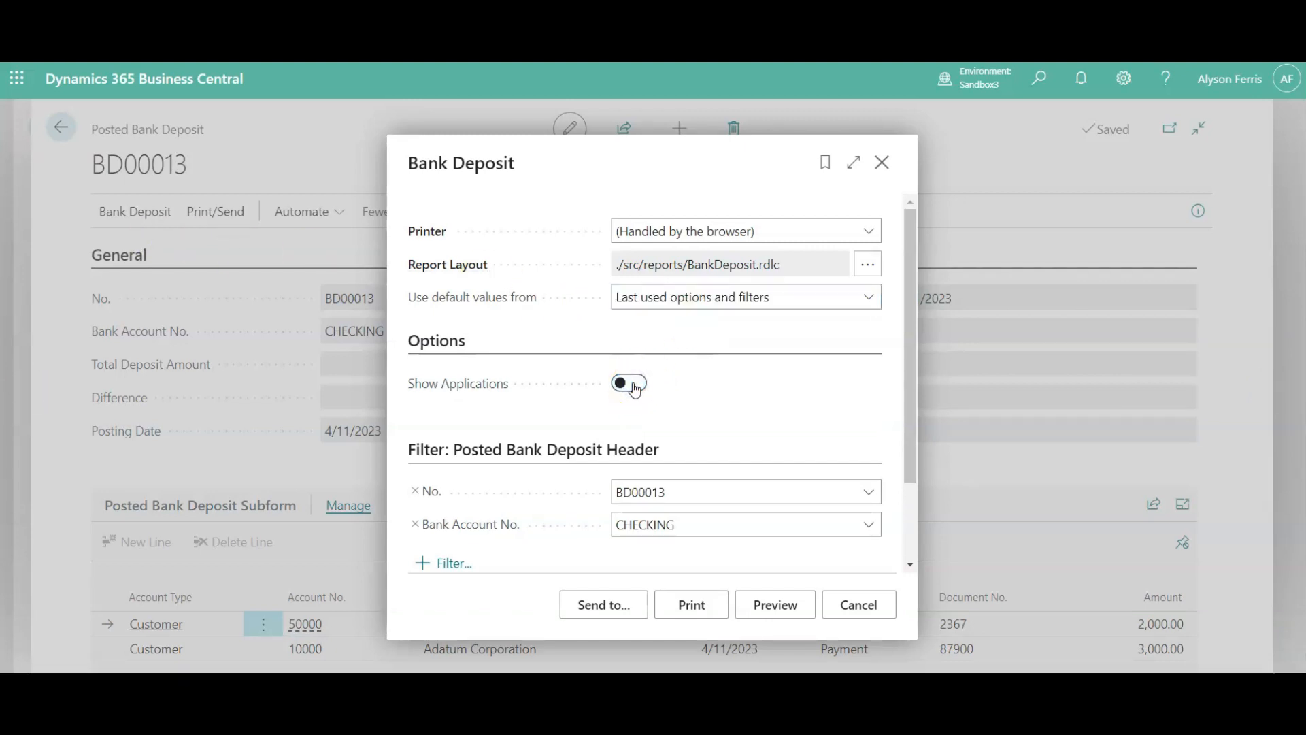
pyautogui.click(771, 613)
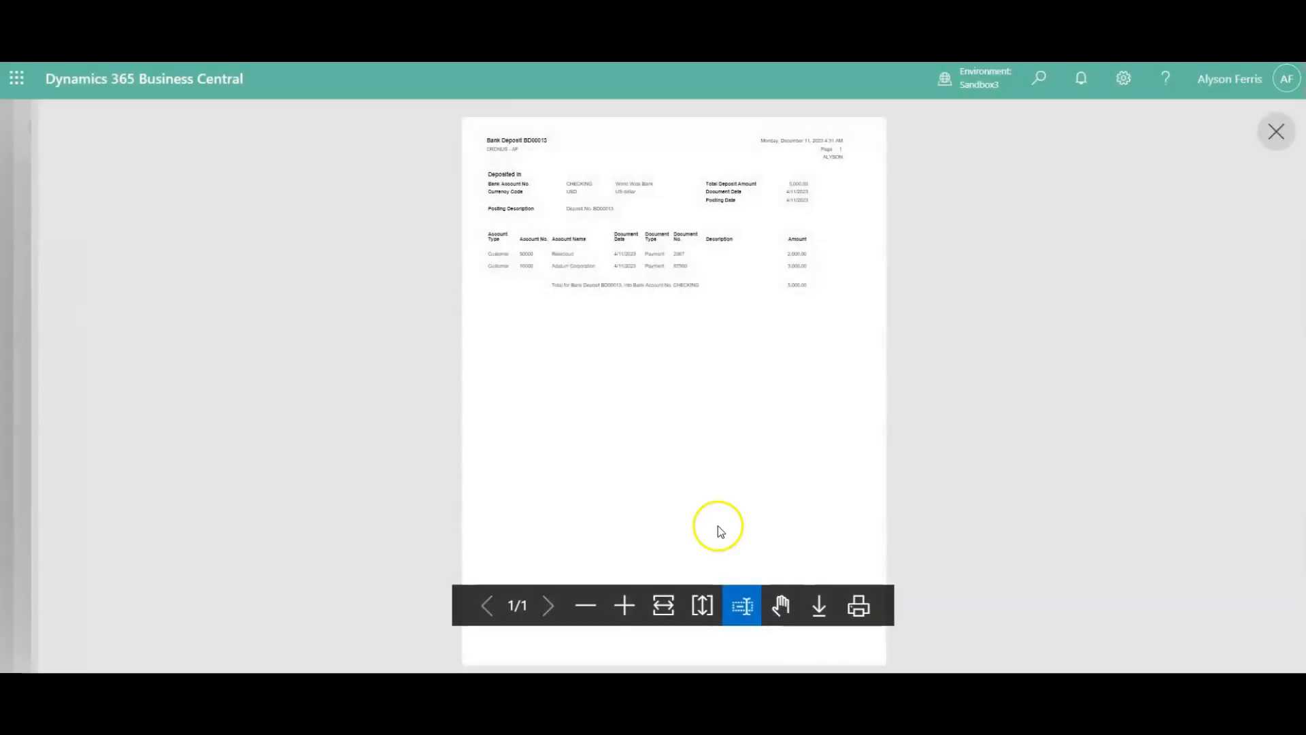
pyautogui.click(617, 606)
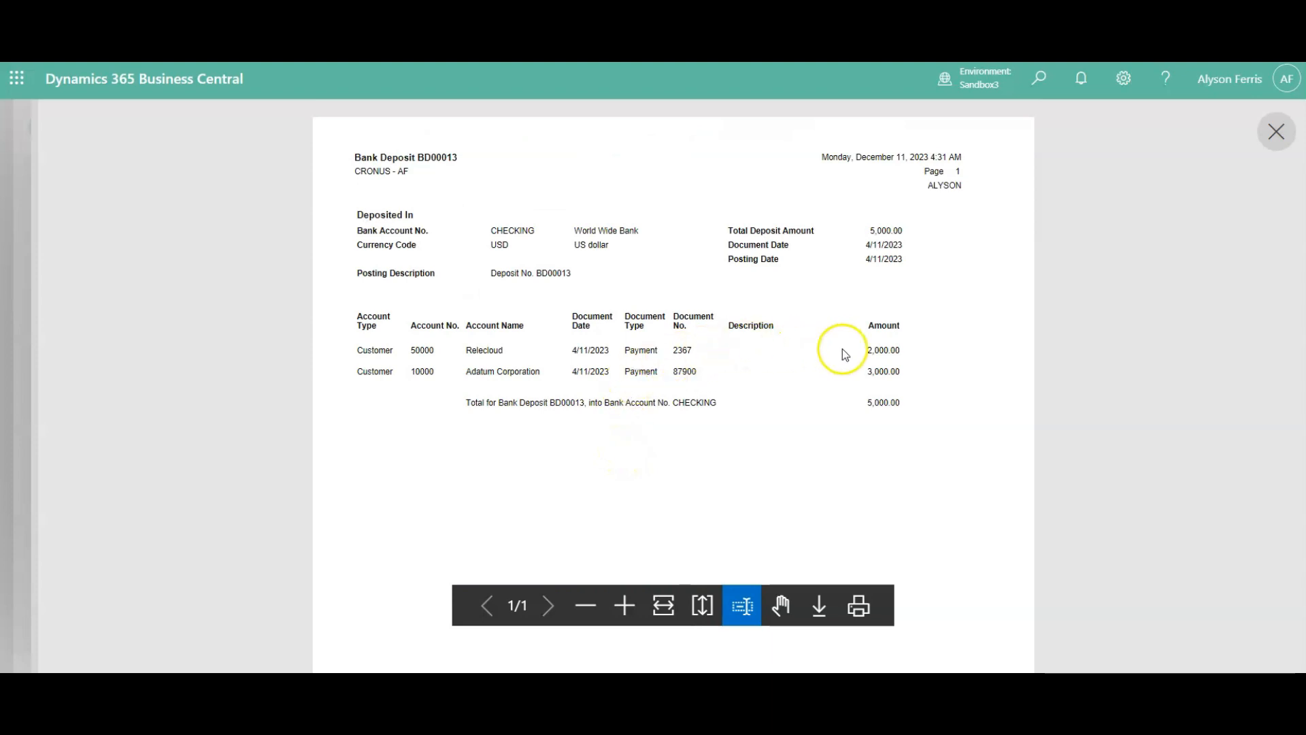
pyautogui.click(1277, 131)
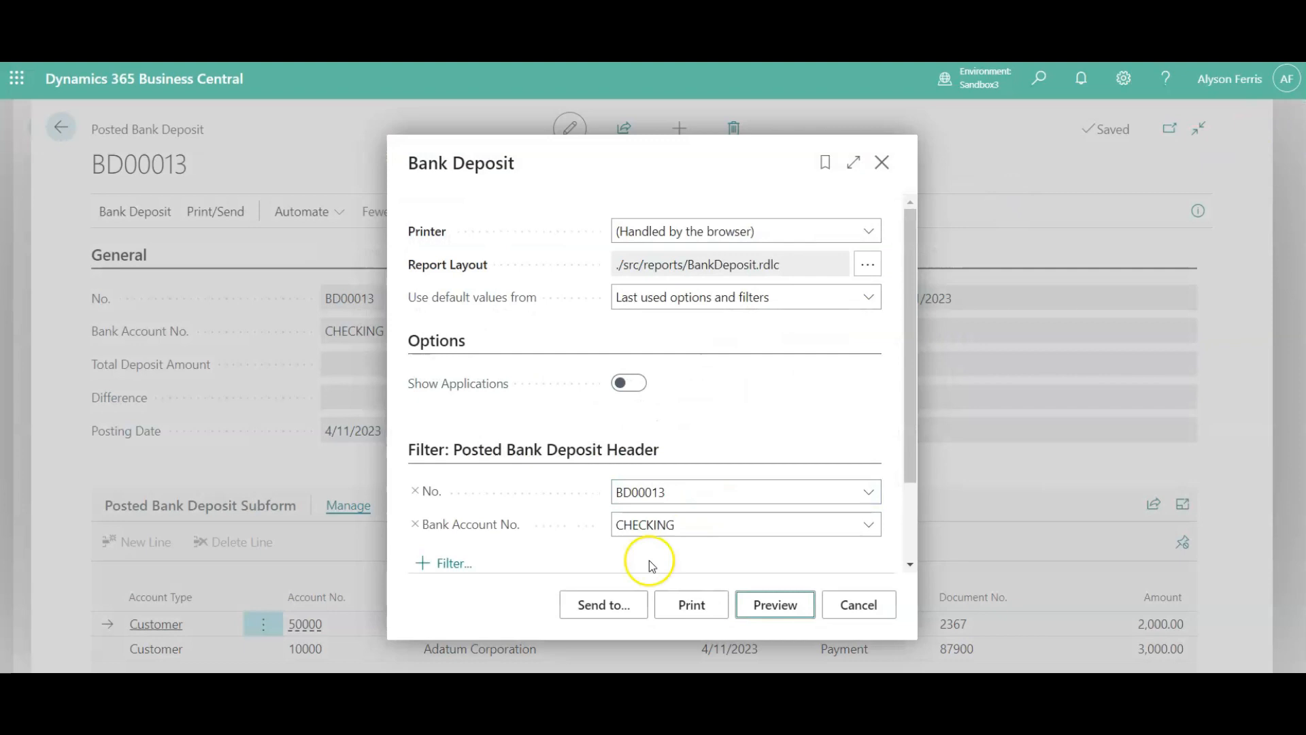
pyautogui.click(852, 605)
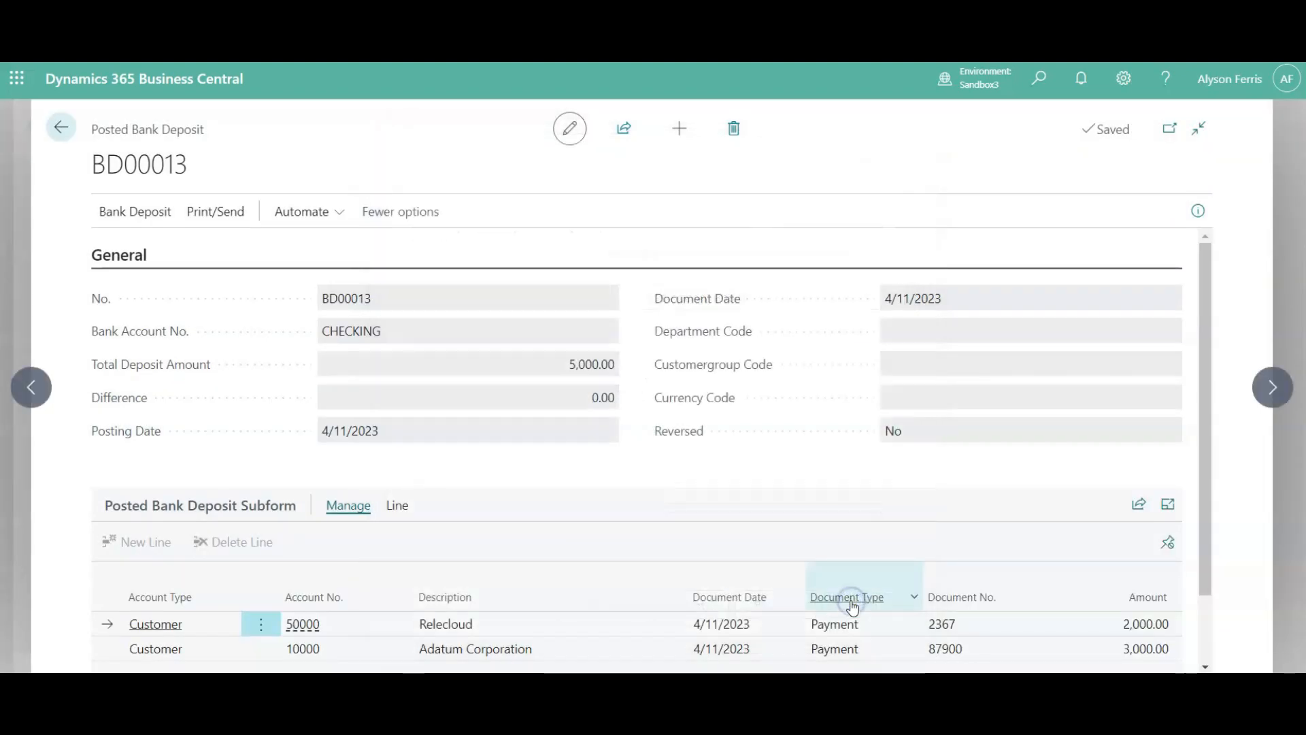
# - Leave the posted bank deposit and the bank deposits list to return to the home page
pyautogui.click(162, 214)
pyautogui.click(57, 136)
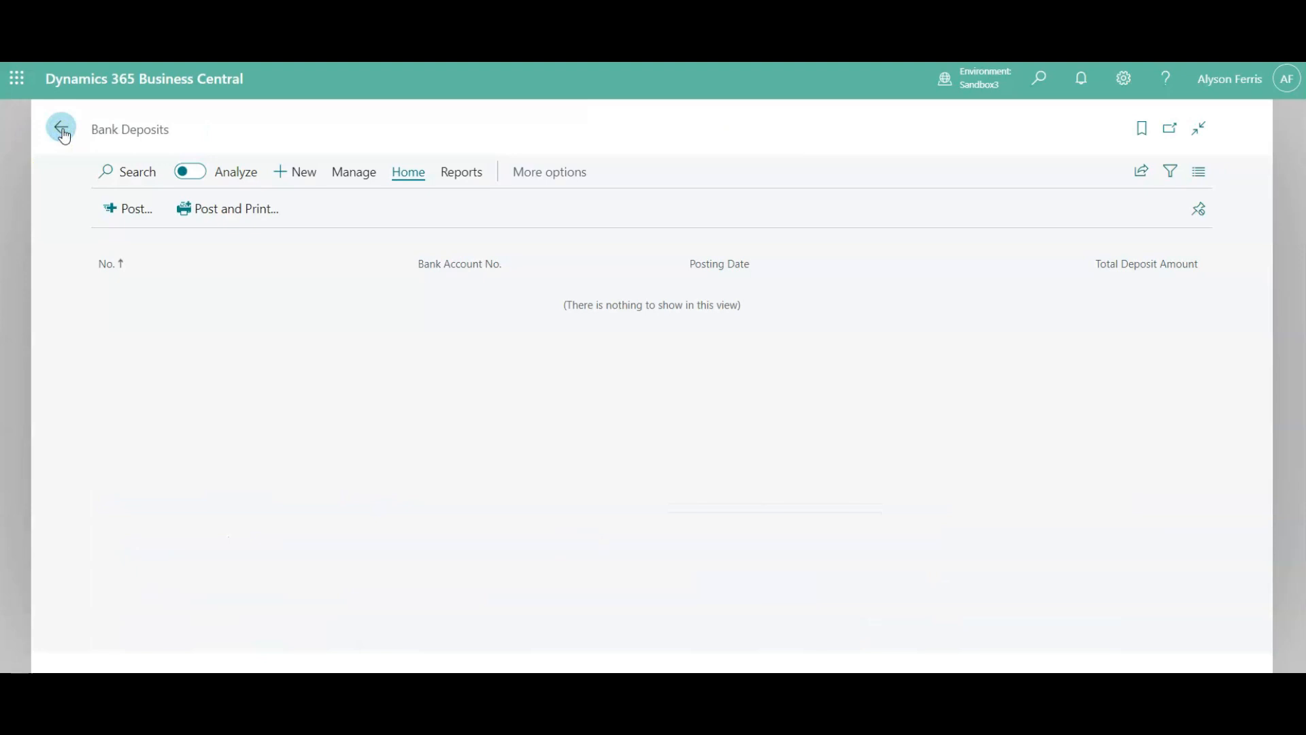
pyautogui.click(62, 129)
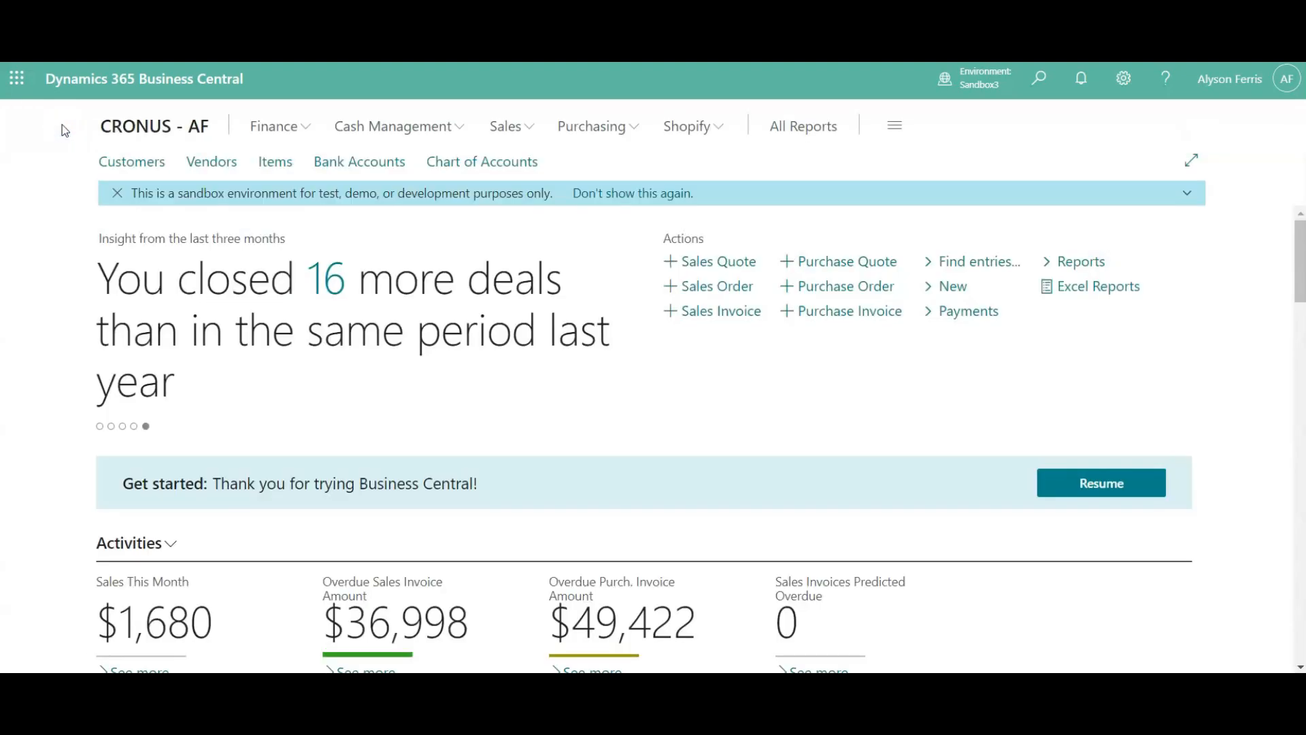
# - Examine the ledger entries of G/L account 10100 Checking account from the chart of accounts, and return to the chart
pyautogui.click(283, 128)
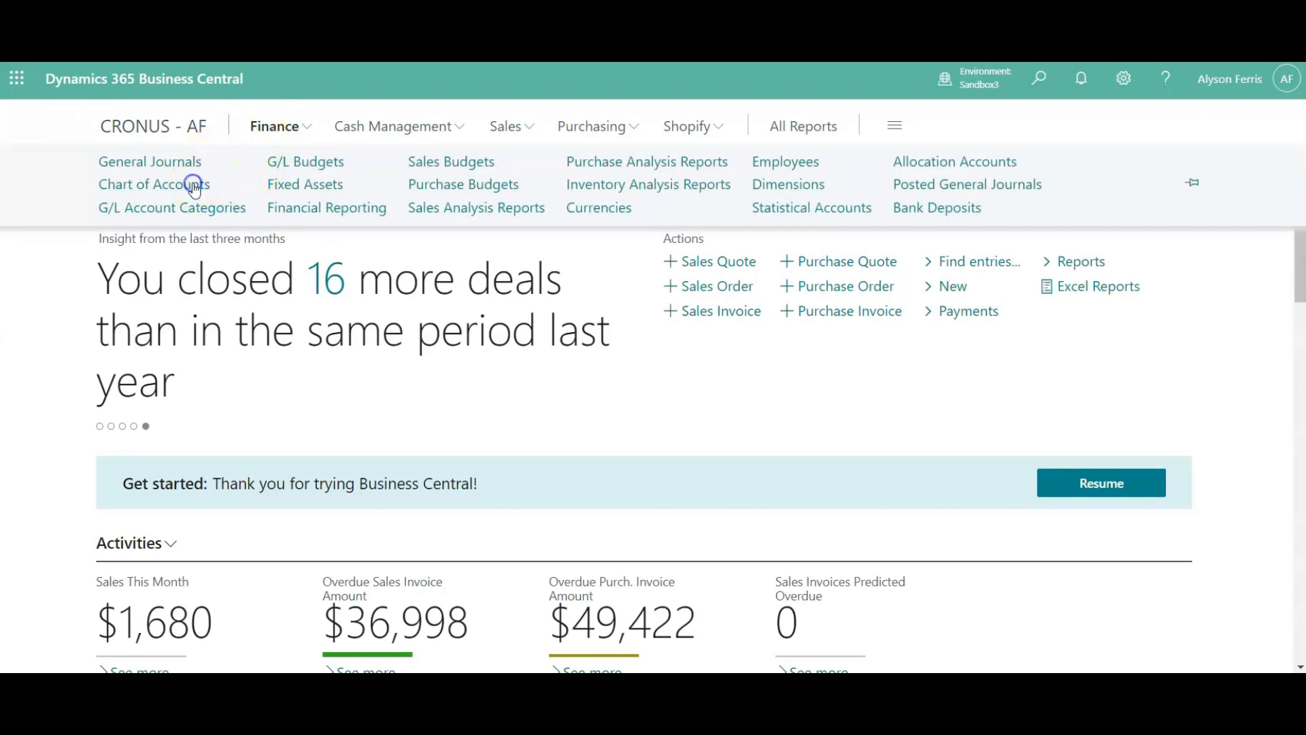
pyautogui.click(194, 189)
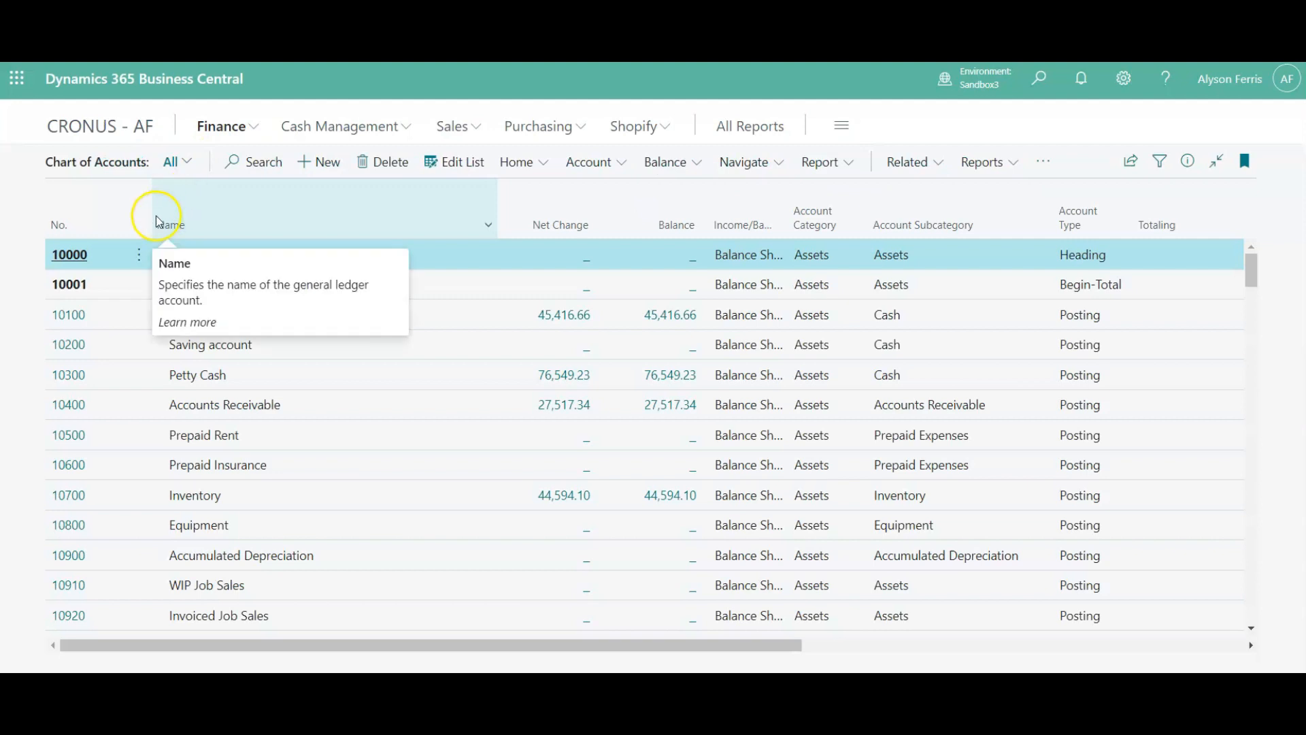
pyautogui.click(70, 315)
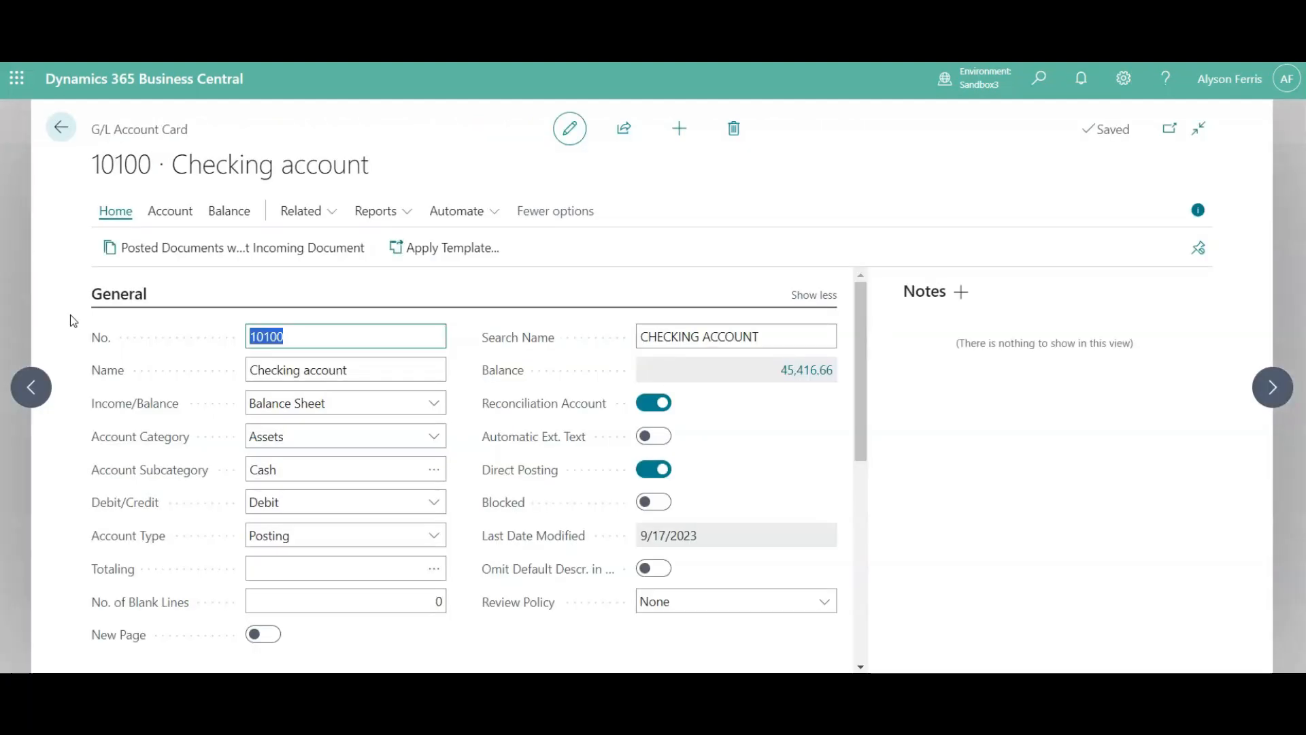
pyautogui.click(170, 211)
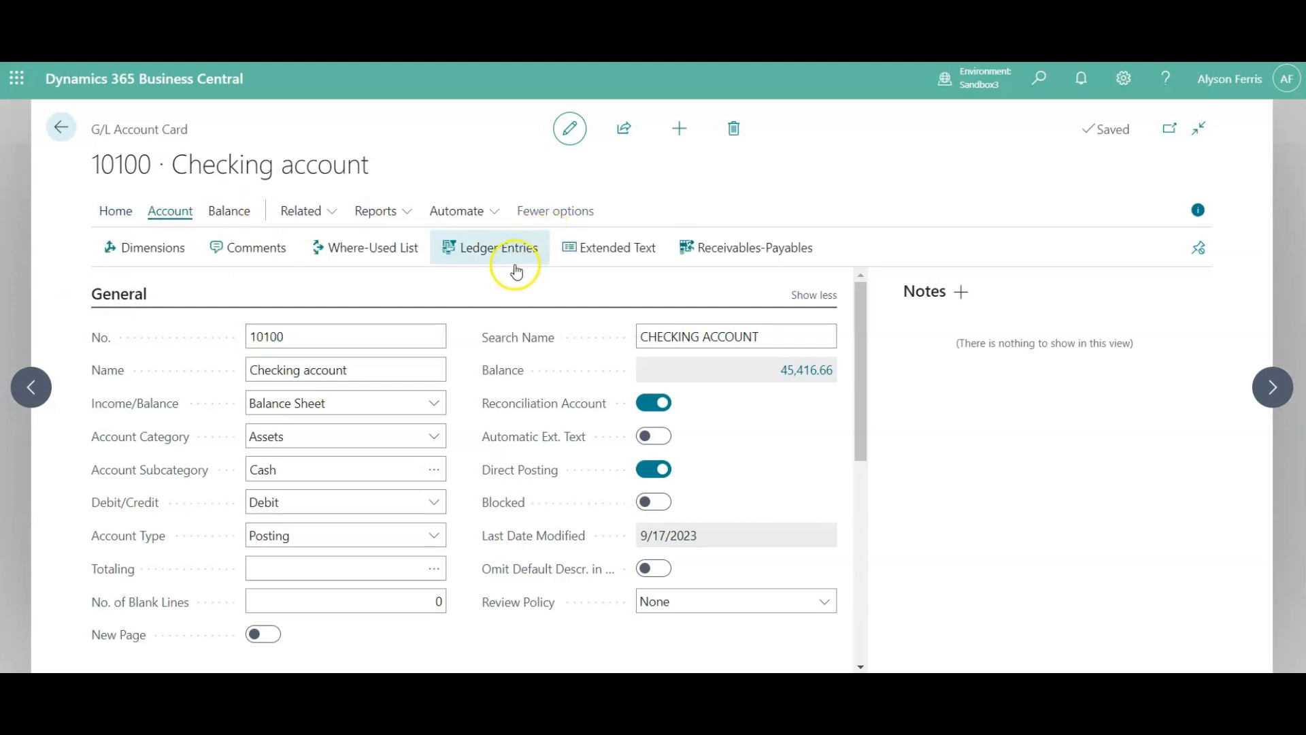
pyautogui.click(499, 253)
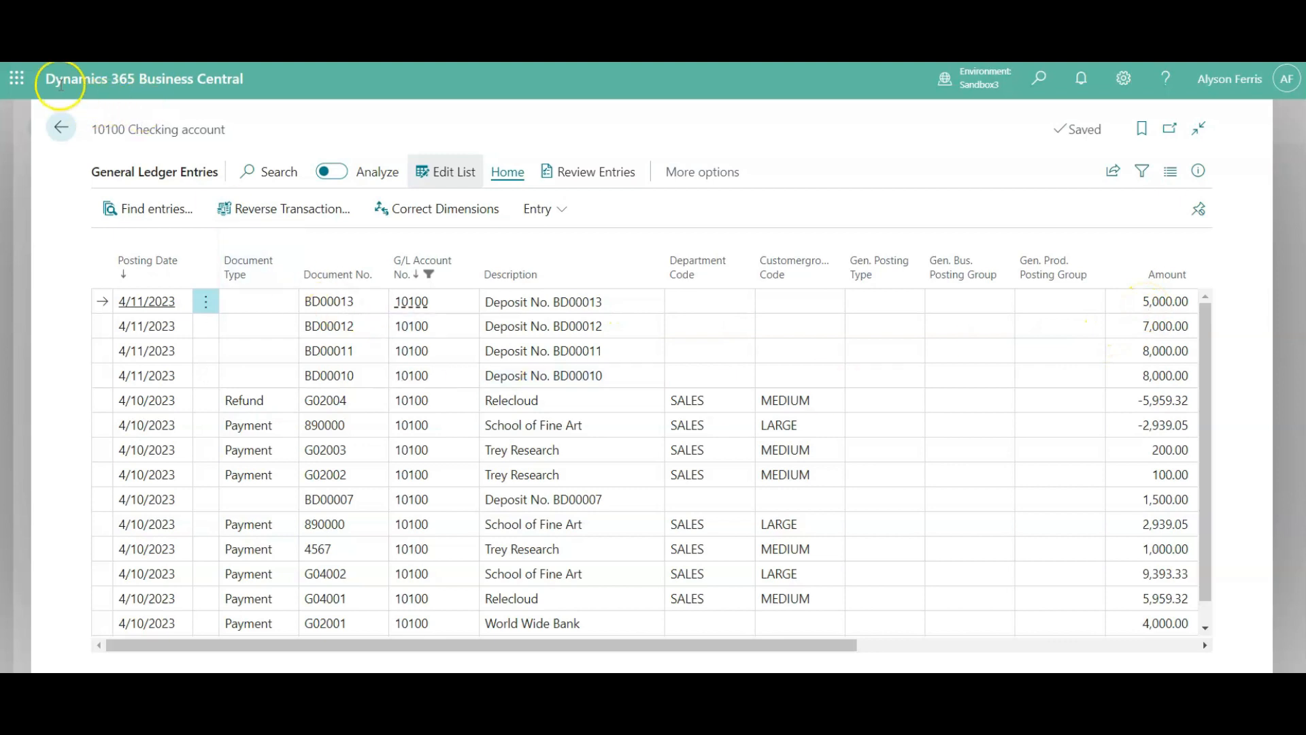
pyautogui.click(55, 131)
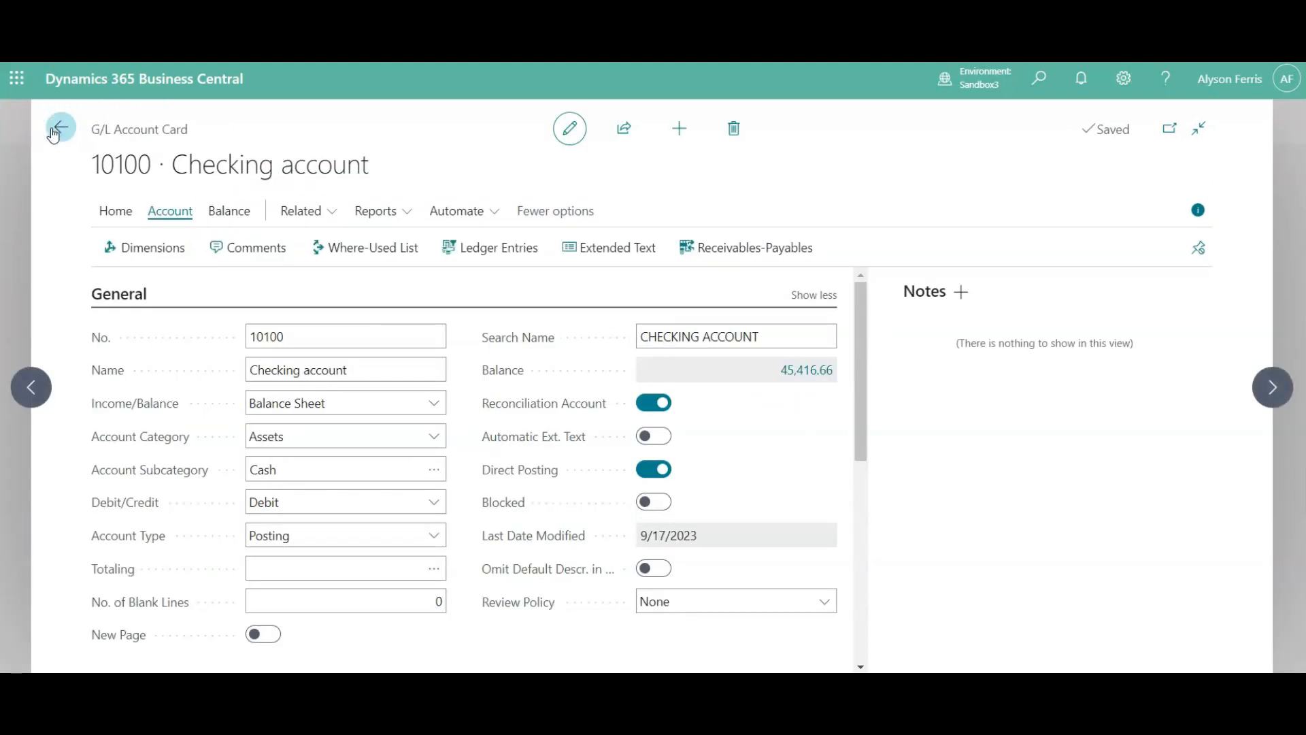
pyautogui.click(53, 132)
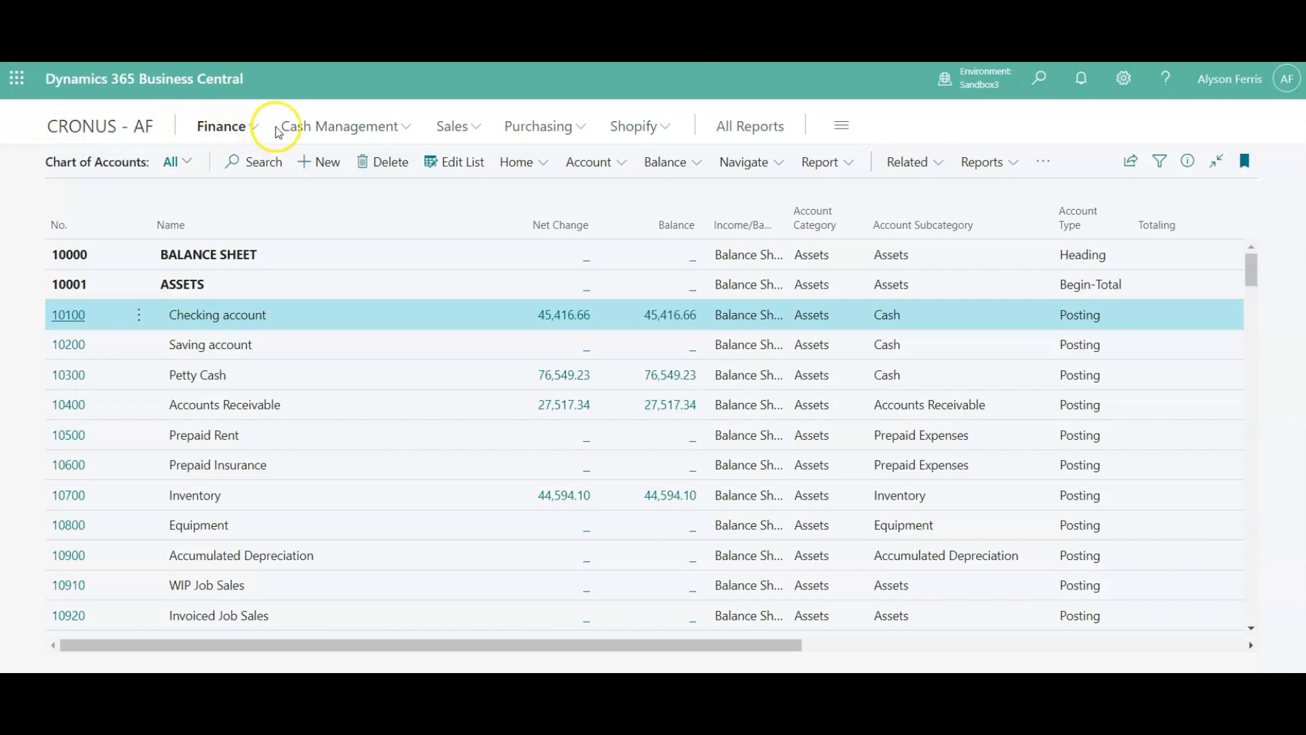
# - Open the ledger entries of the CHECKING bank account from the bank accounts list
pyautogui.click(398, 130)
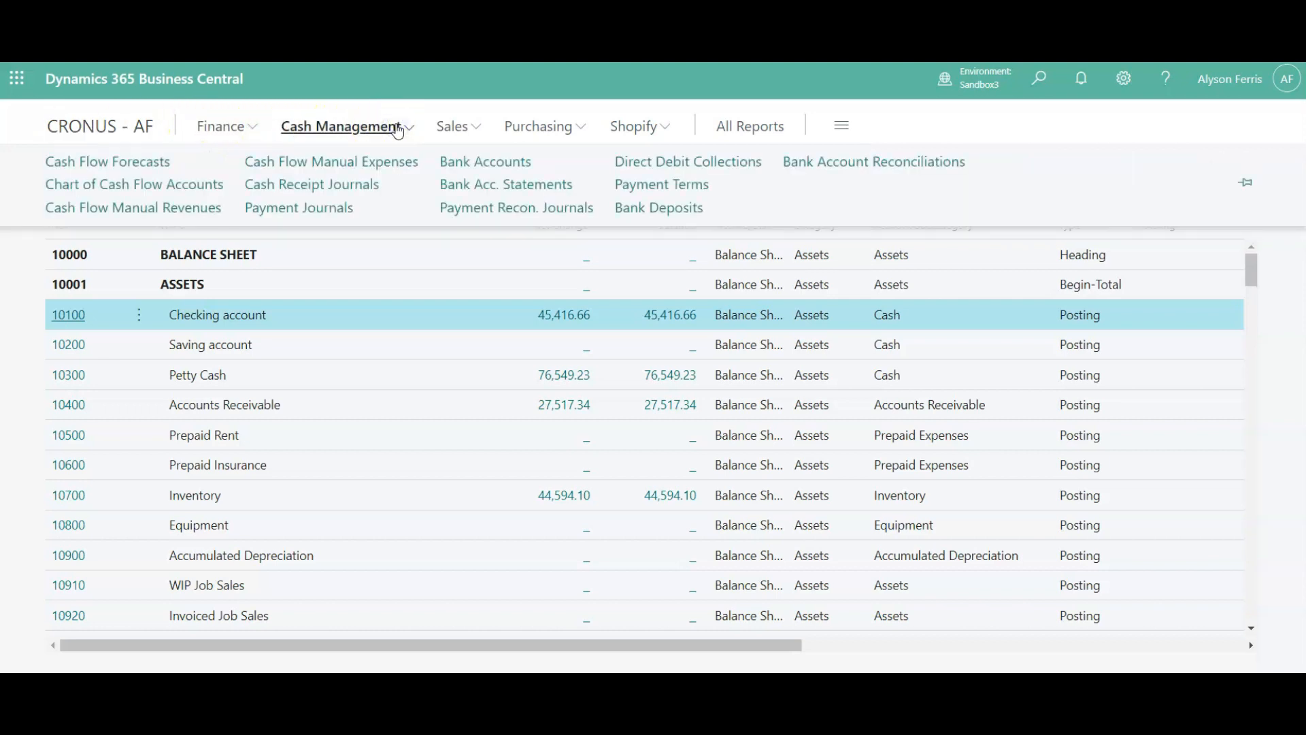
pyautogui.click(505, 169)
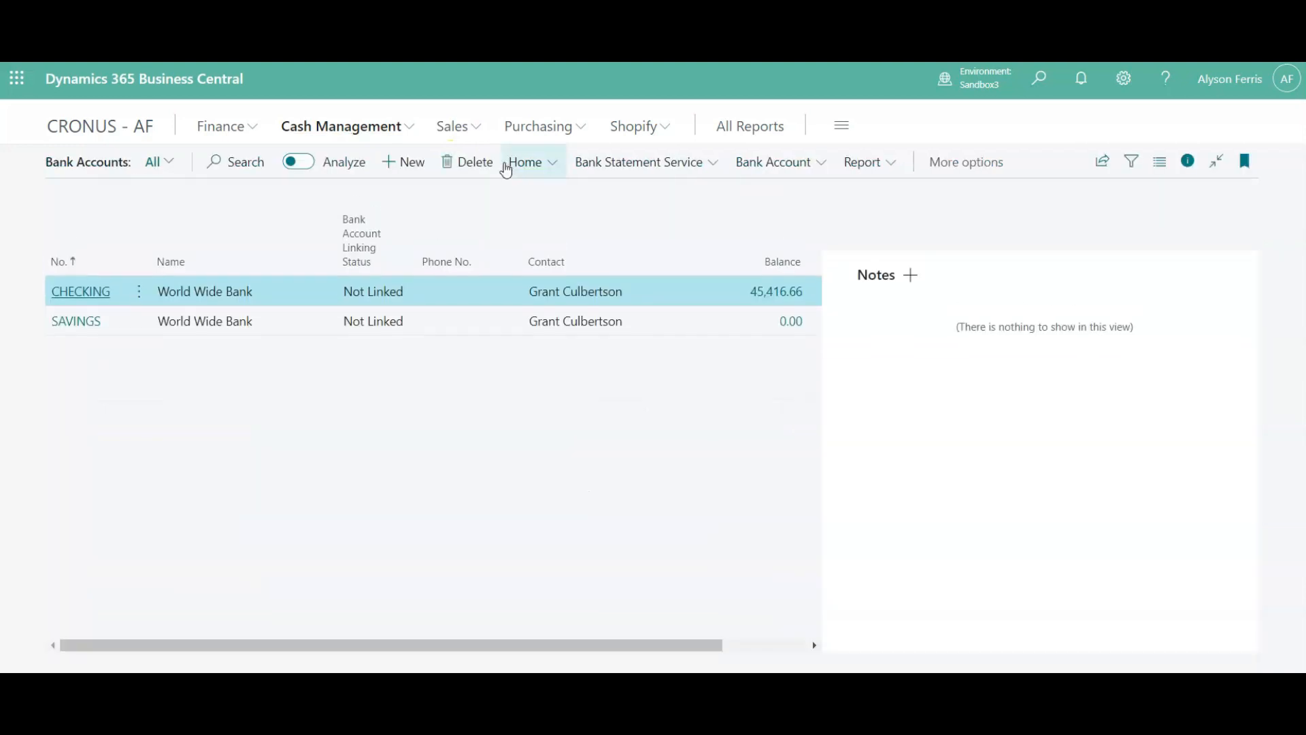
pyautogui.click(86, 298)
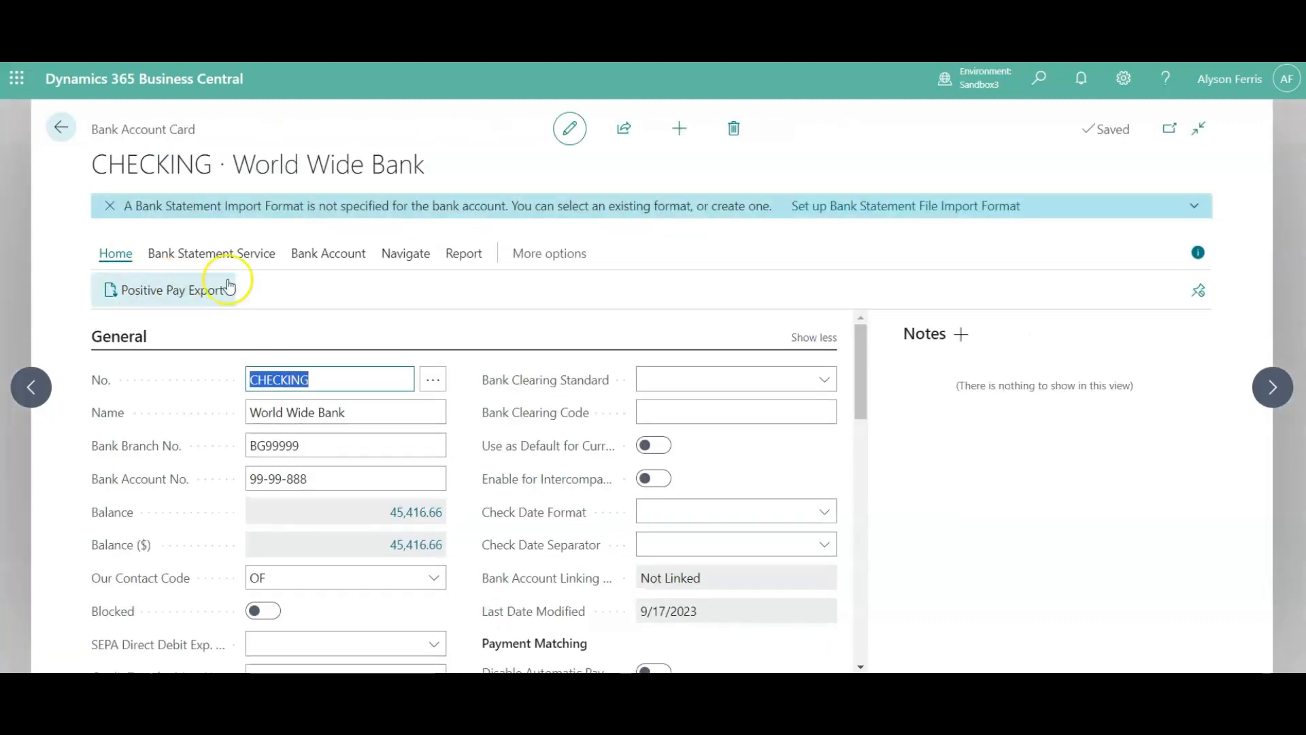
pyautogui.click(331, 254)
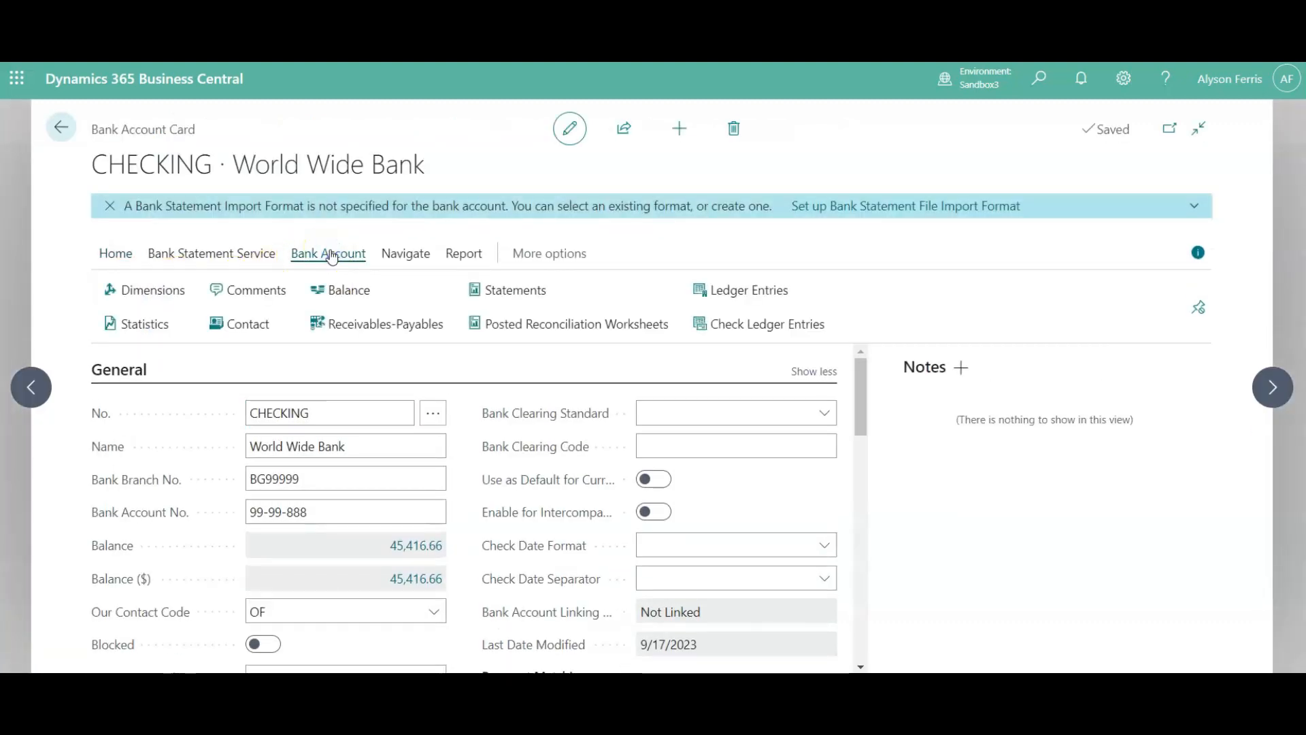
pyautogui.click(730, 291)
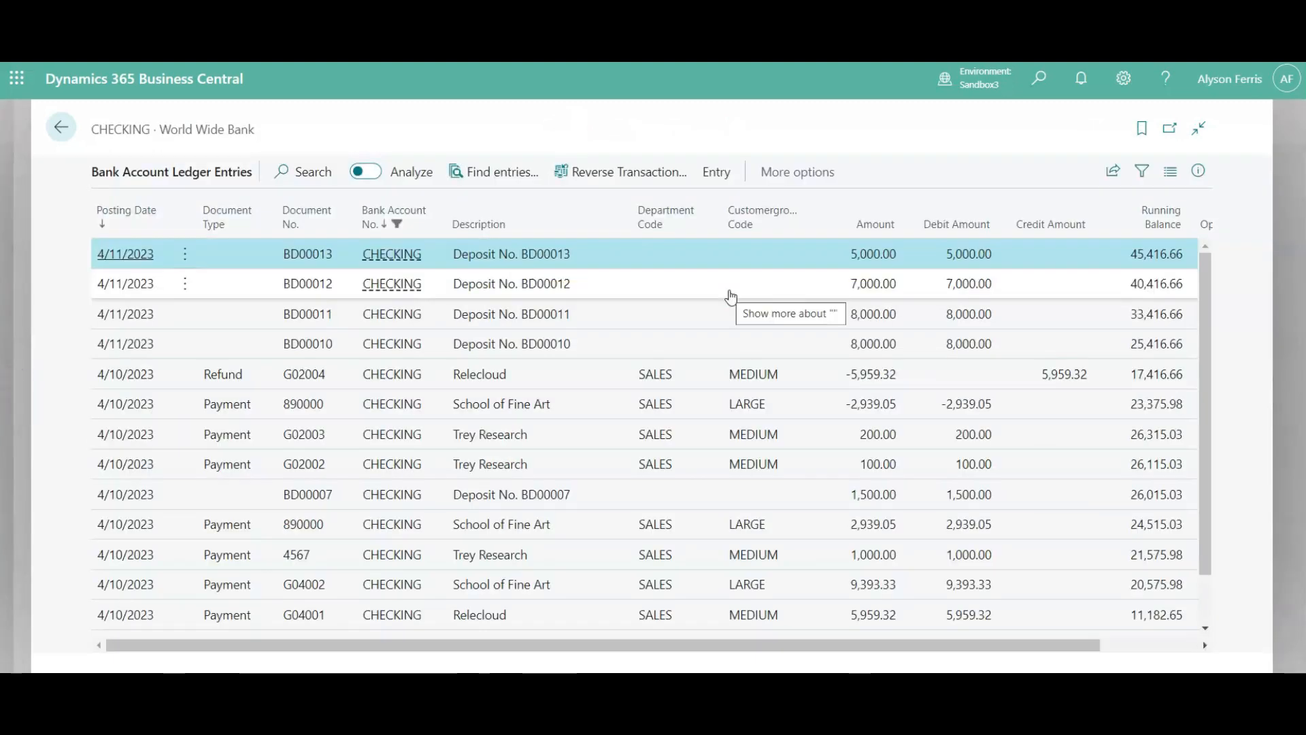
# - Examine the ledger entries of the CHECKING bank account, and return to the home page
pyautogui.click(803, 261)
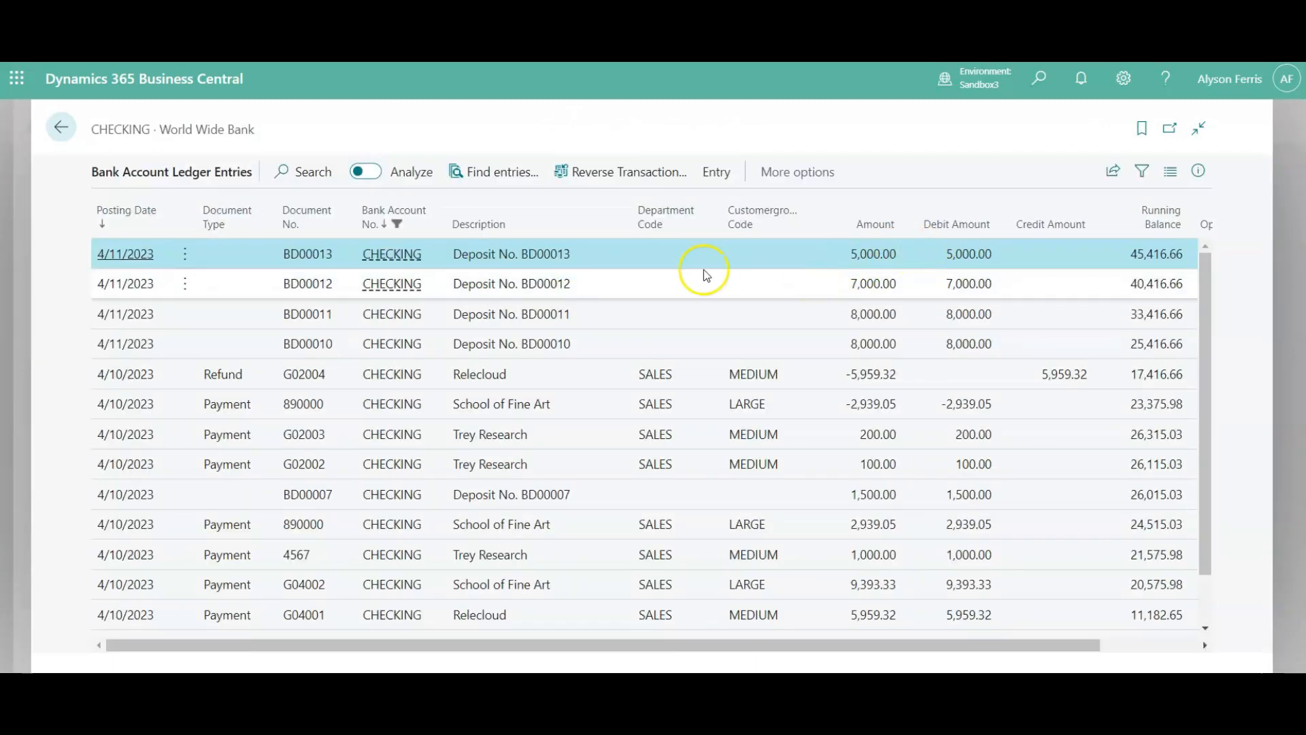
pyautogui.click(63, 136)
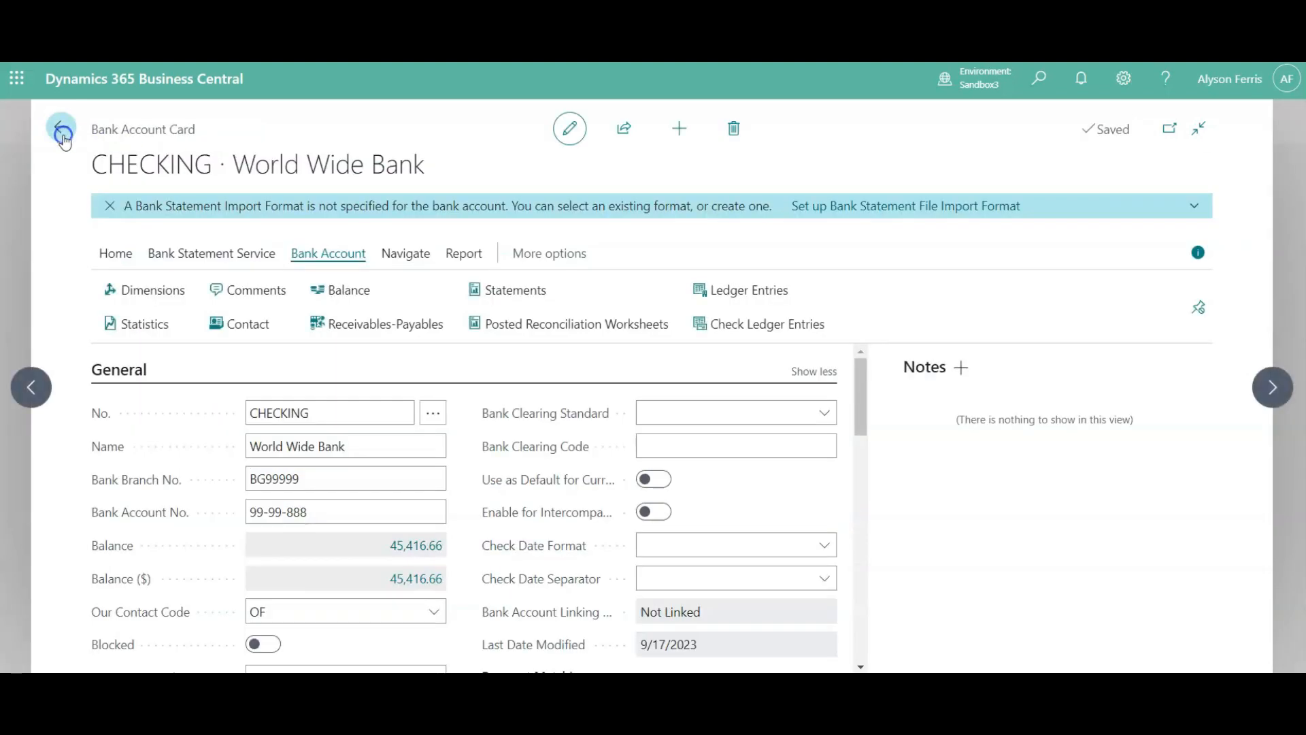
pyautogui.click(62, 130)
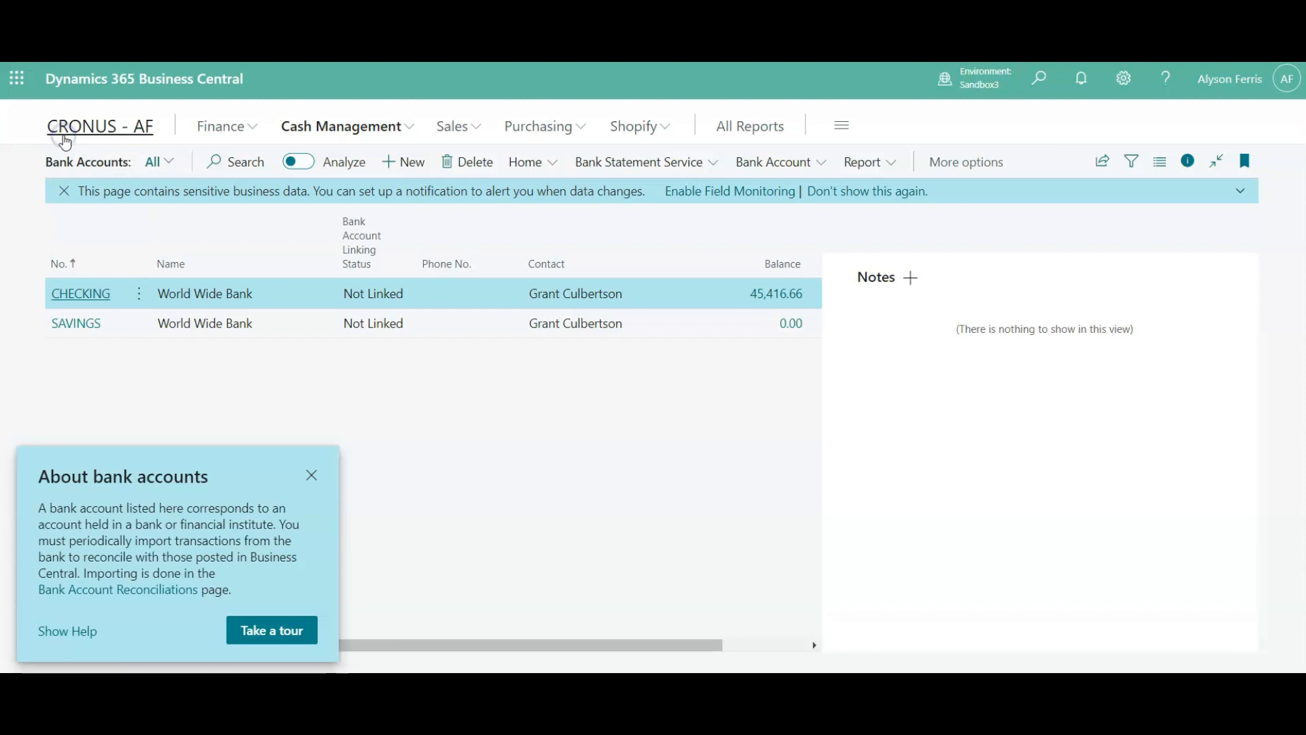
pyautogui.click(65, 141)
# - Examine the customer ledger entries of Adatum Corporation, including the credit and remaining amounts, and return to the customers list
pyautogui.click(139, 163)
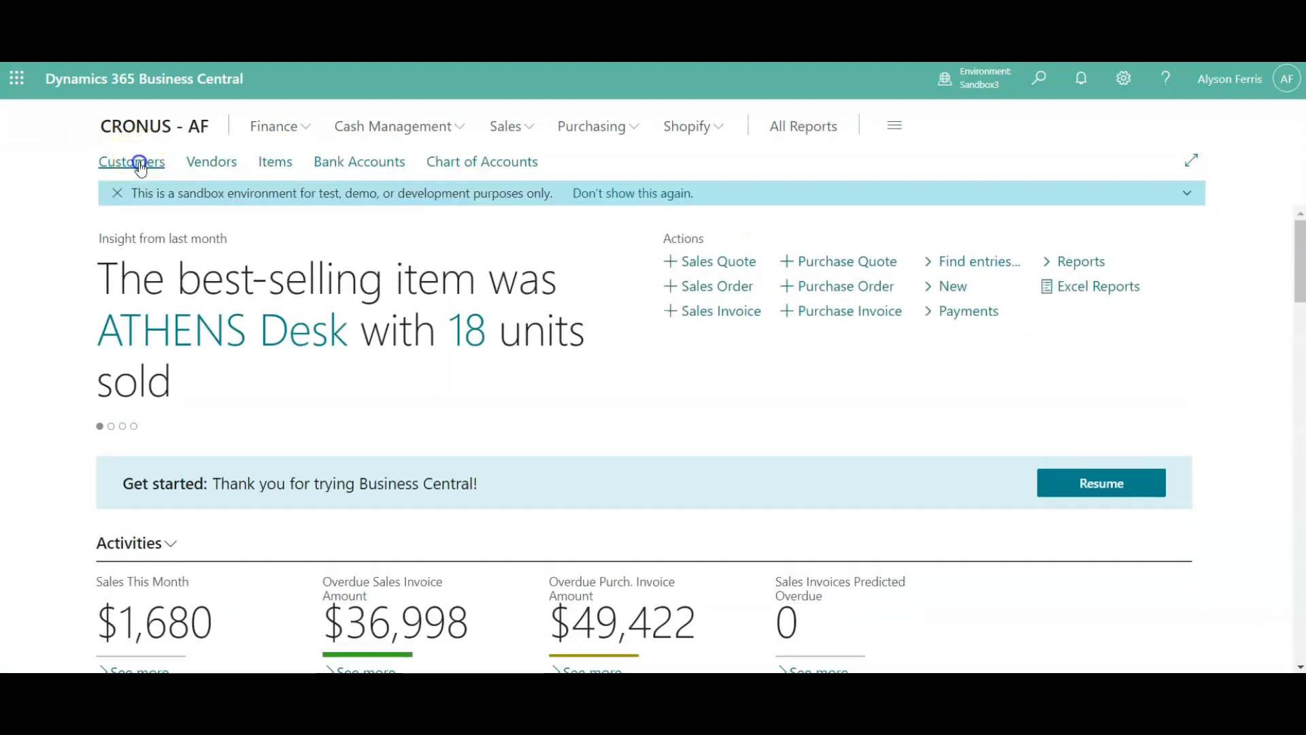
pyautogui.click(121, 257)
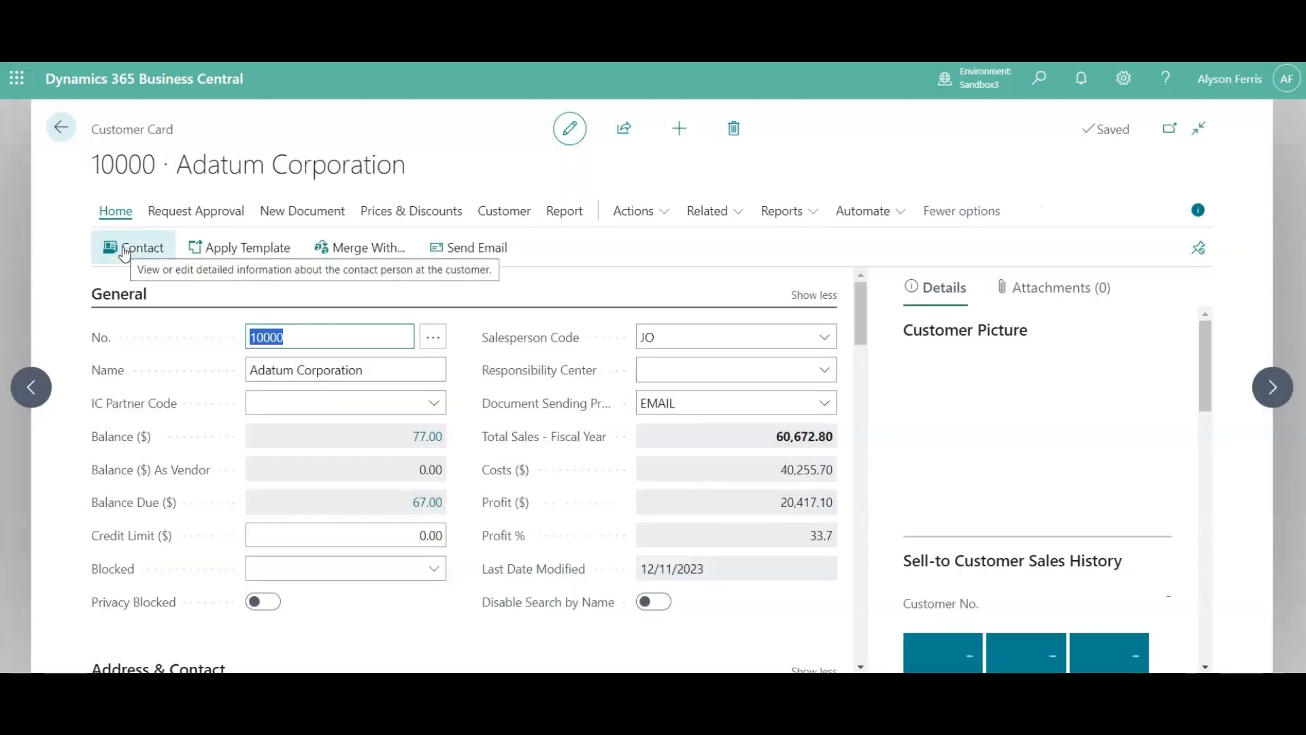
pyautogui.click(499, 213)
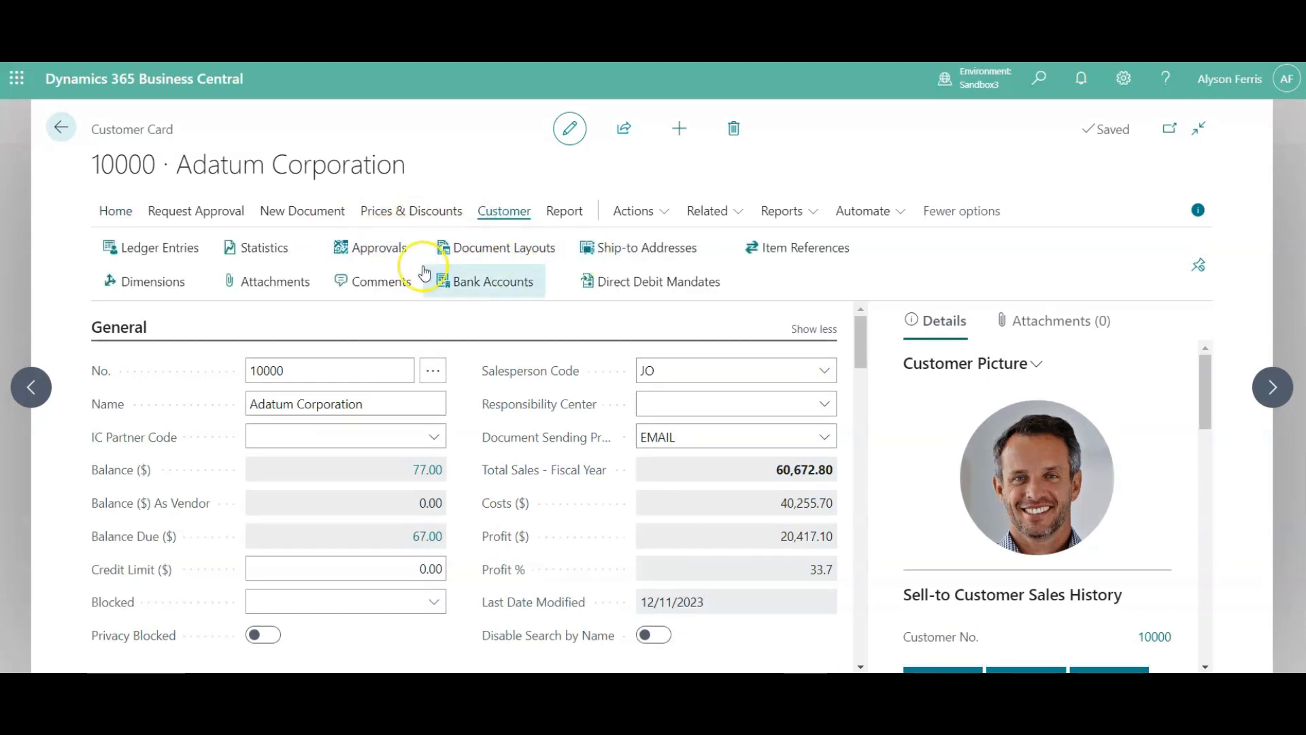
pyautogui.click(172, 250)
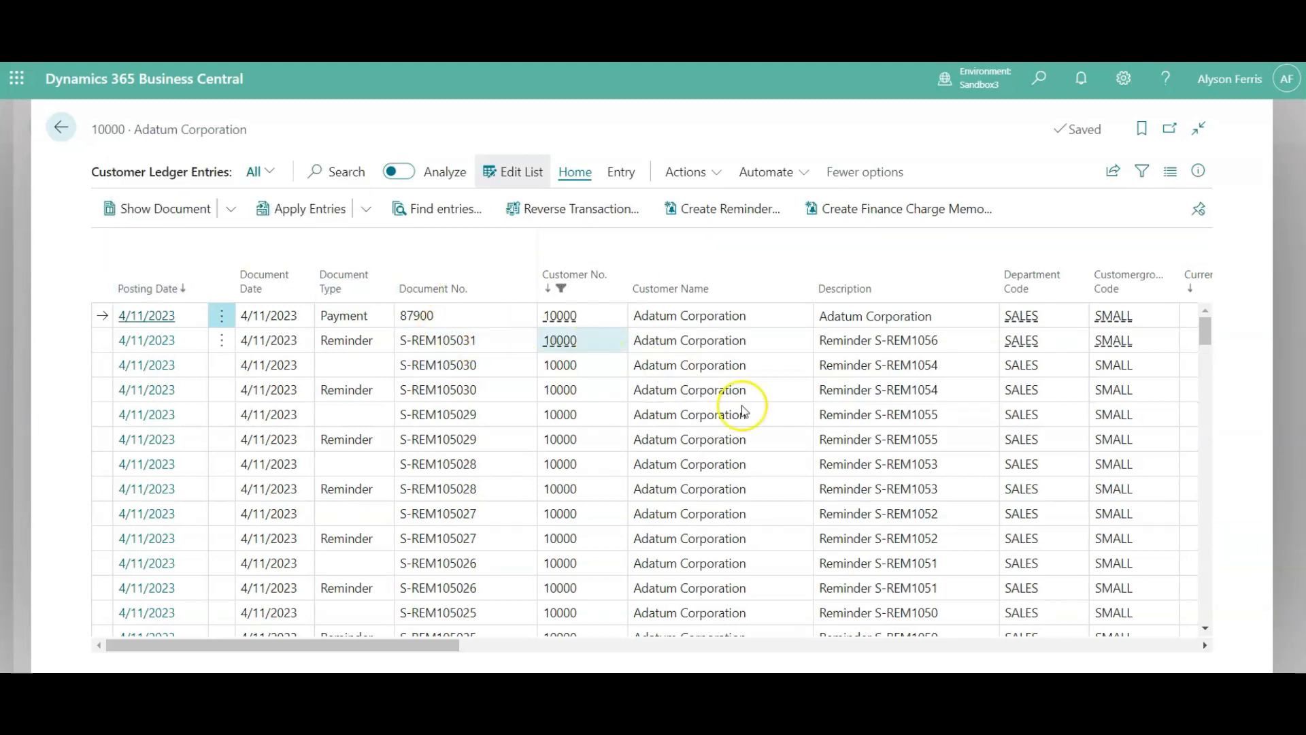
pyautogui.click(1084, 646)
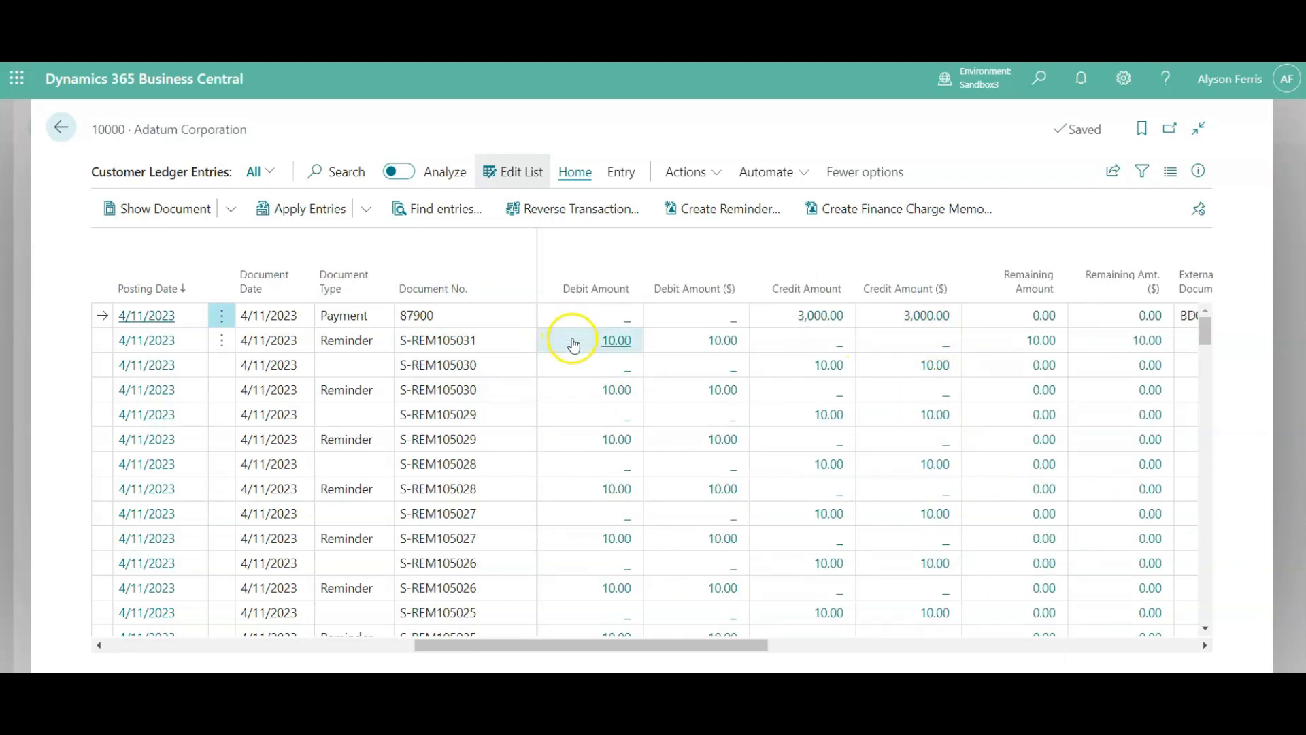
pyautogui.click(62, 129)
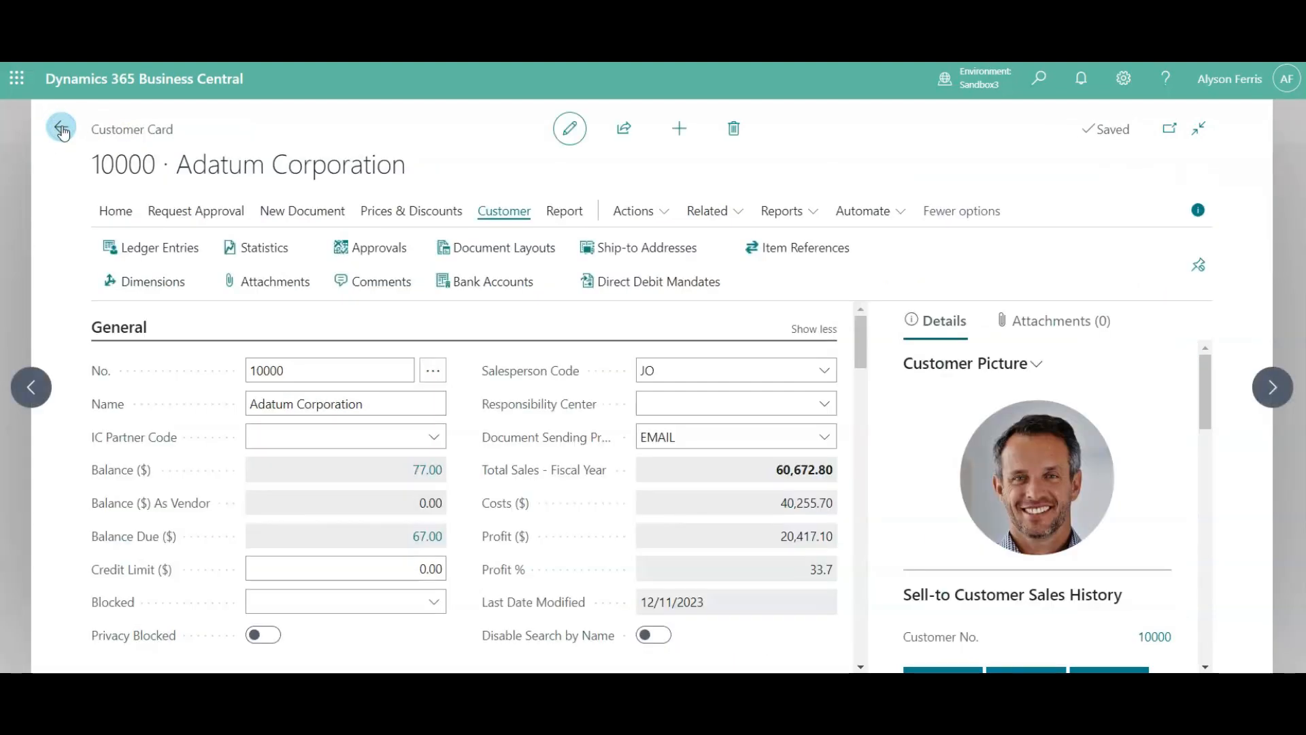
pyautogui.click(63, 130)
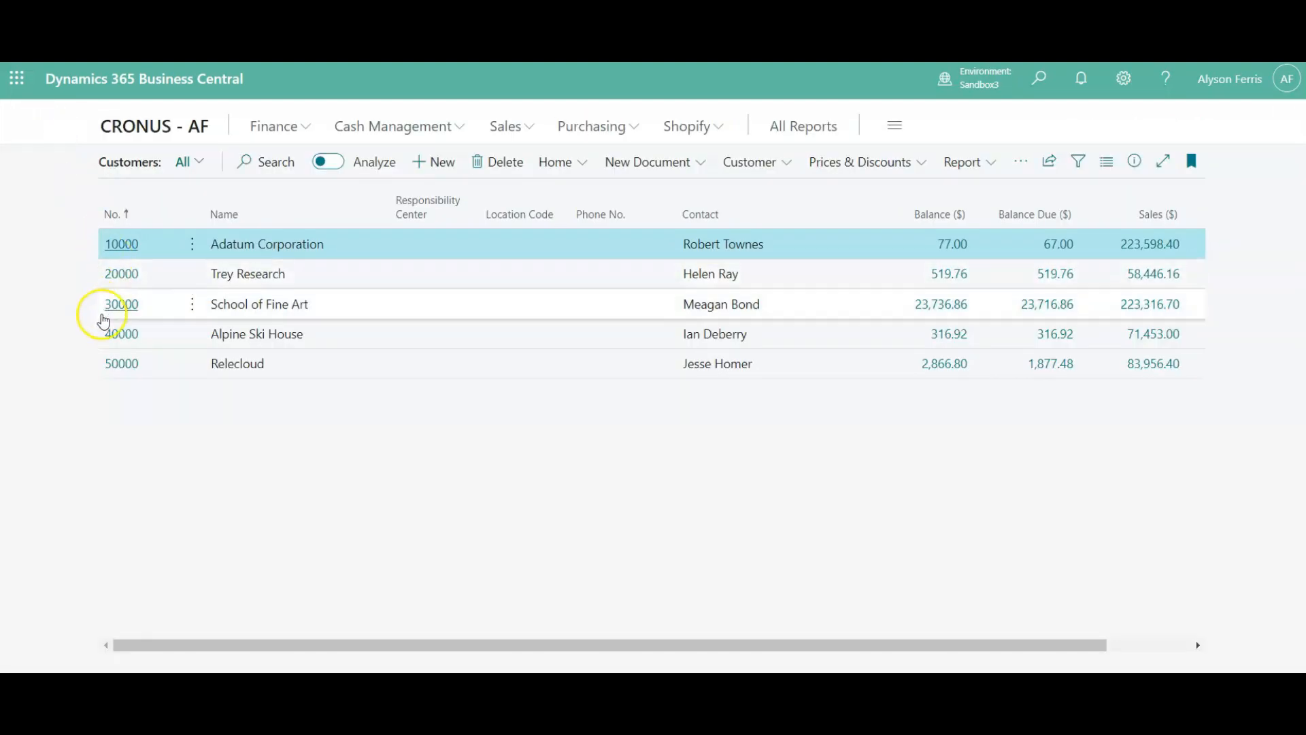
# - Examine the customer ledger entries of Relecloud, including the credit and remaining amounts, and return to the customers list
pyautogui.click(121, 363)
pyautogui.click(121, 363)
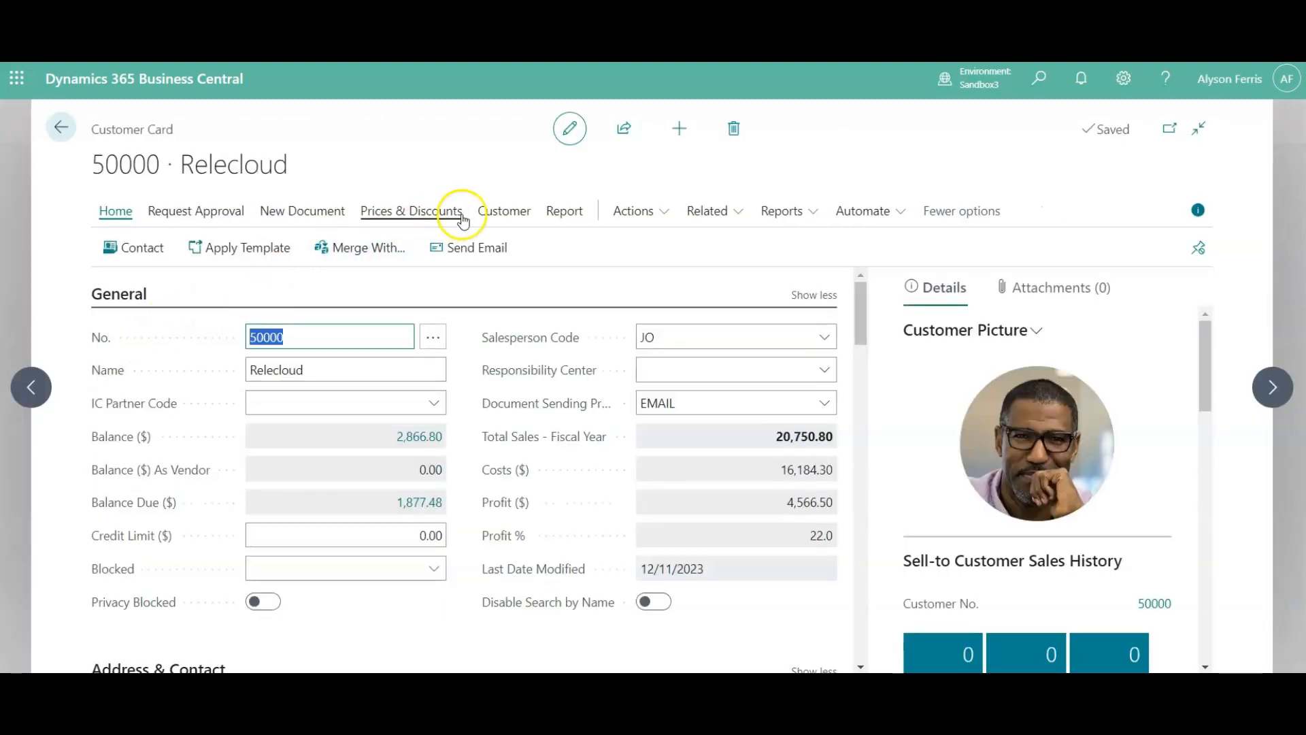
pyautogui.click(502, 211)
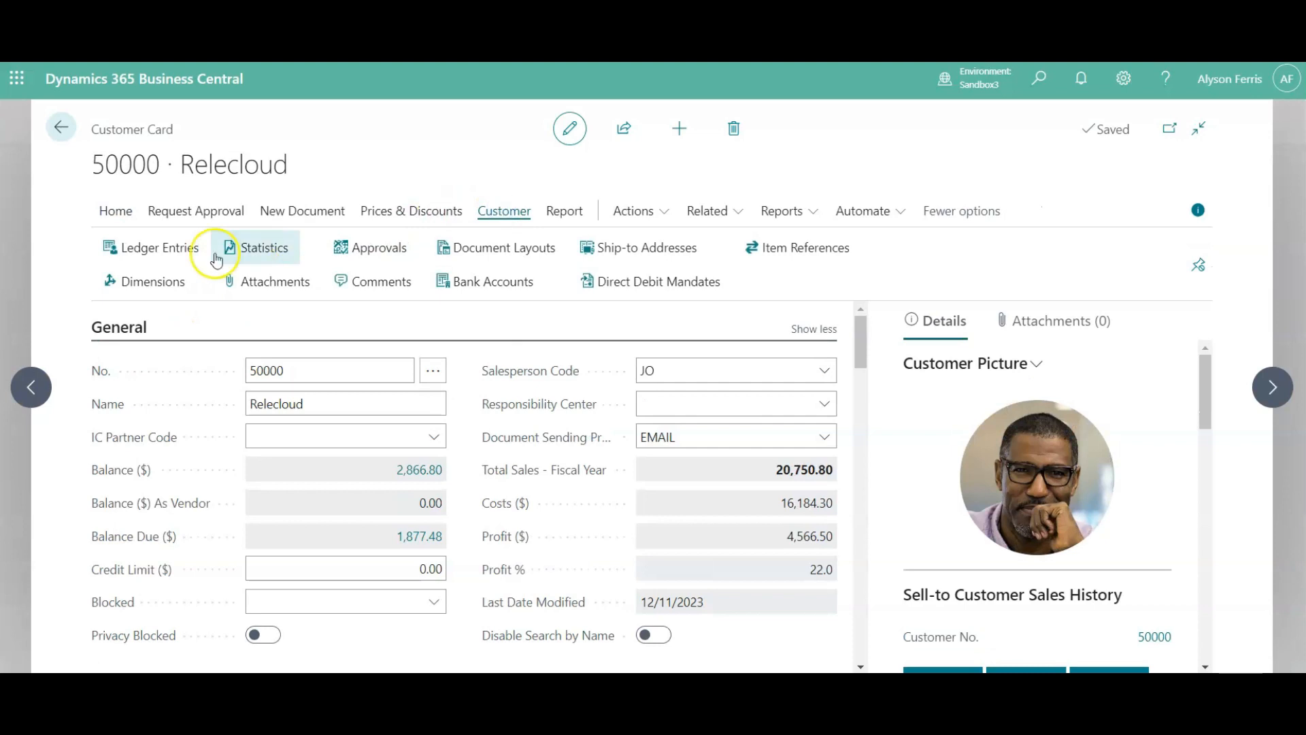
pyautogui.click(176, 256)
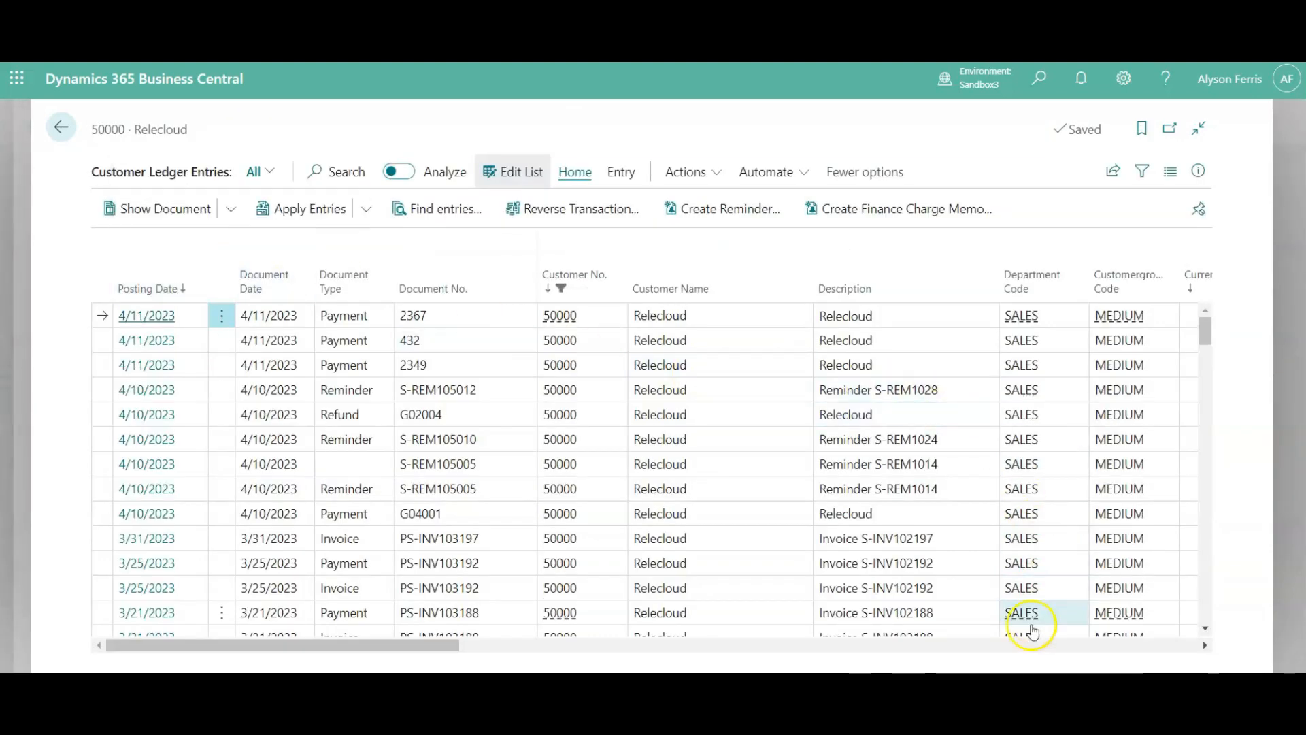
pyautogui.click(1032, 646)
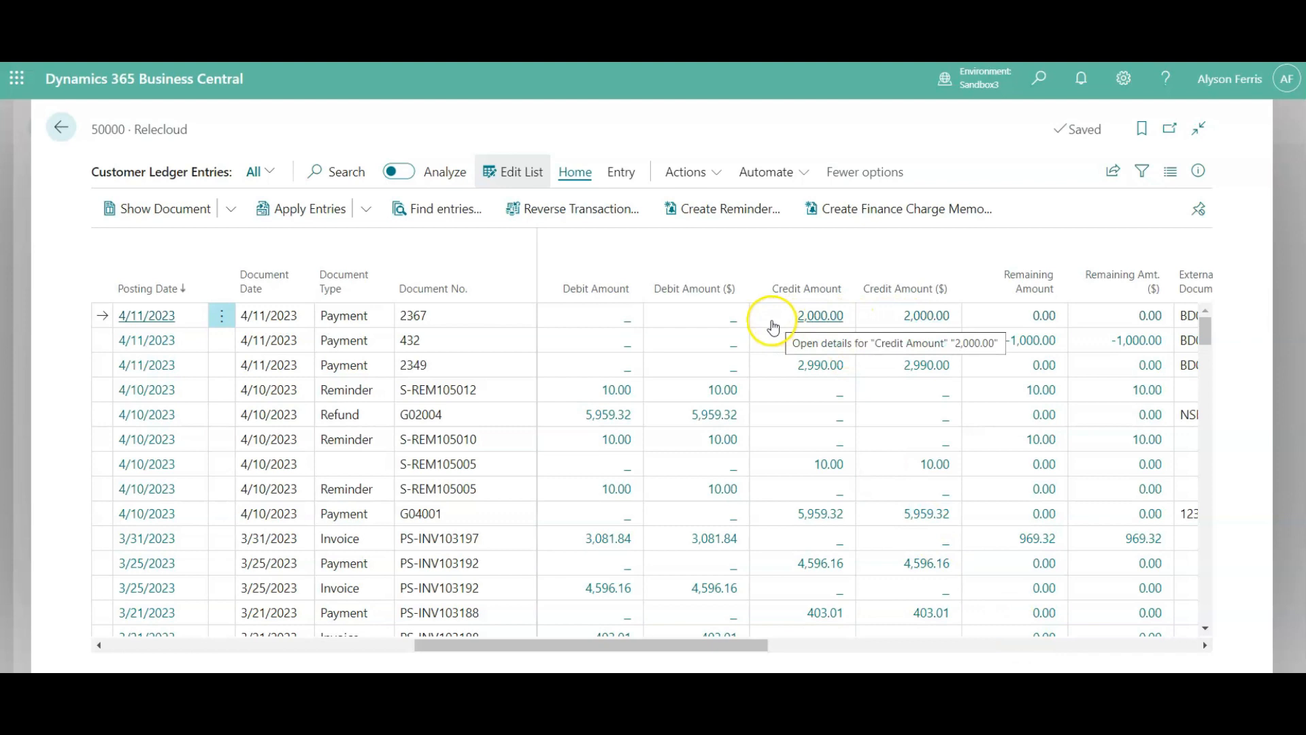
pyautogui.click(58, 128)
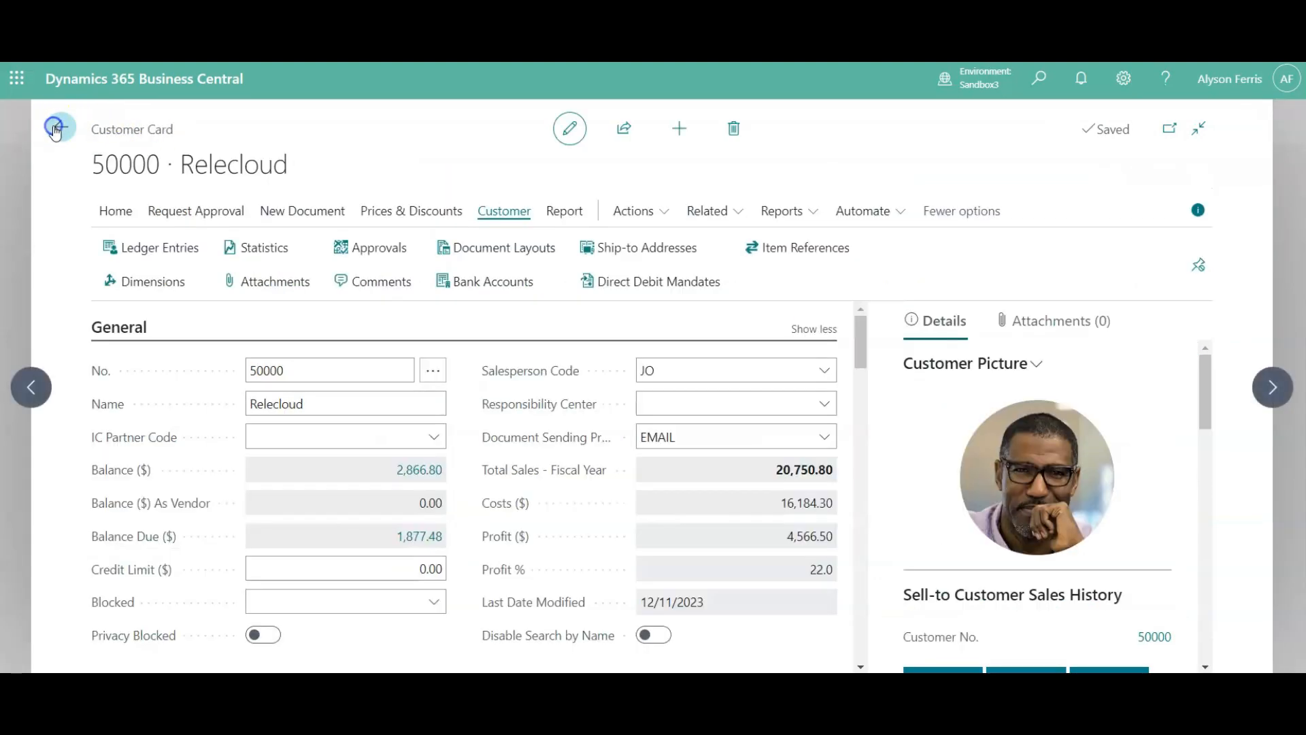
pyautogui.click(55, 128)
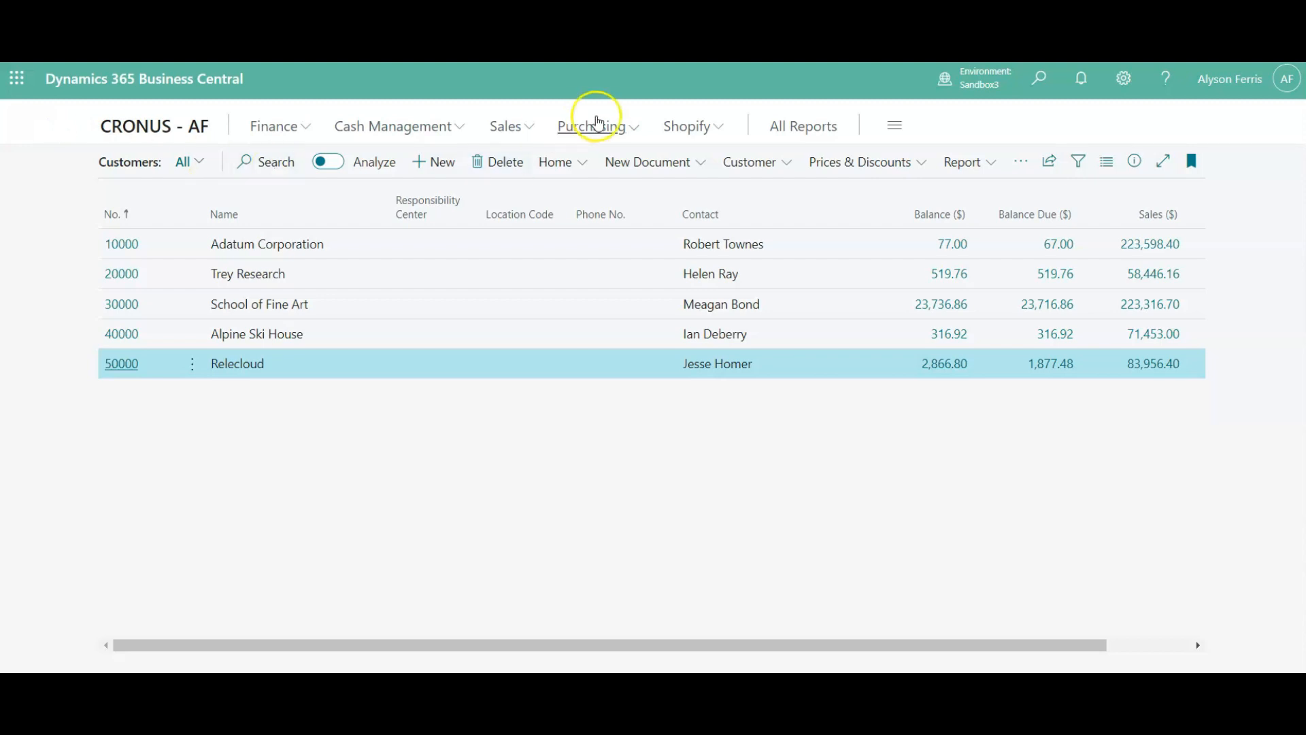
# - Search for "g/l reg" and open the G/L Registers page
pyautogui.click(1040, 81)
pyautogui.write('g')
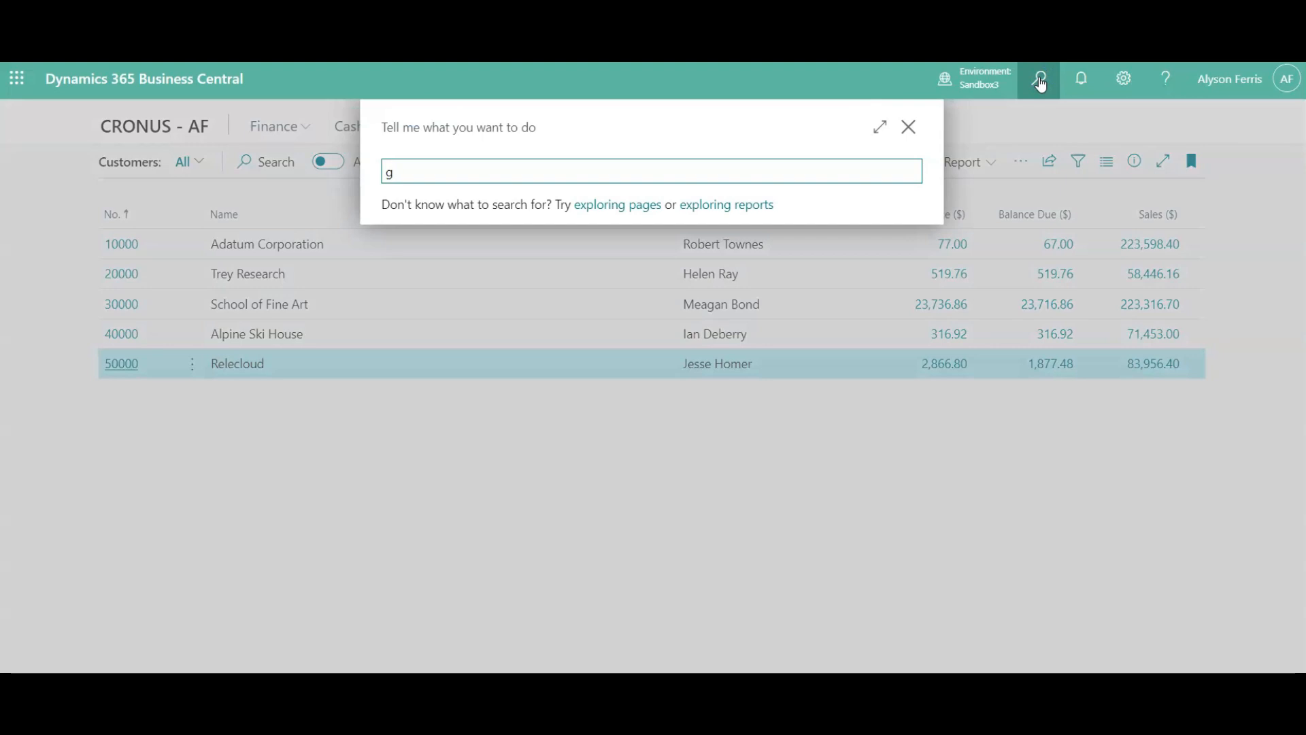
pyautogui.write('/l reg')
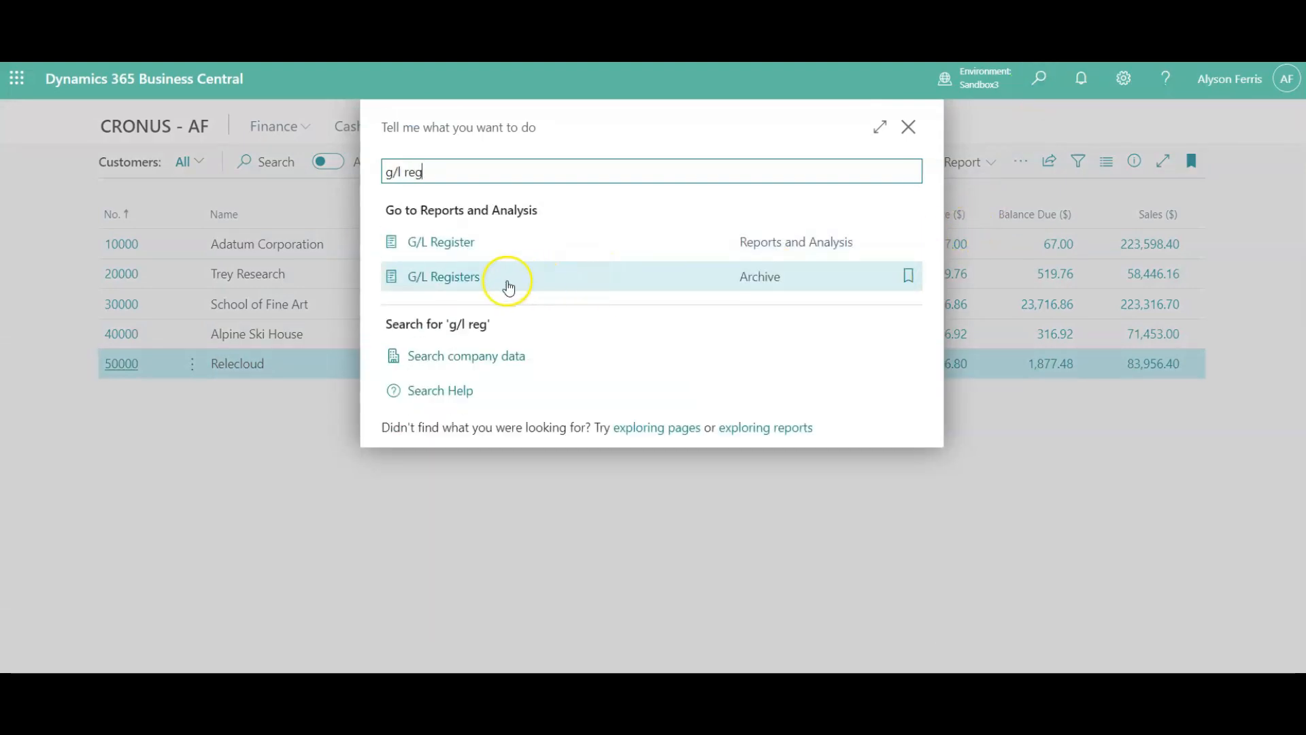
pyautogui.click(475, 282)
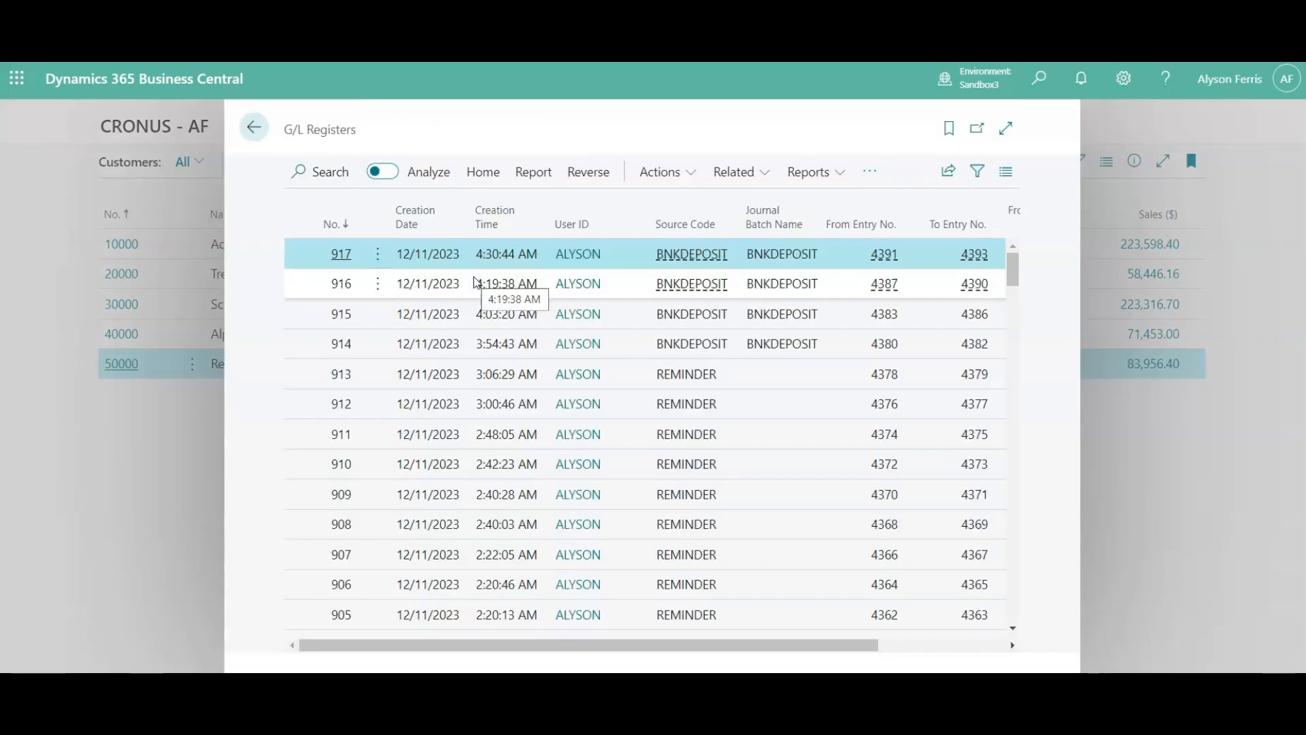
# - Examine the general ledger entries of the newest BNKDEPOSIT register, and return to the G/L registers
pyautogui.click(701, 255)
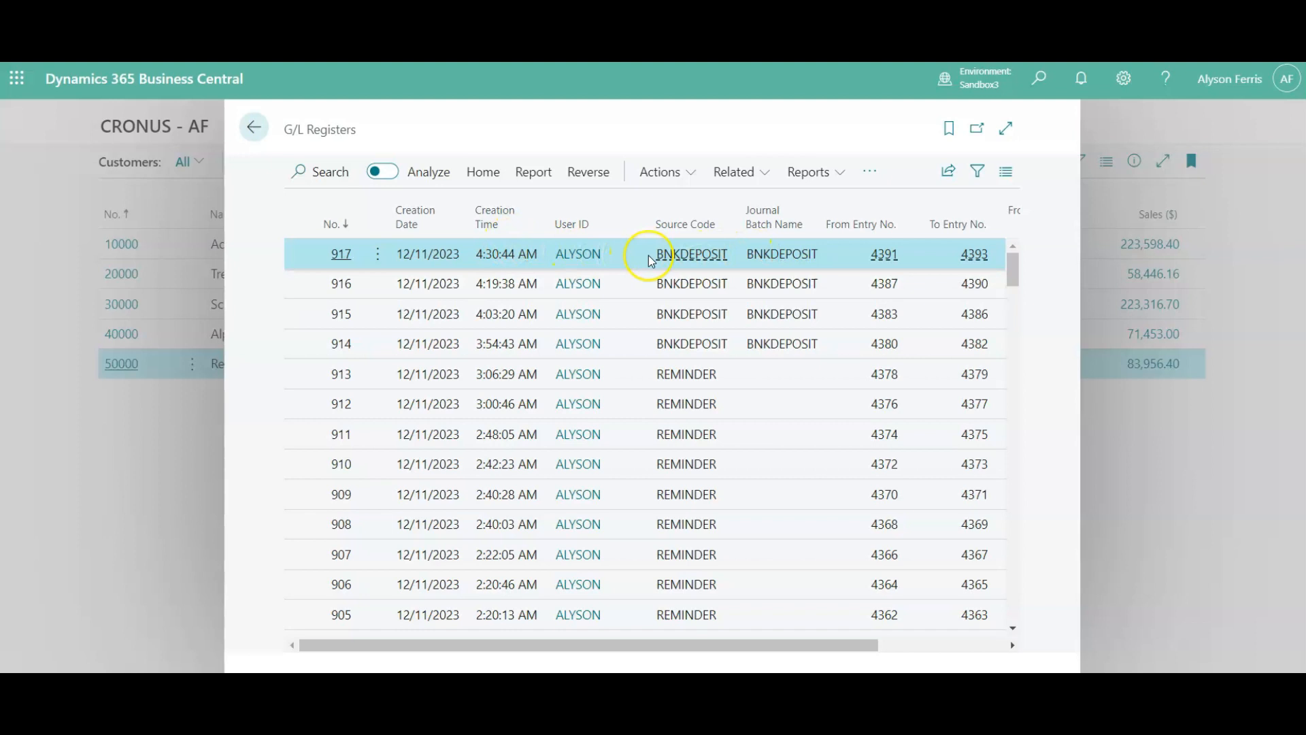
pyautogui.click(529, 174)
pyautogui.click(472, 178)
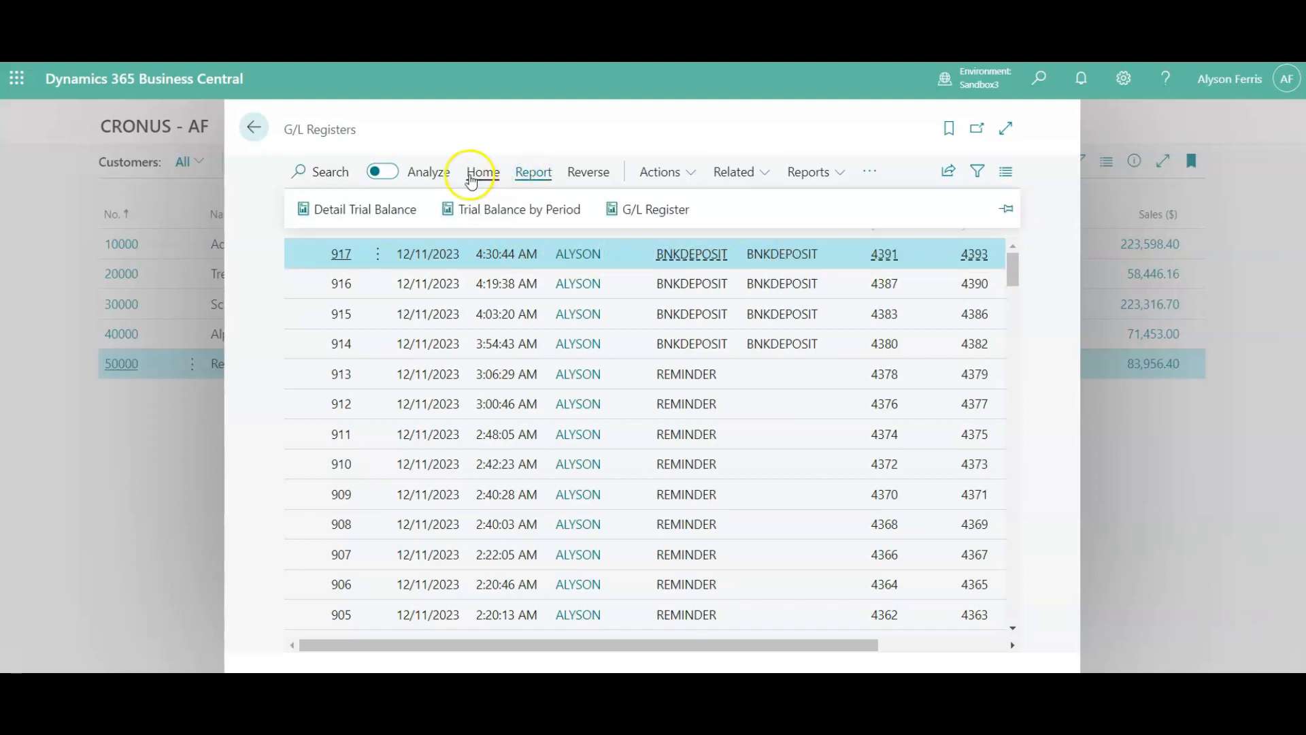
pyautogui.click(367, 207)
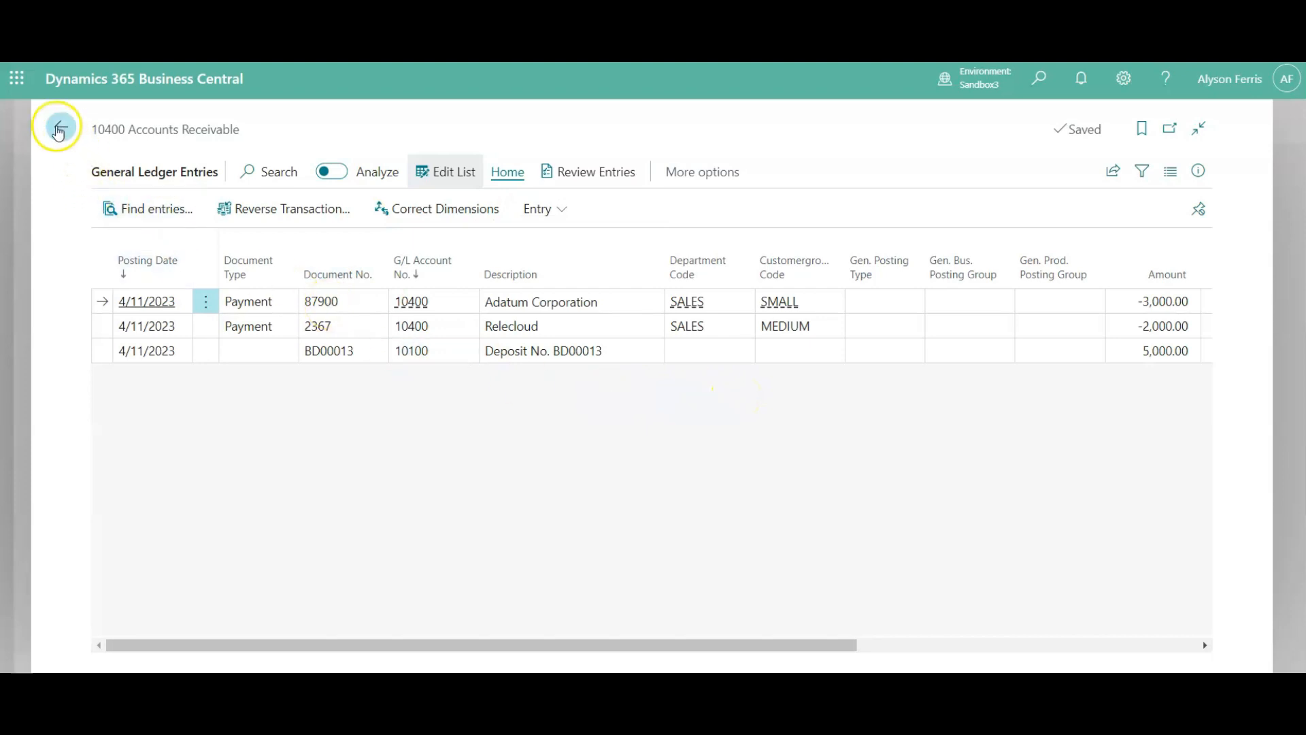
pyautogui.click(58, 127)
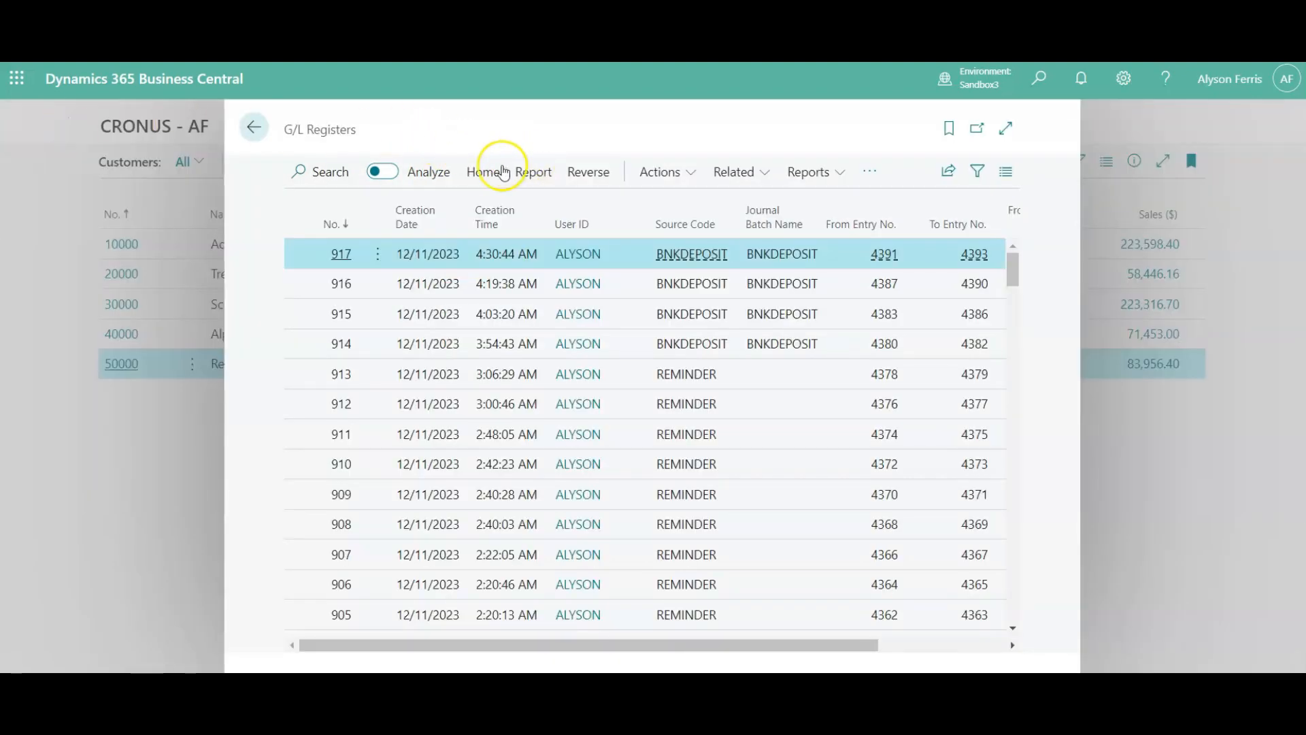
# - Examine the customer ledger entries of the newest BNKDEPOSIT register, and return to the G/L registers
pyautogui.click(484, 175)
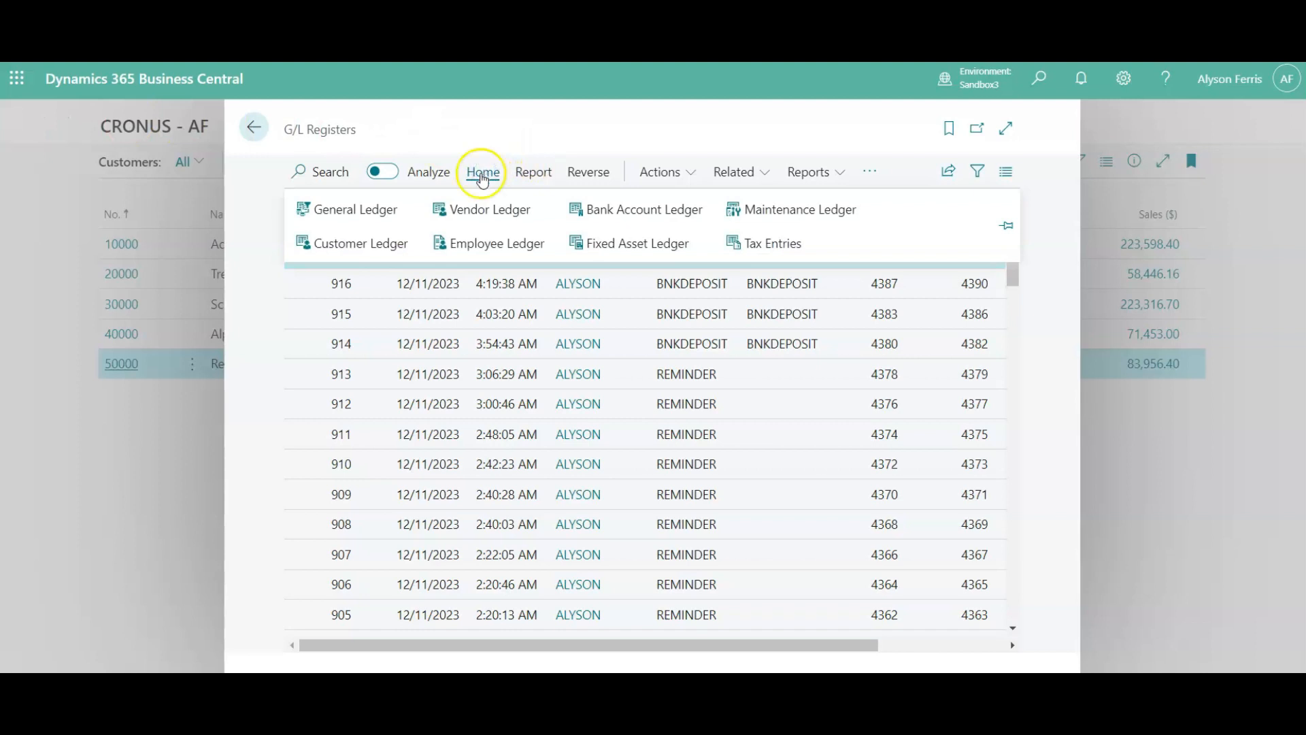
pyautogui.click(351, 246)
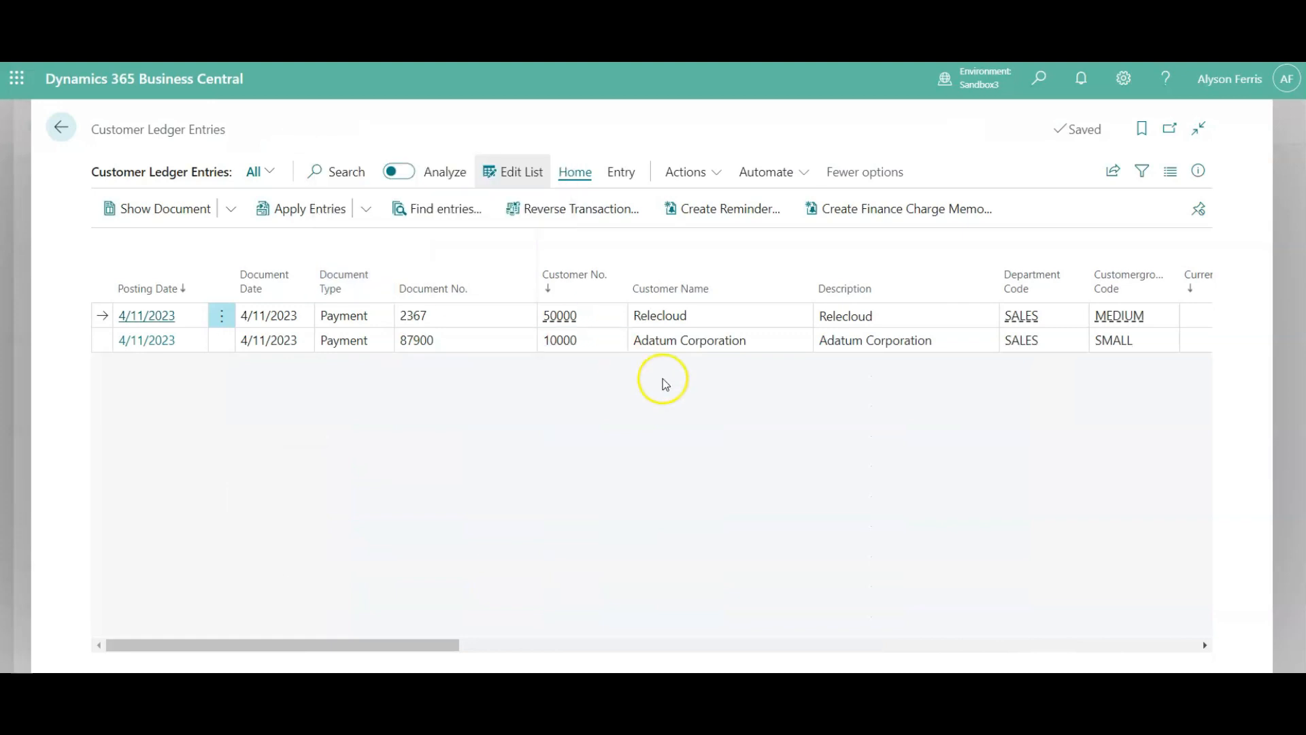
pyautogui.click(61, 127)
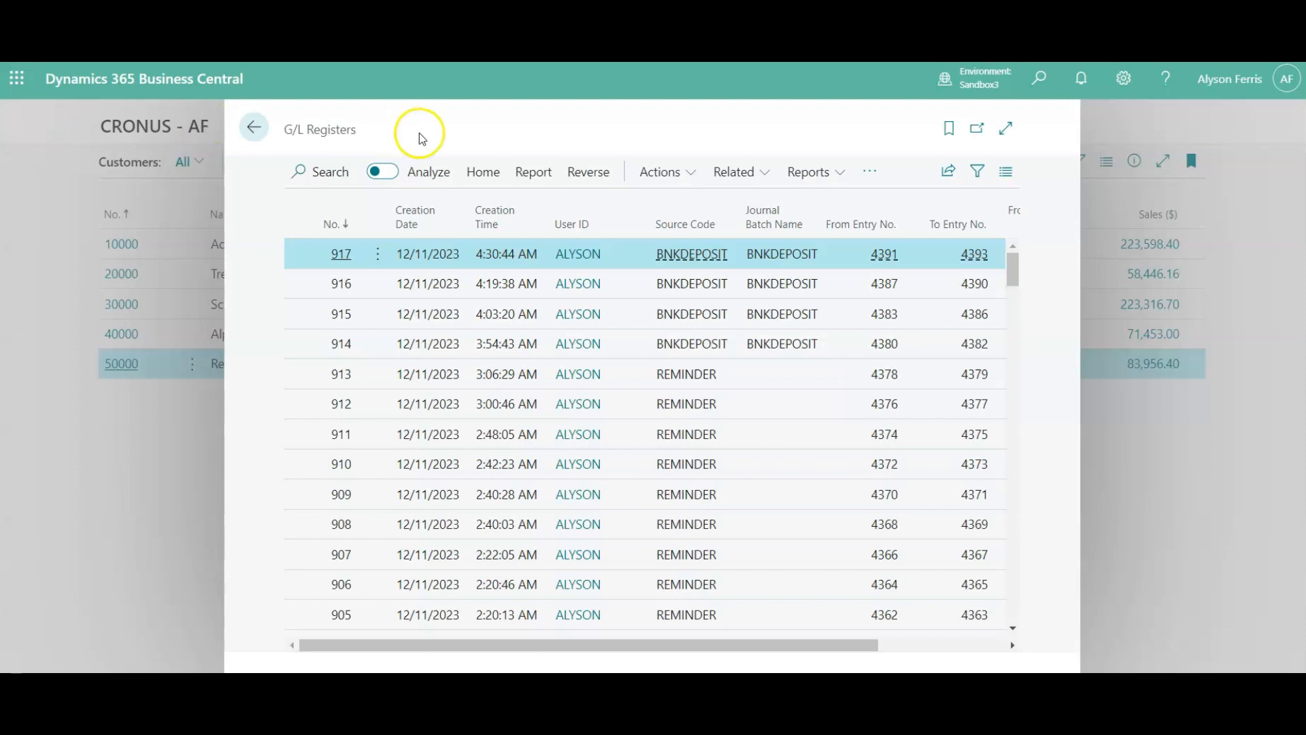
# - Examine the bank account ledger entries of the newest BNKDEPOSIT register, and return to the G/L registers
pyautogui.click(484, 172)
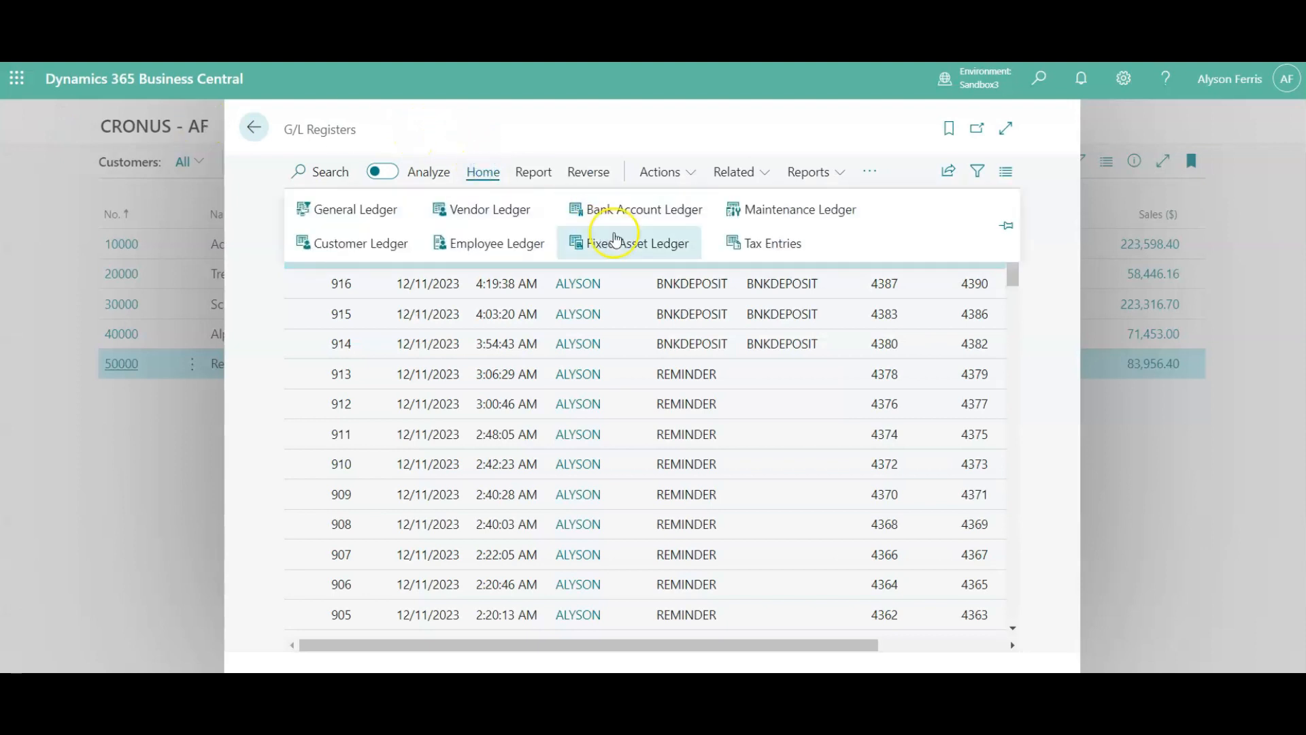
pyautogui.click(643, 212)
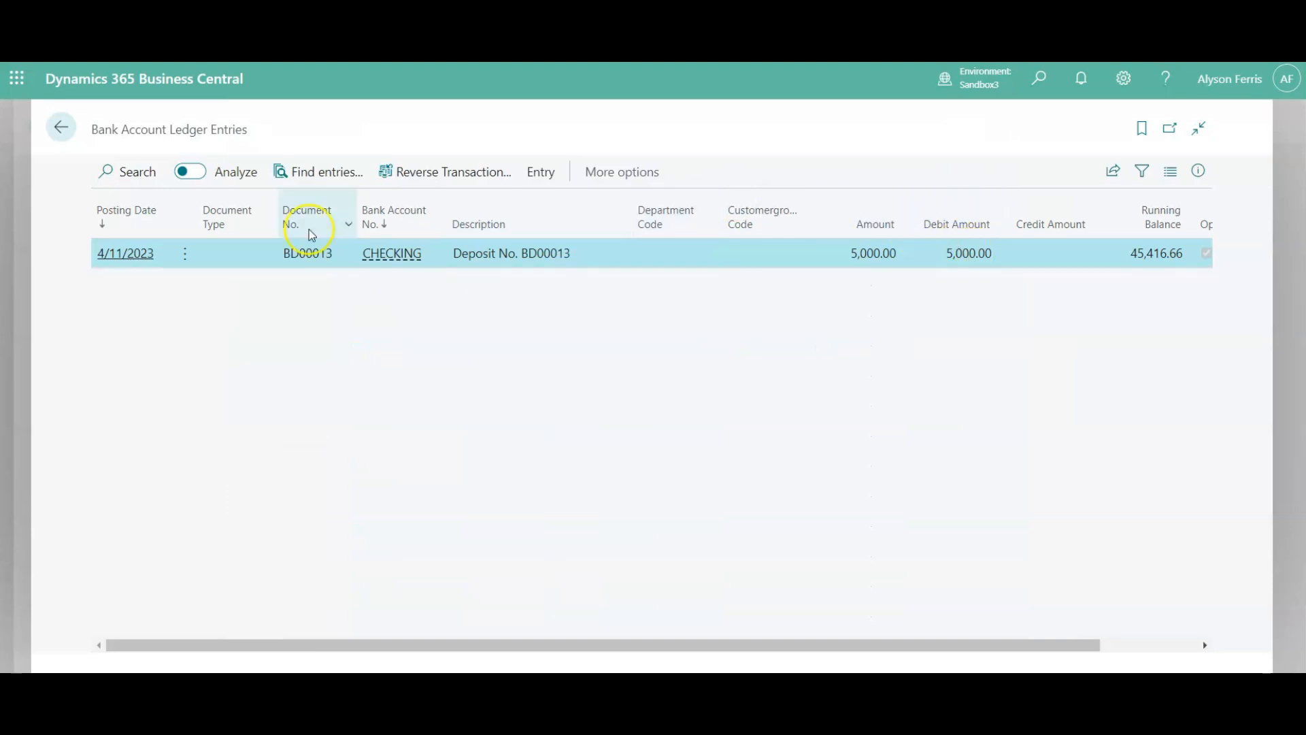
pyautogui.click(61, 129)
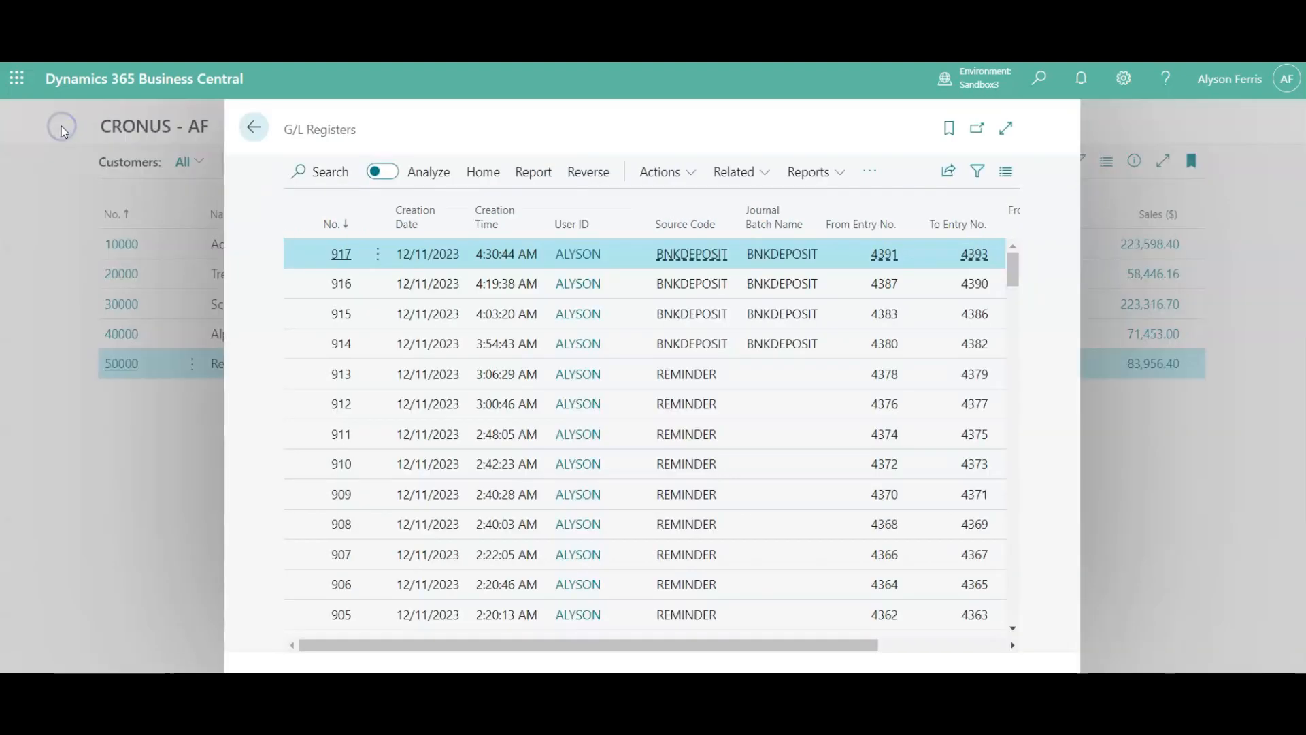
# - Check the maintenance ledger entries of the newest BNKDEPOSIT register, and leave the G/L registers for the home page
pyautogui.click(492, 175)
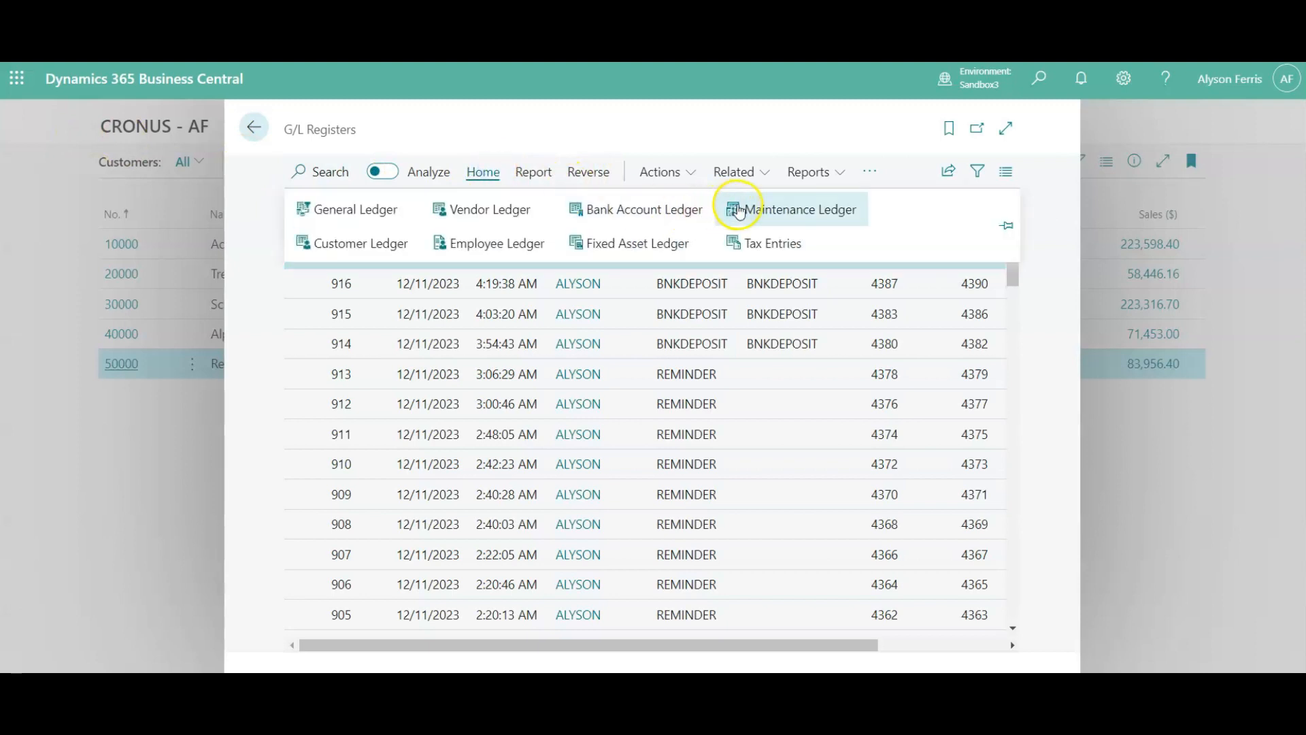
pyautogui.click(771, 216)
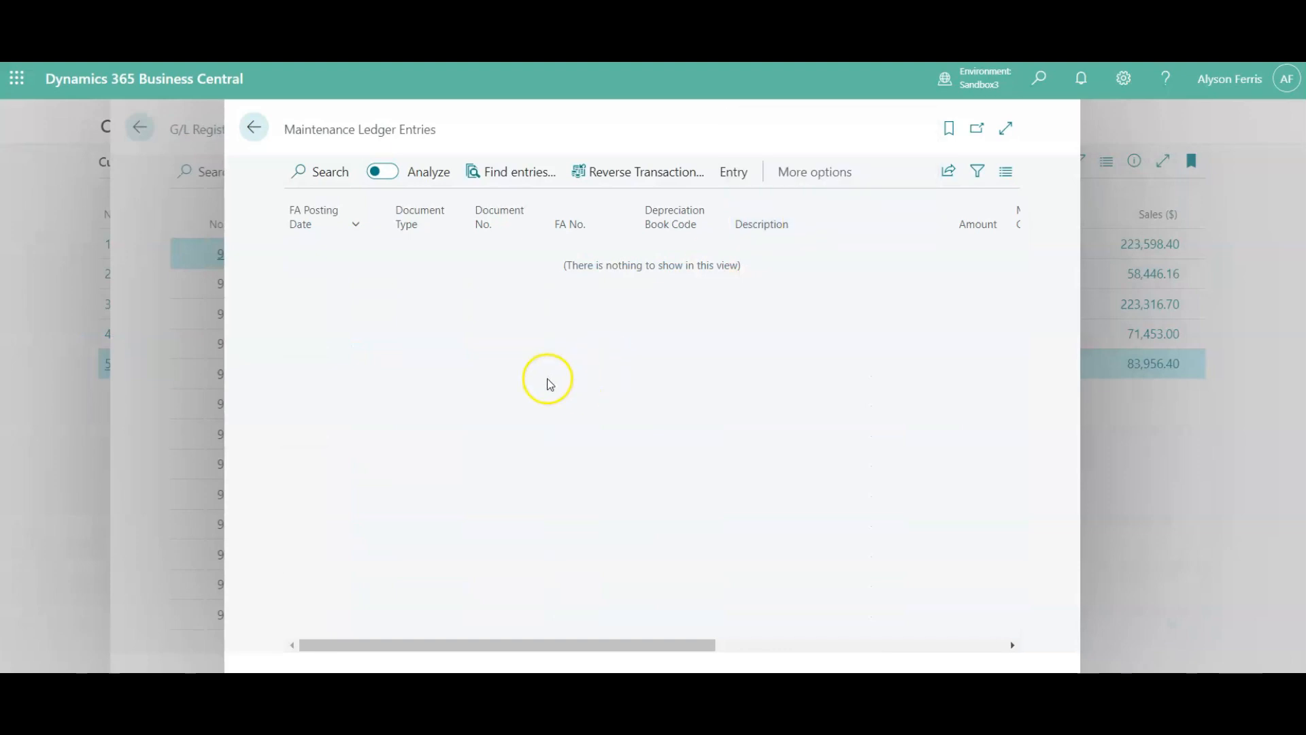
pyautogui.click(255, 128)
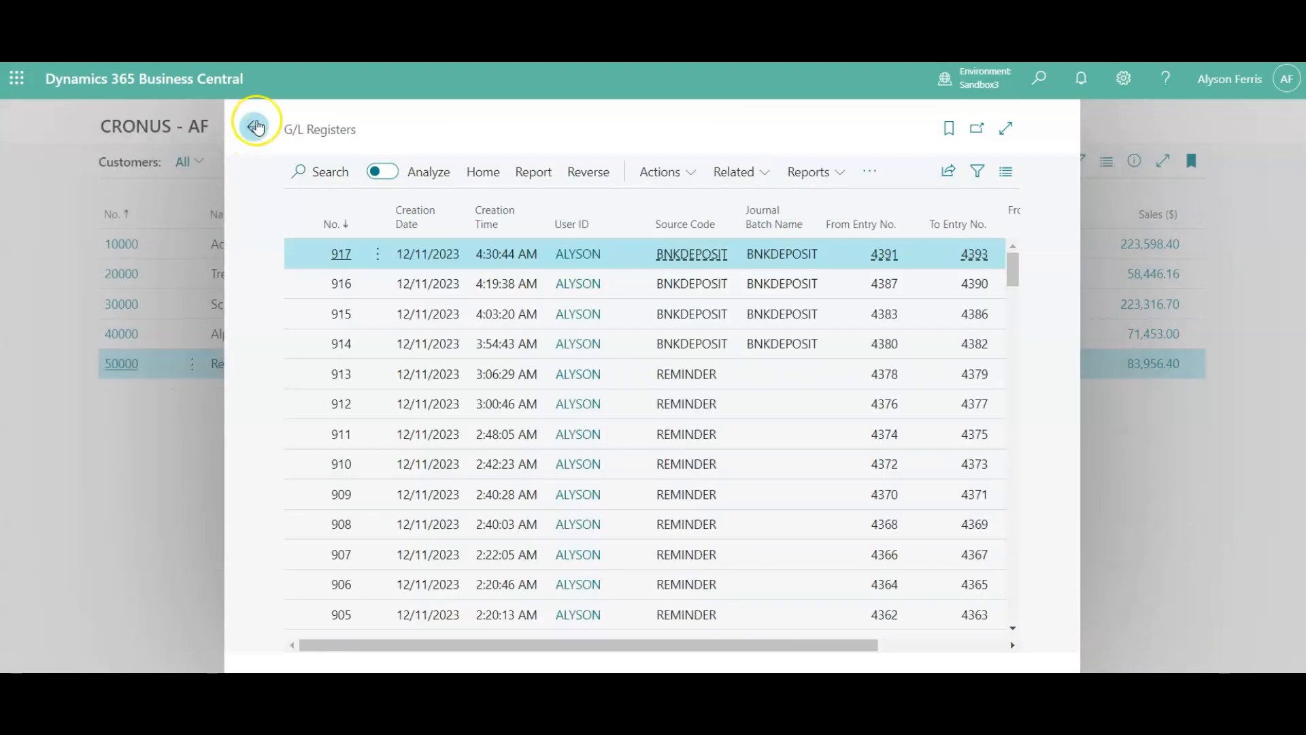
pyautogui.click(255, 127)
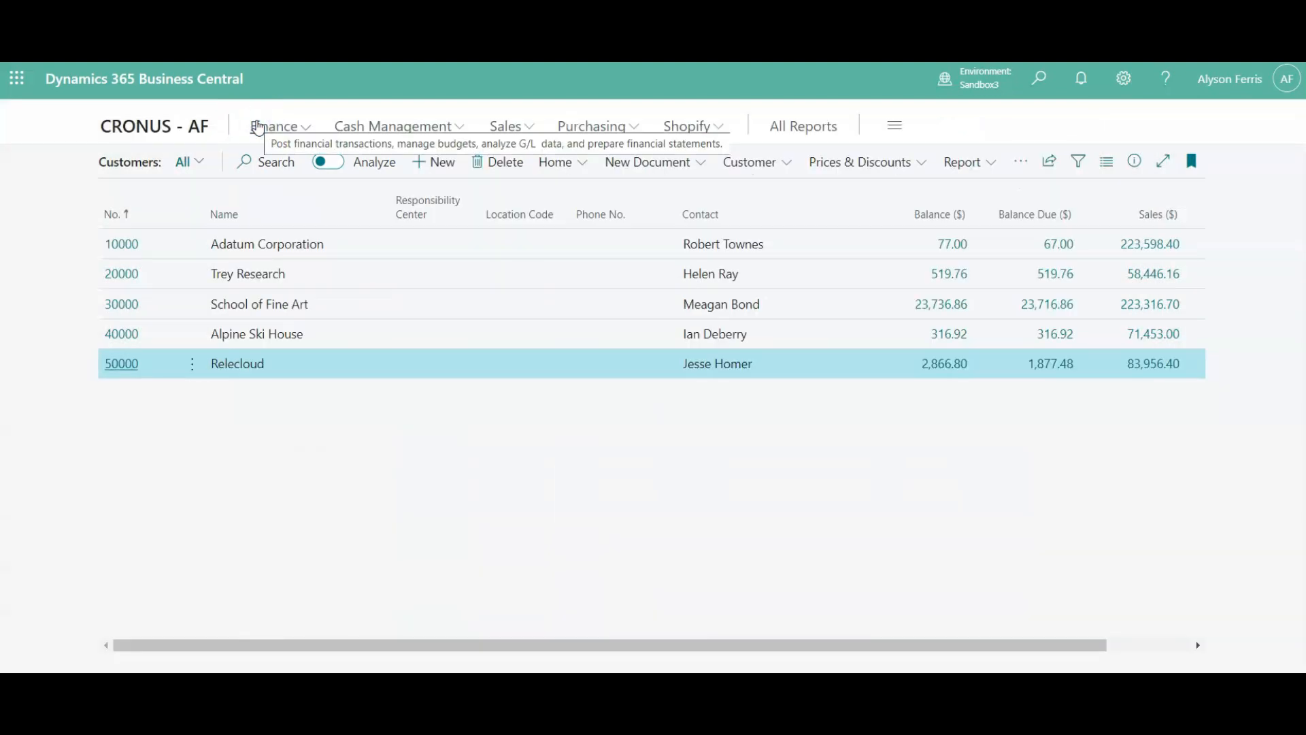
pyautogui.click(152, 129)
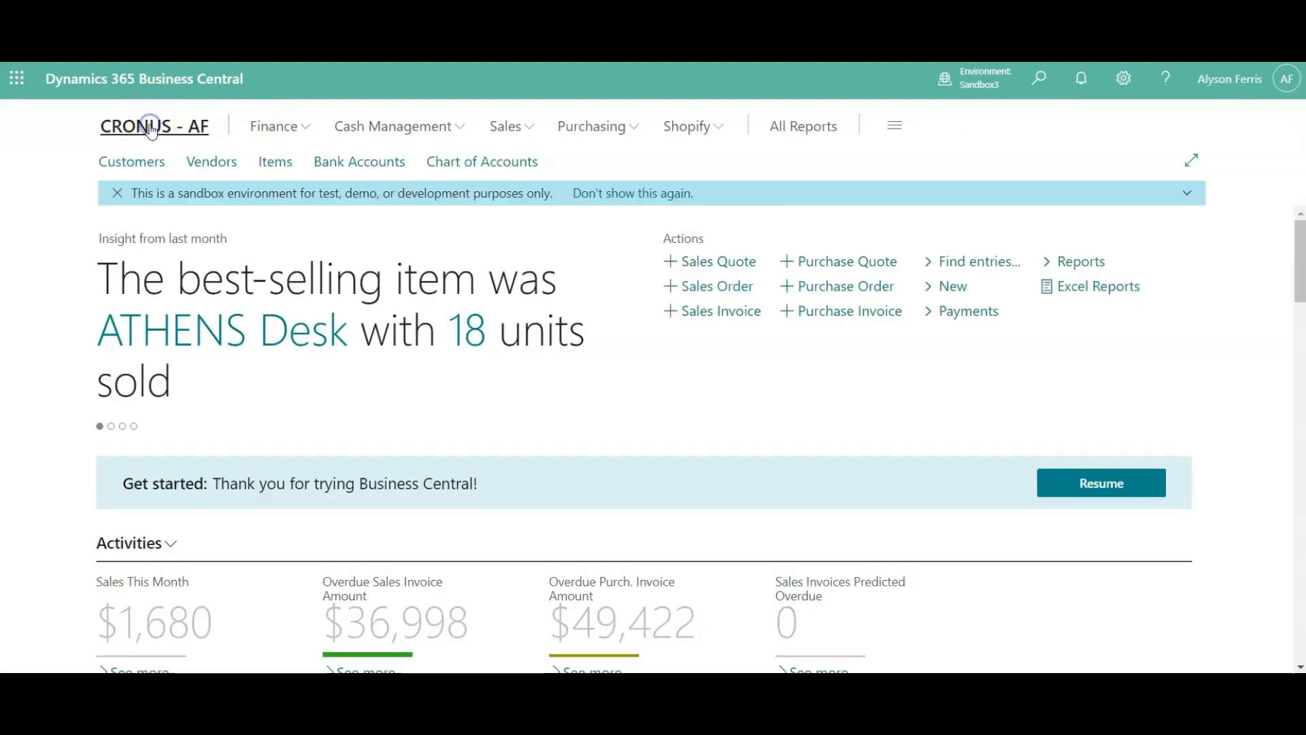